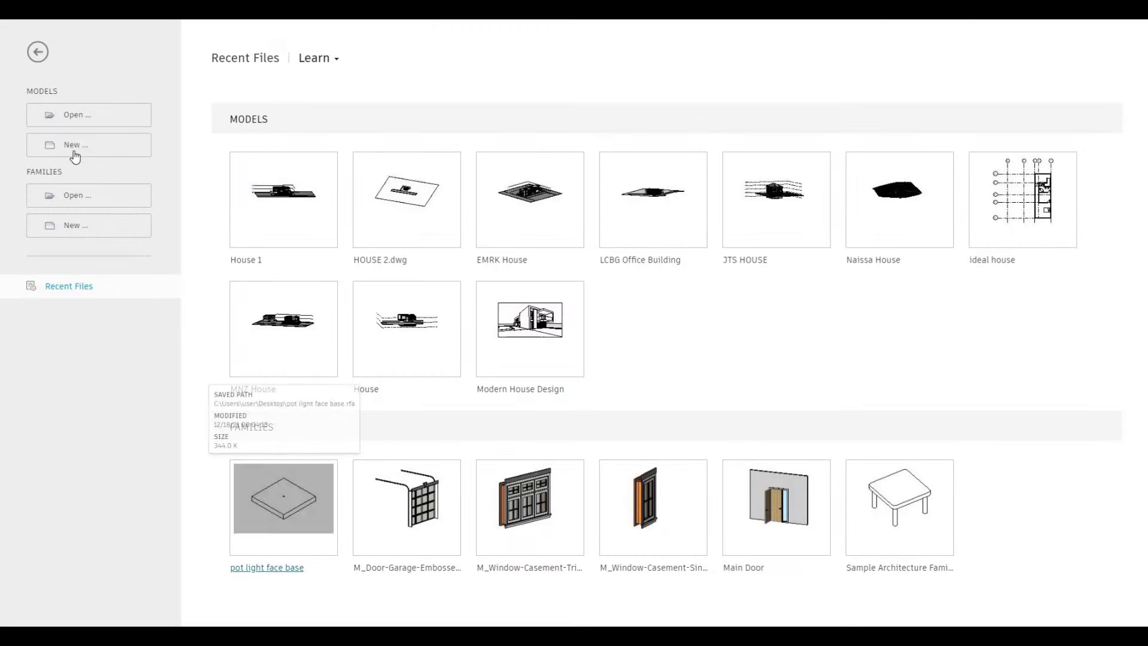
Step: Create a new project from the Architectural Template
left_click(526, 296)
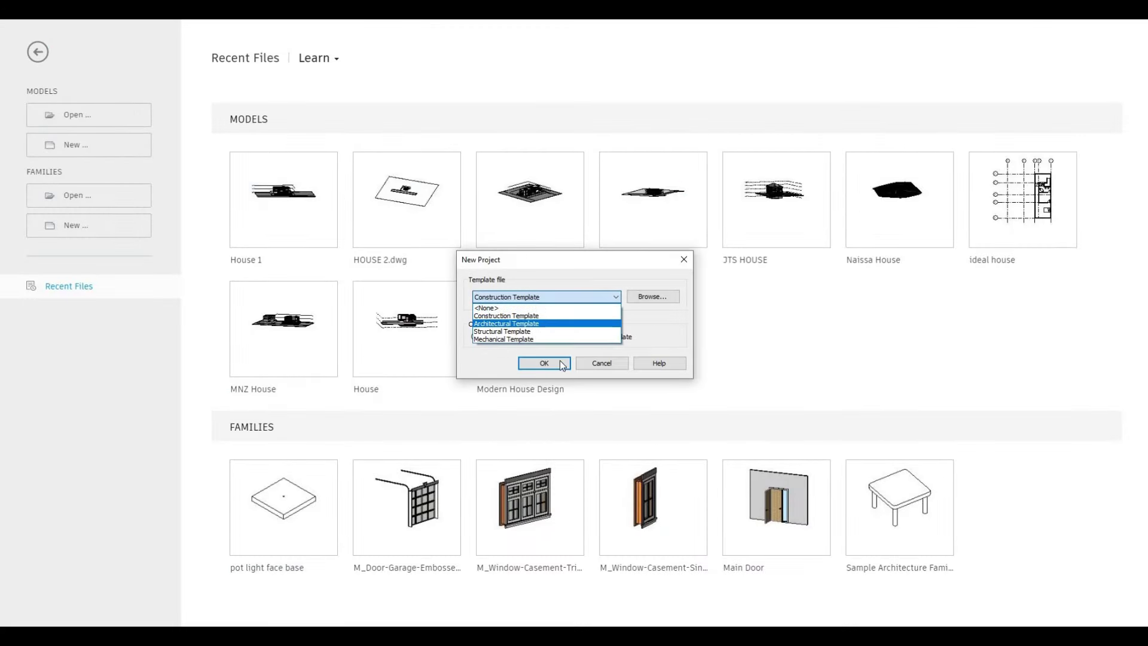
left_click(514, 313)
left_click(544, 363)
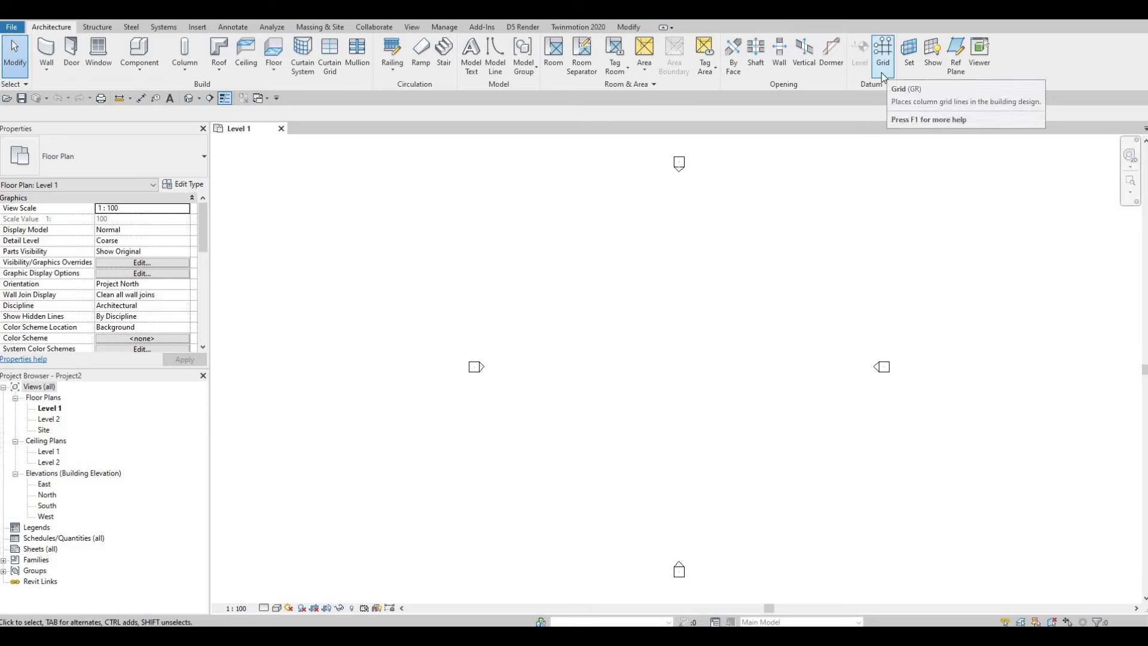
Step: Draw vertical grid line 1 near the centre of the Level 1 plan using GR
key("g")
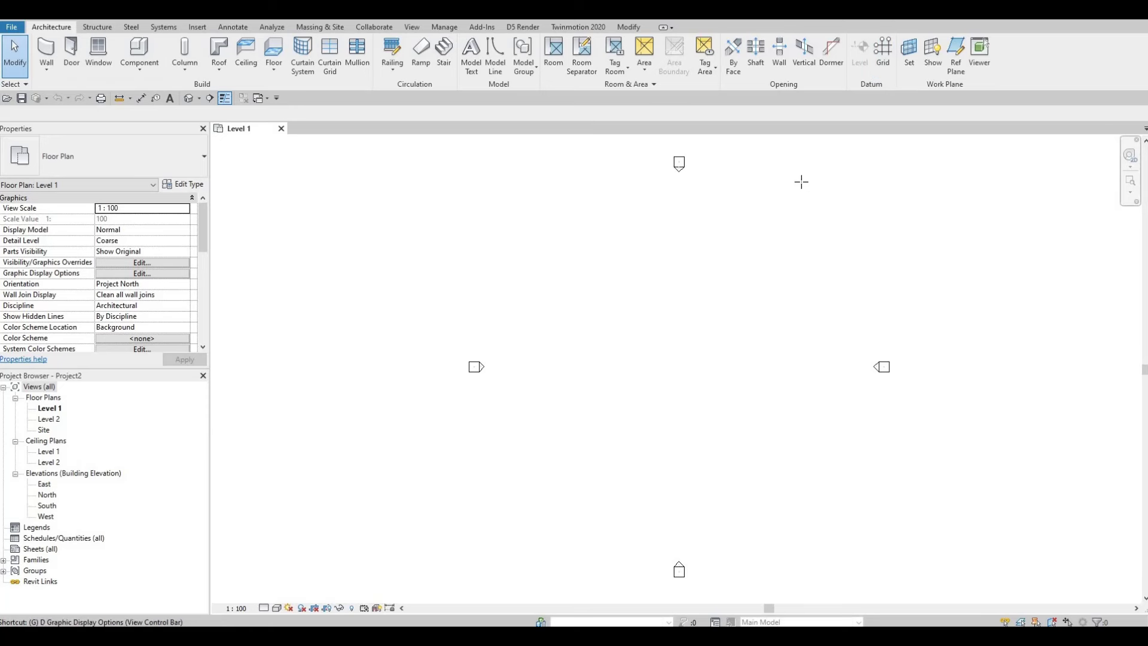
key("r")
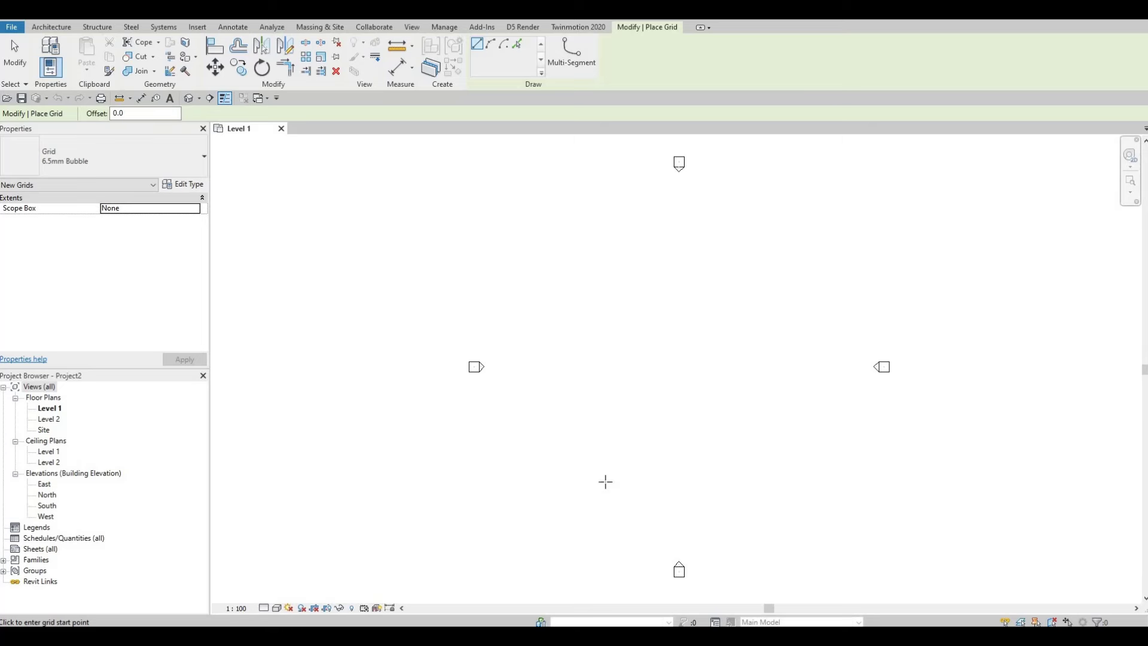
left_click(605, 480)
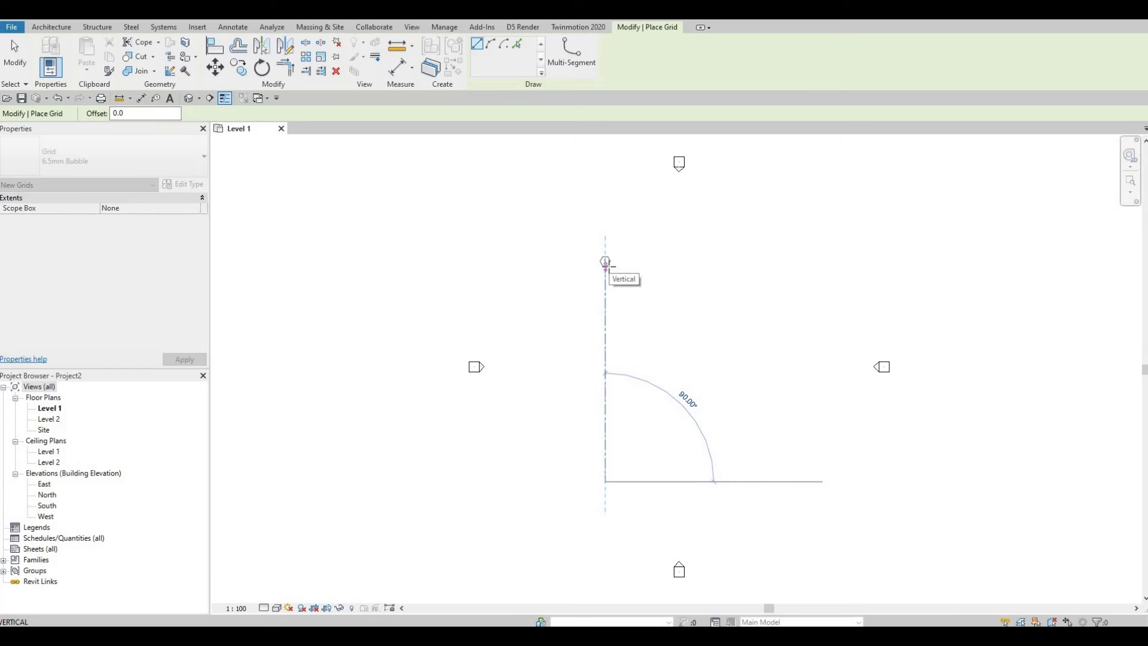
left_click(619, 272)
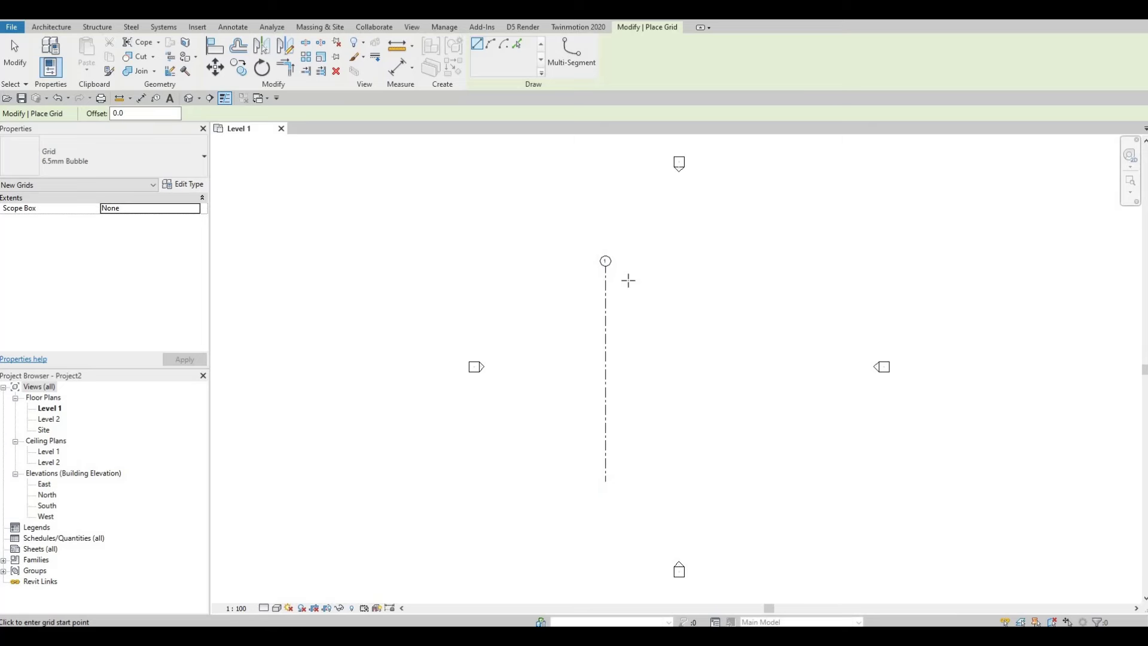
key("Escape")
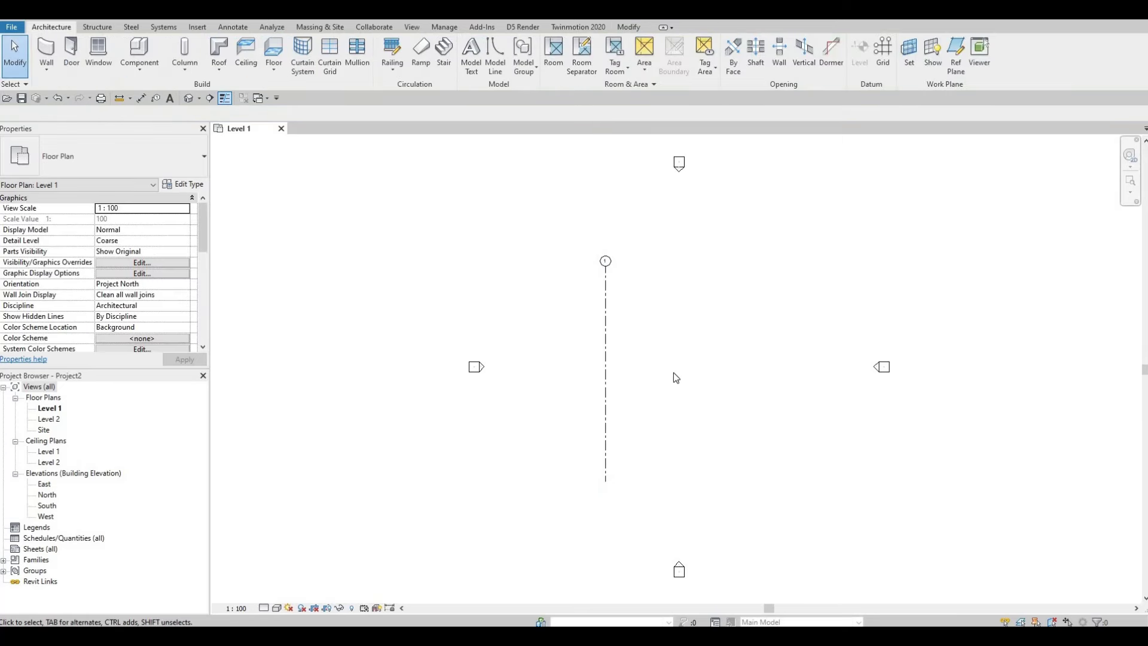
Step: Copy grid 1 3245 mm to the right to create grid 2
key("F1")
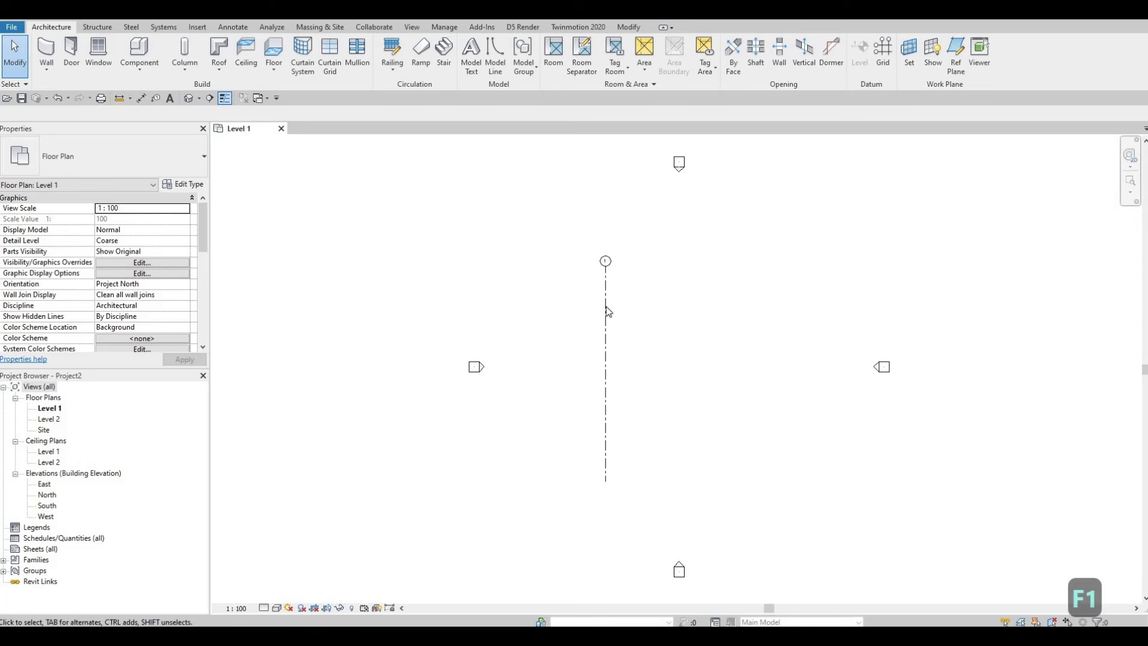
left_click(606, 308)
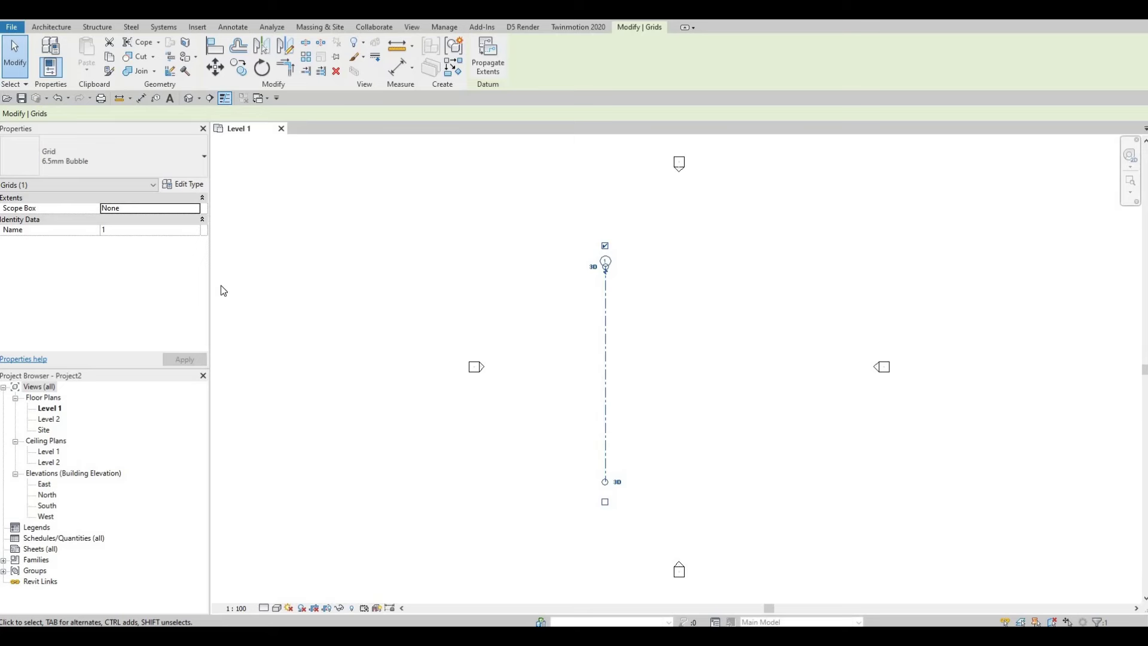
key("c")
key("o")
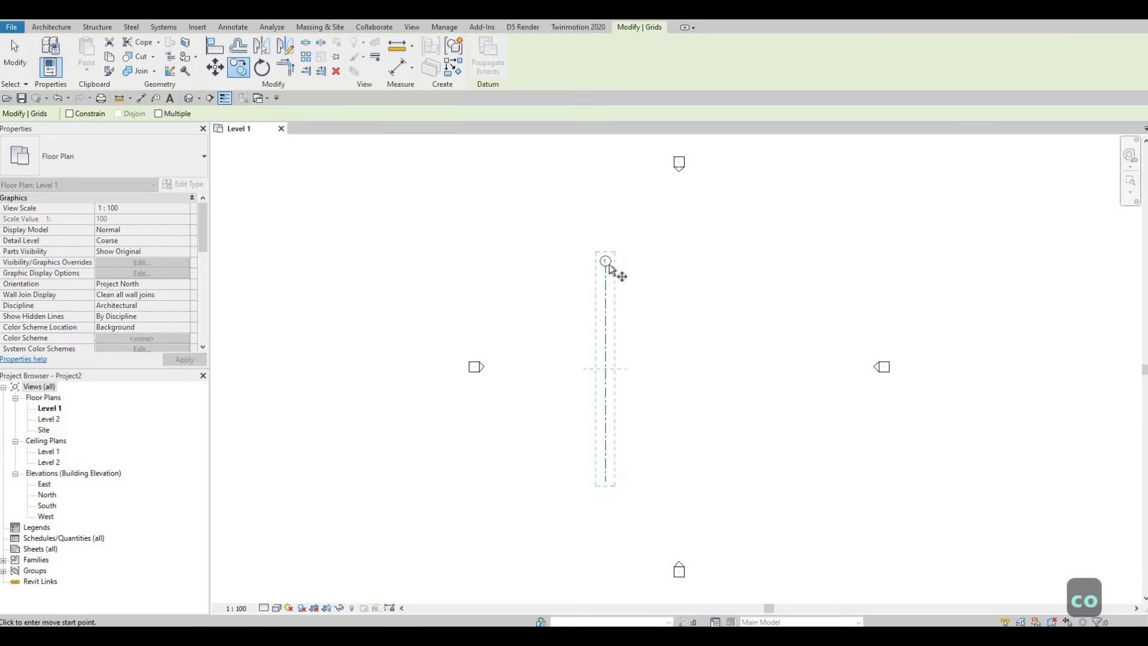
scroll(610, 290, "up", 2)
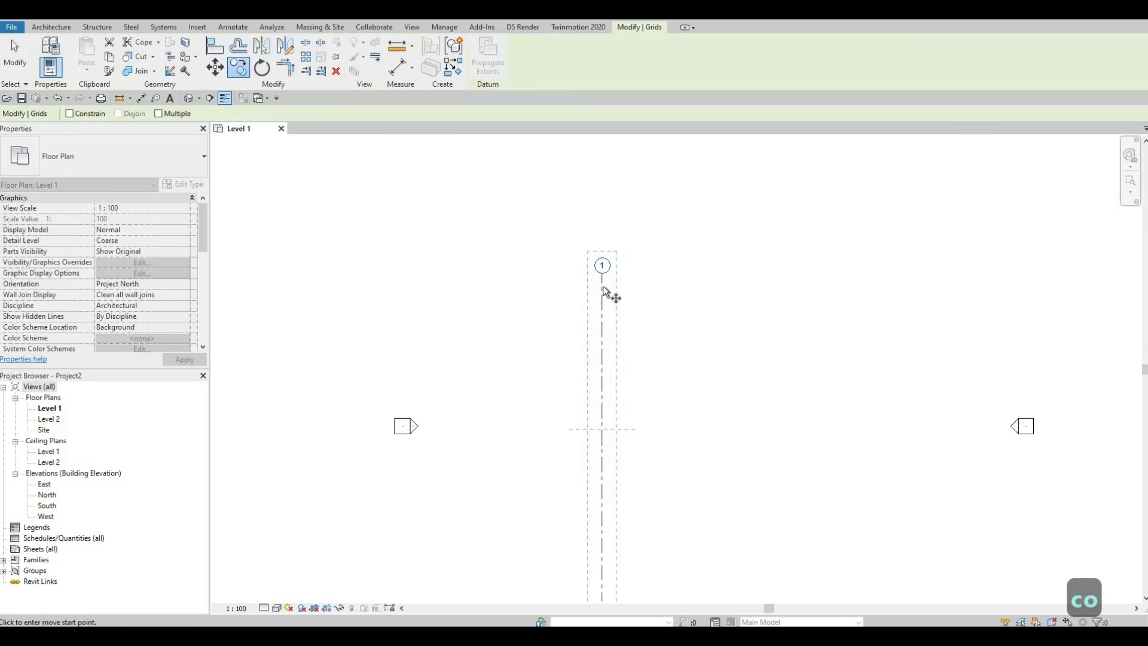
left_click(689, 287)
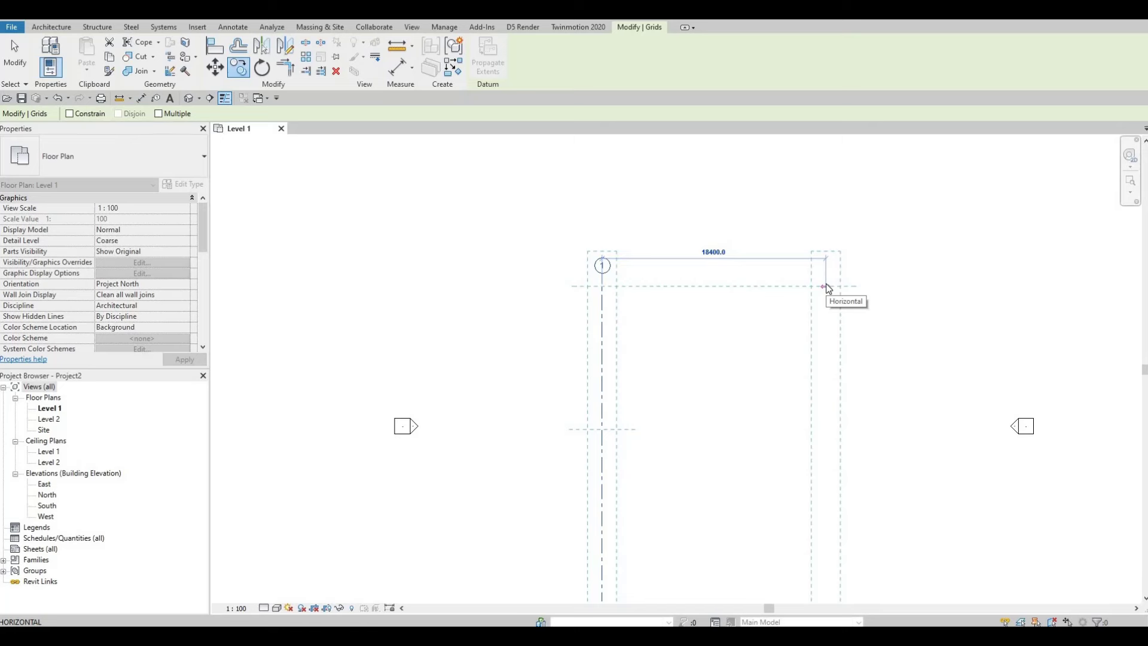
type("324")
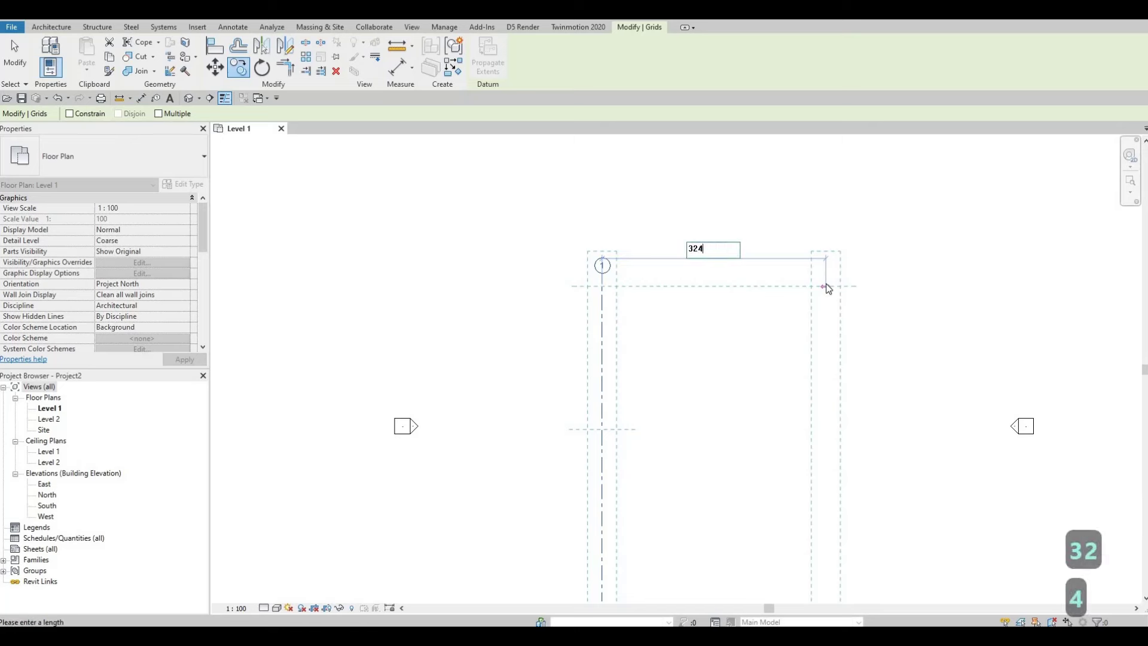
type("5")
key("Return")
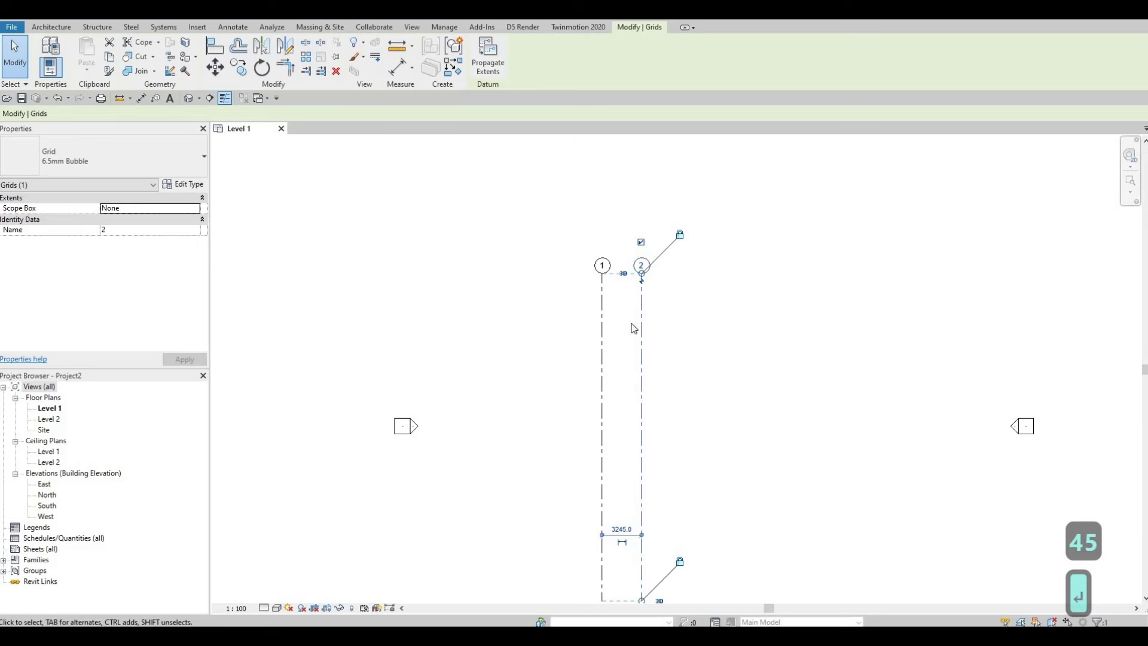
Step: Copy grid 2 3727 mm to the right, with Multiple ticked, to create grid 3
left_click(243, 76)
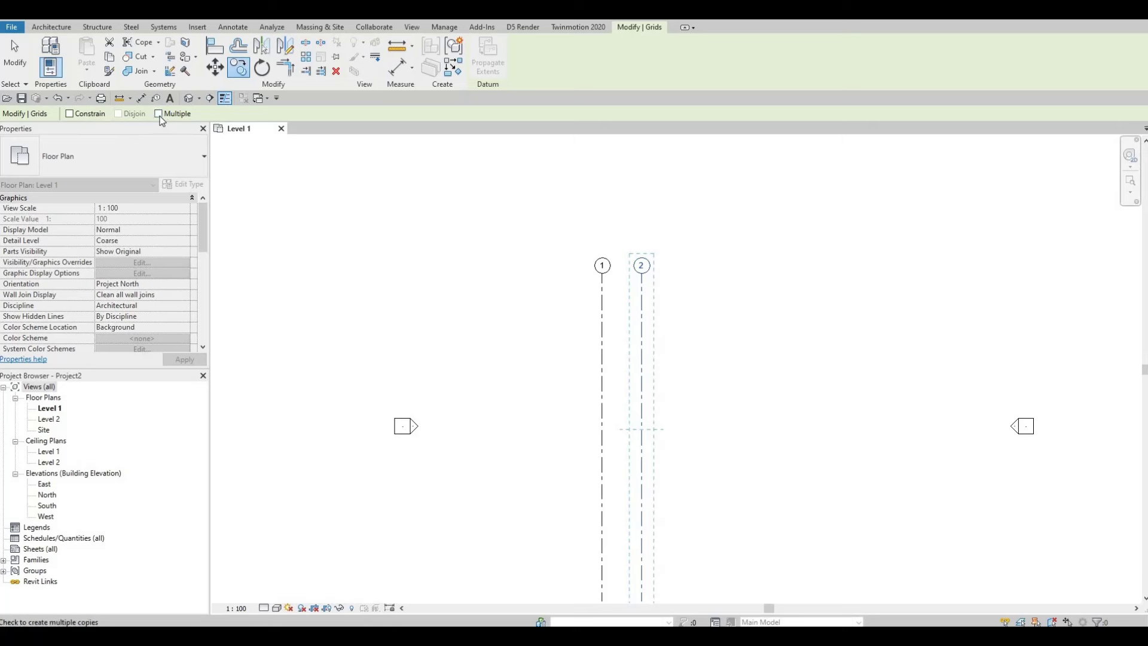
left_click(159, 114)
left_click(642, 296)
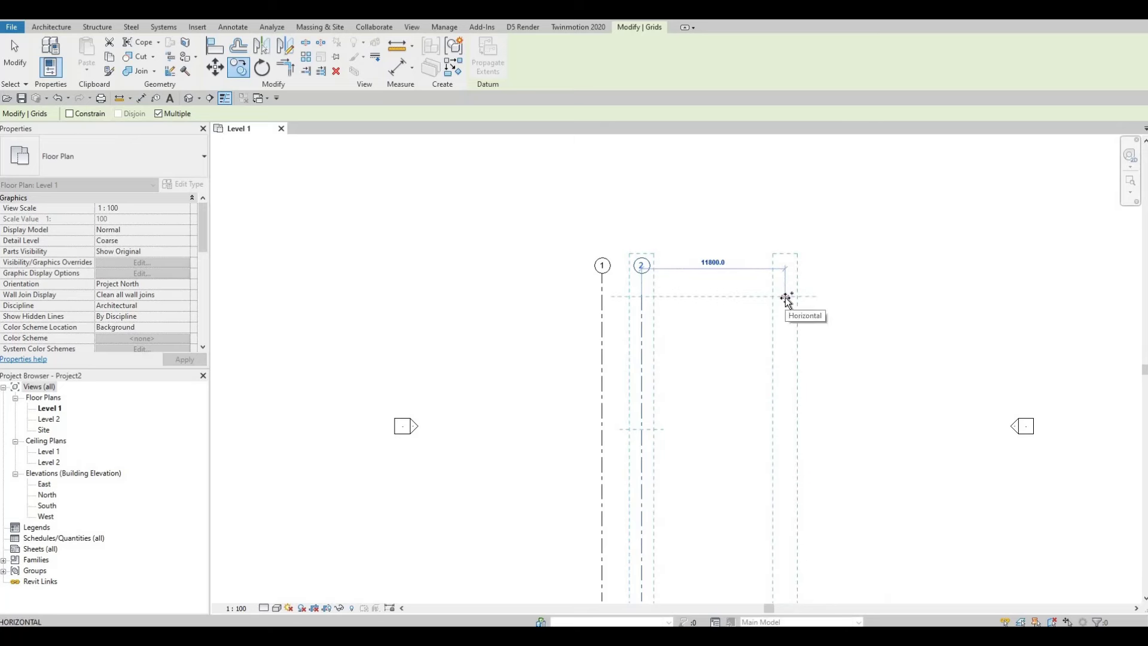
type("37")
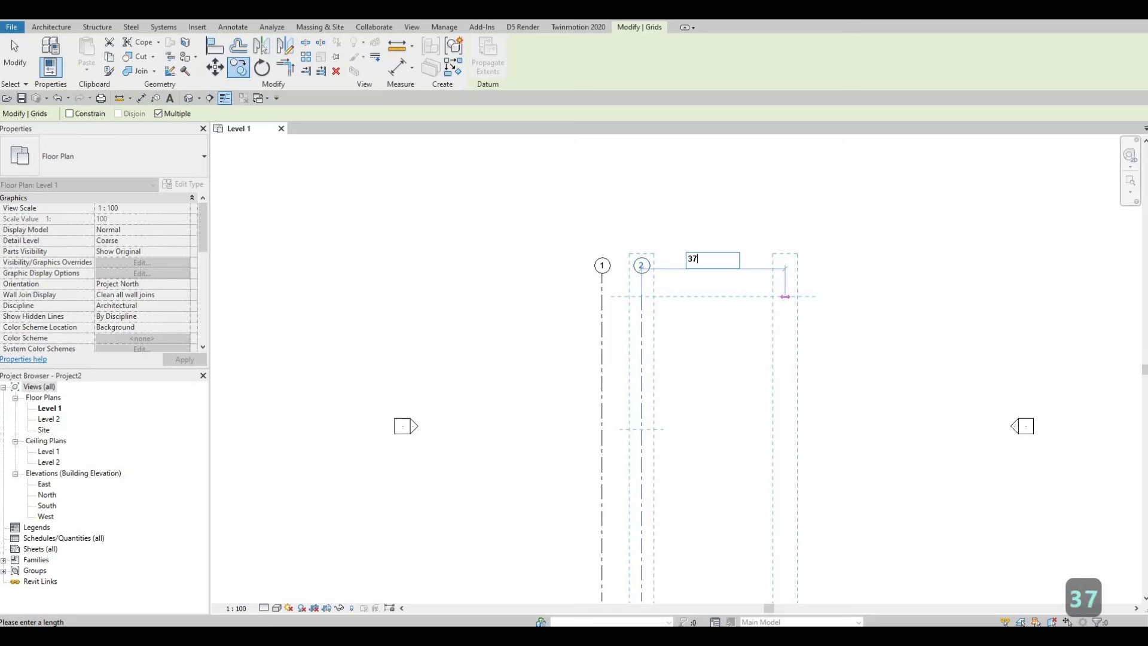
type("27")
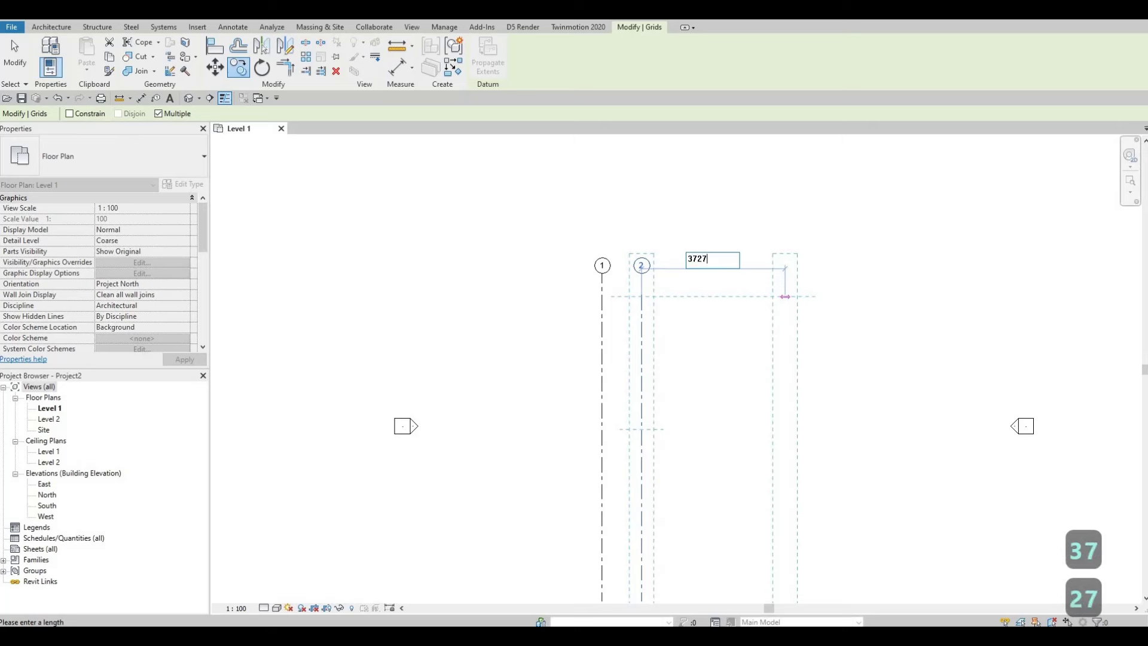
key("Return")
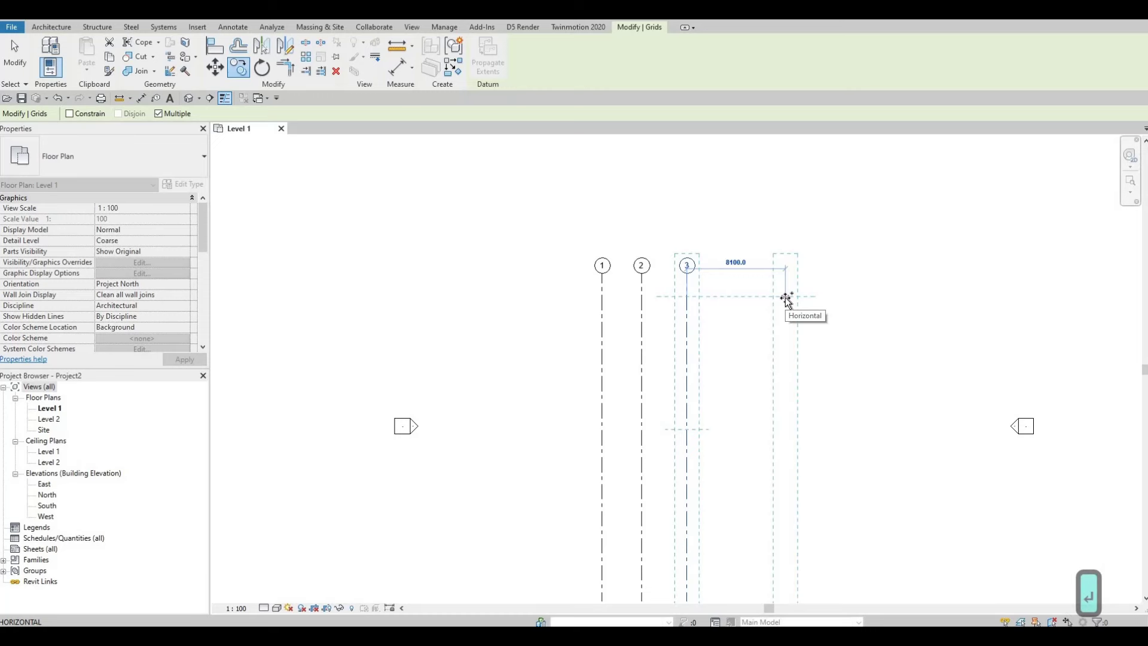
key("Escape")
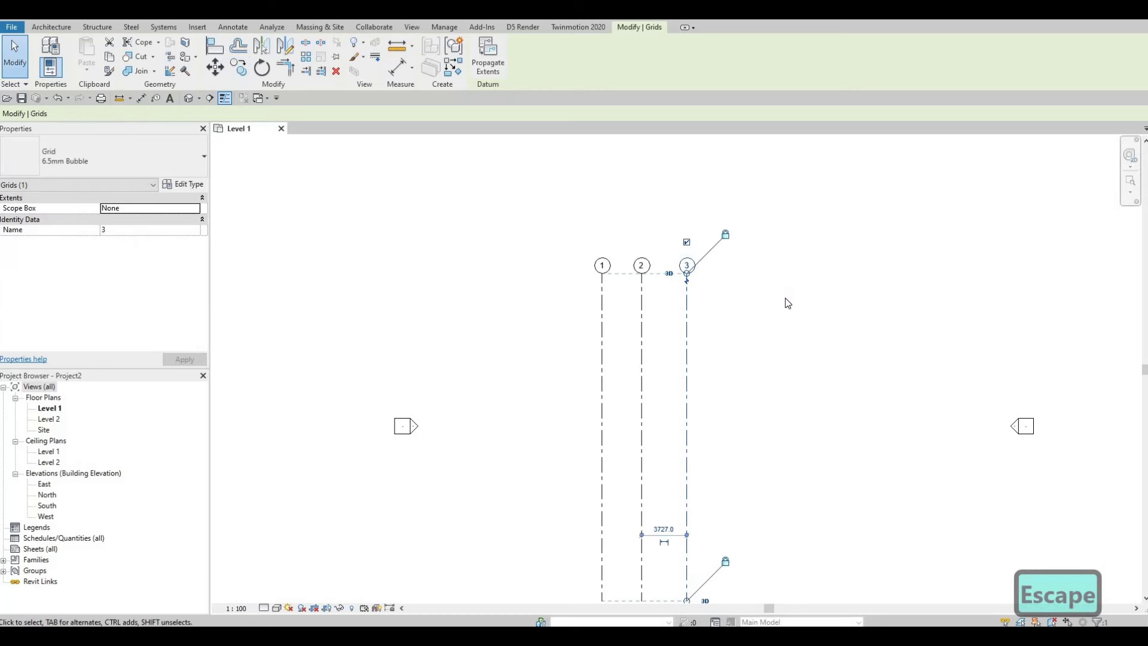
key("Escape")
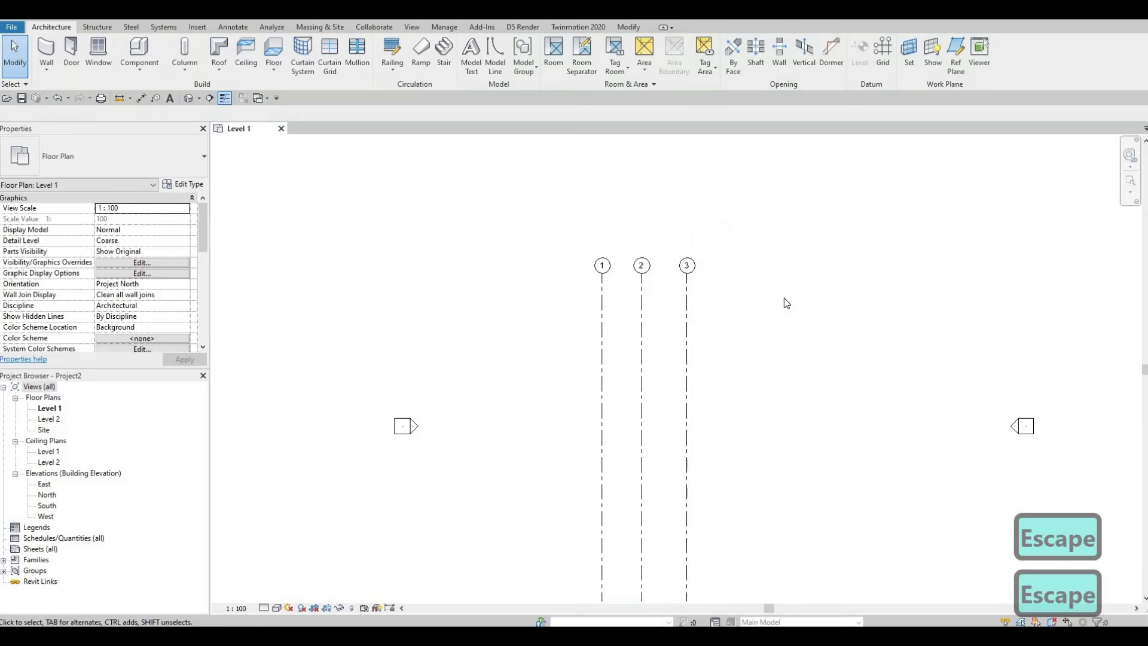
scroll(784, 298, "down", 1)
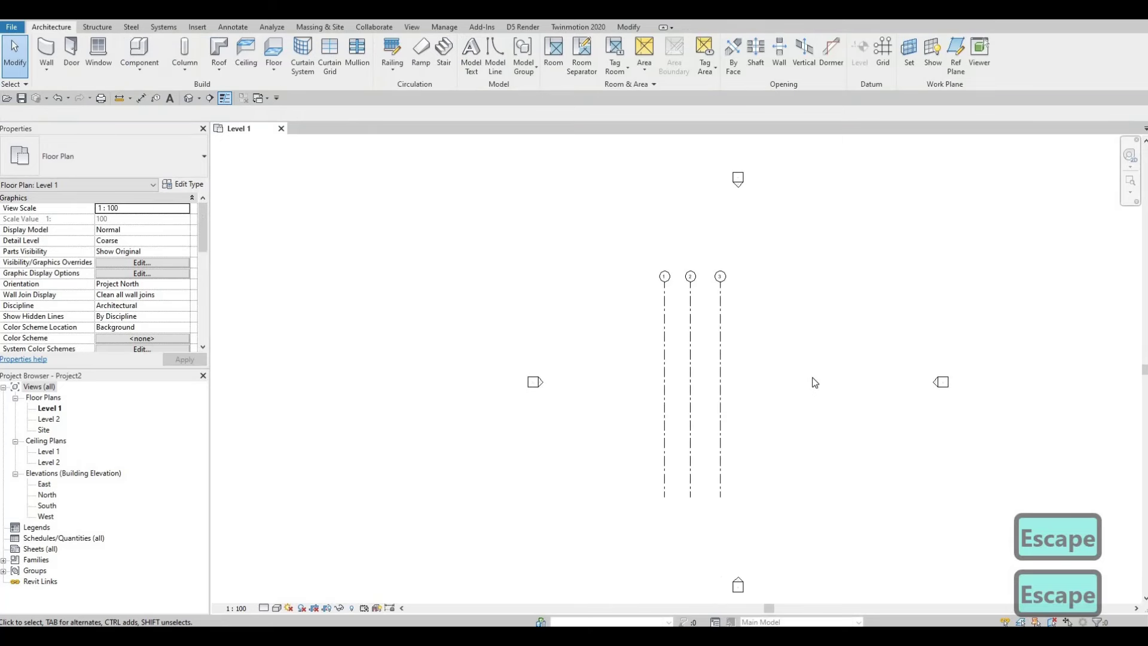
Step: Window-select grids 1–3, shift them right, and restart the Grid tool
mouse_move(813, 378)
left_mouse_down()
mouse_move(629, 318)
mouse_move(652, 327)
left_mouse_up()
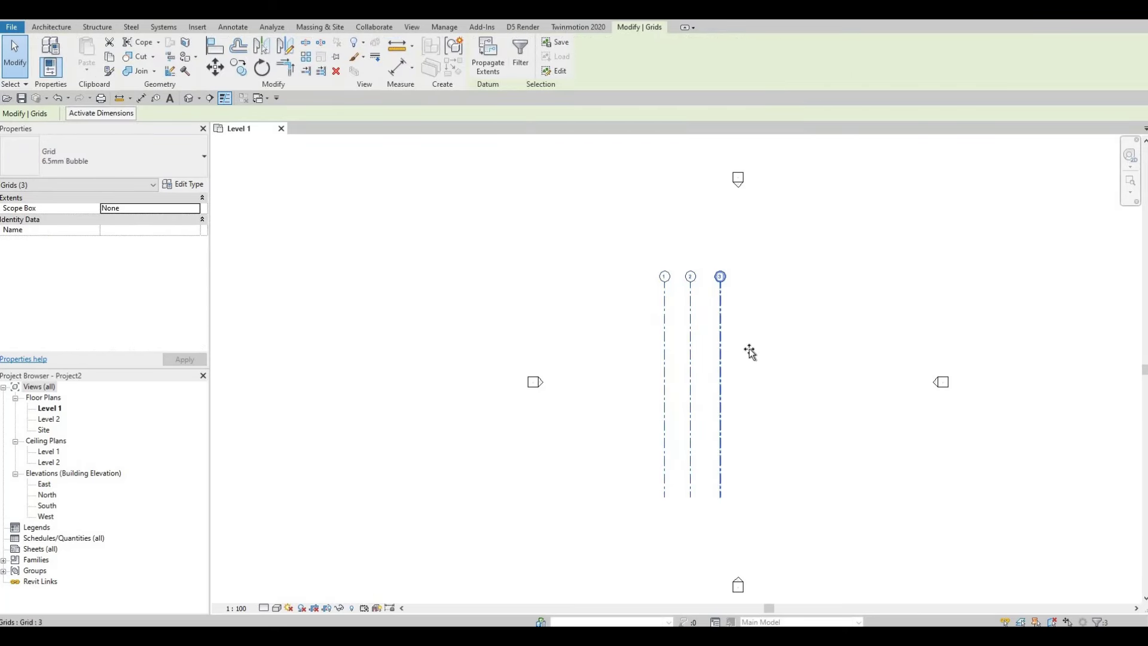
mouse_move(723, 350)
left_mouse_down()
mouse_move(766, 345)
mouse_move(766, 360)
left_mouse_up()
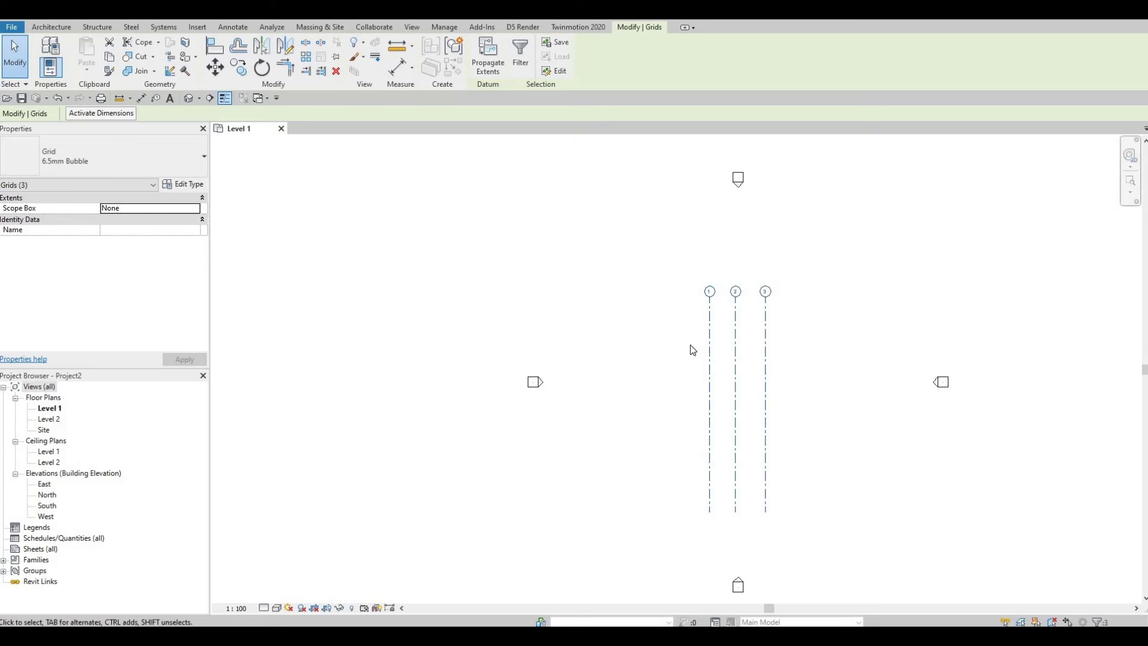
key("g")
key("r")
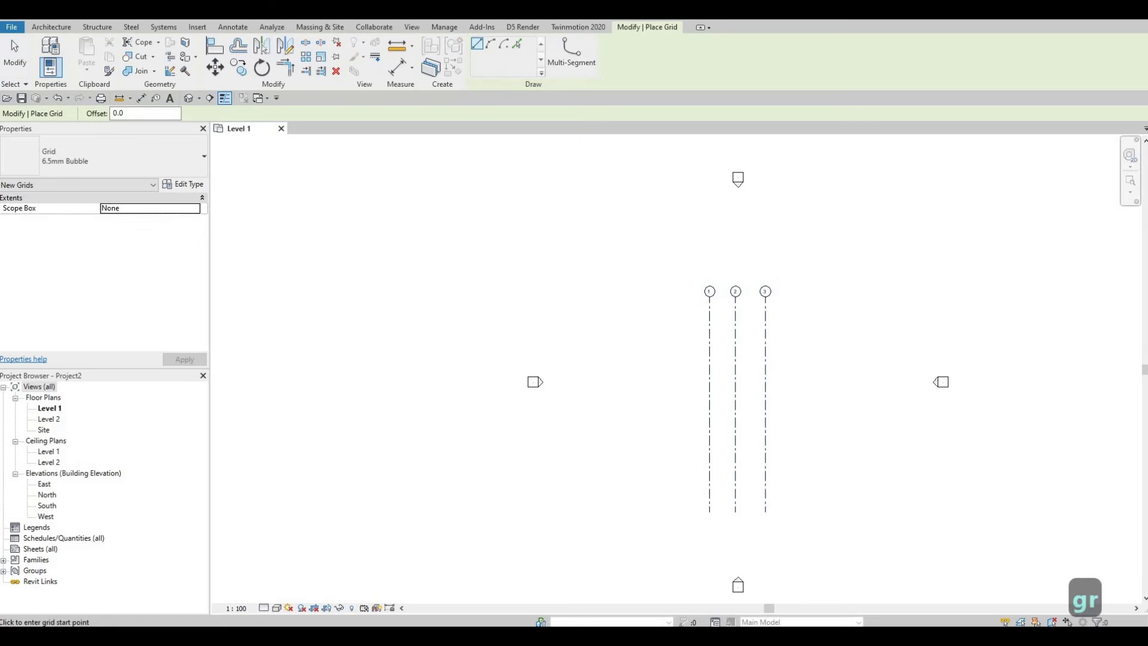
Step: Draw horizontal grid 4 across vertical grids 1, 2 and 3
left_click(34, 28)
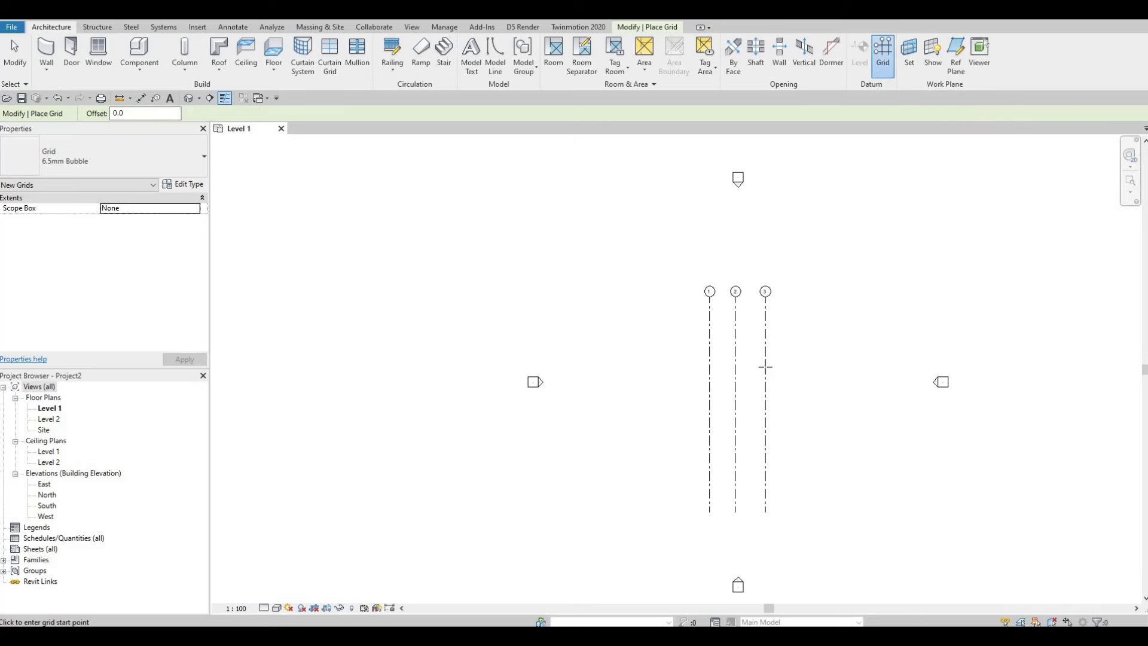
scroll(766, 367, "up", 2)
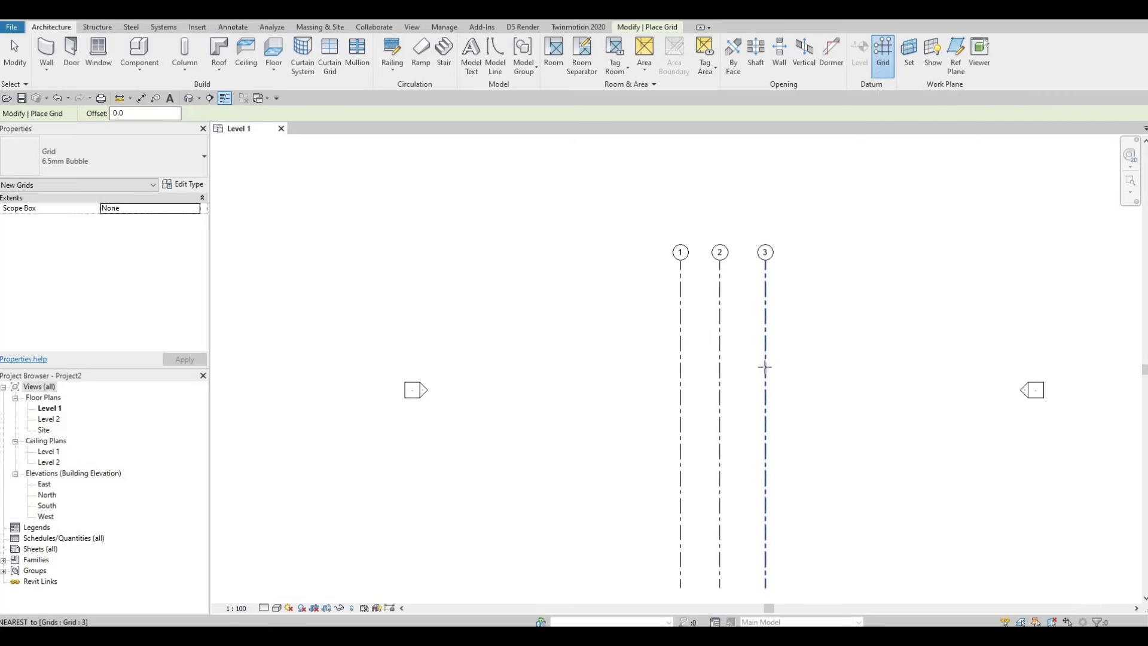
scroll(764, 366, "up", 2)
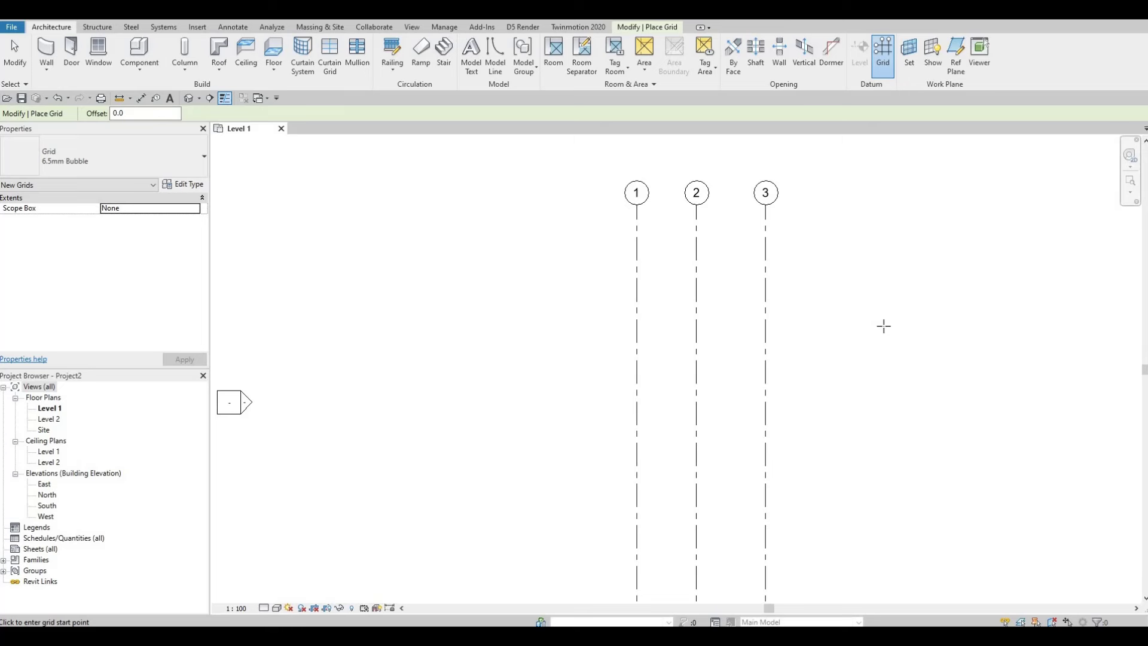
left_click(936, 285)
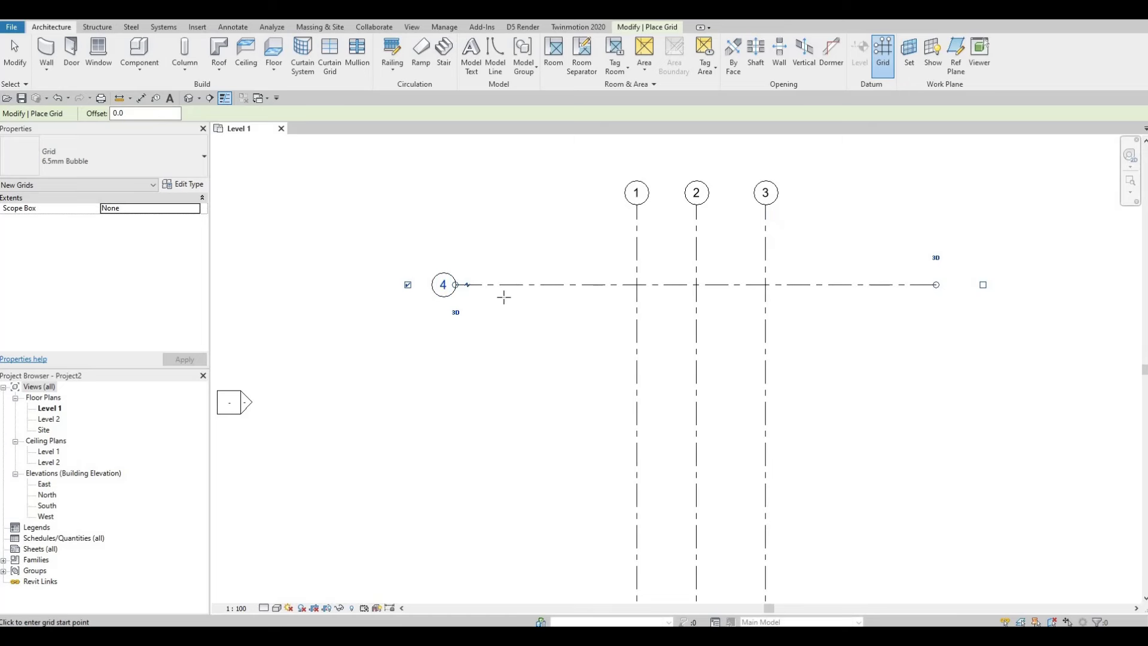
key("Escape")
key("Escape")
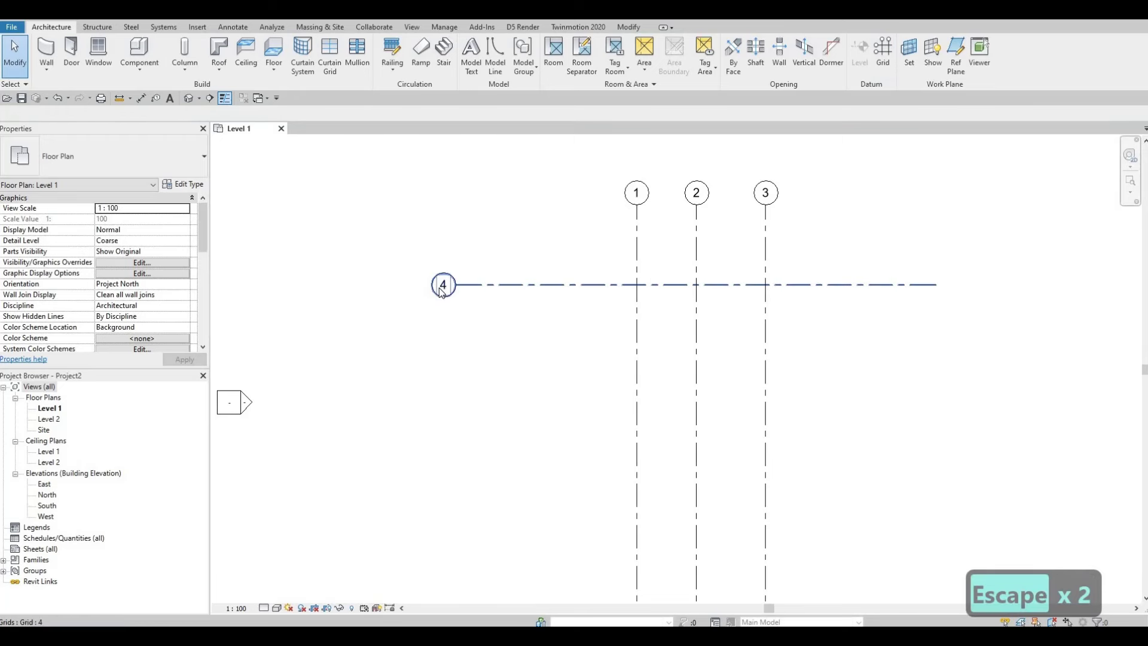
Step: Relabel the horizontal grid bubble from 4 to A
left_click(442, 286)
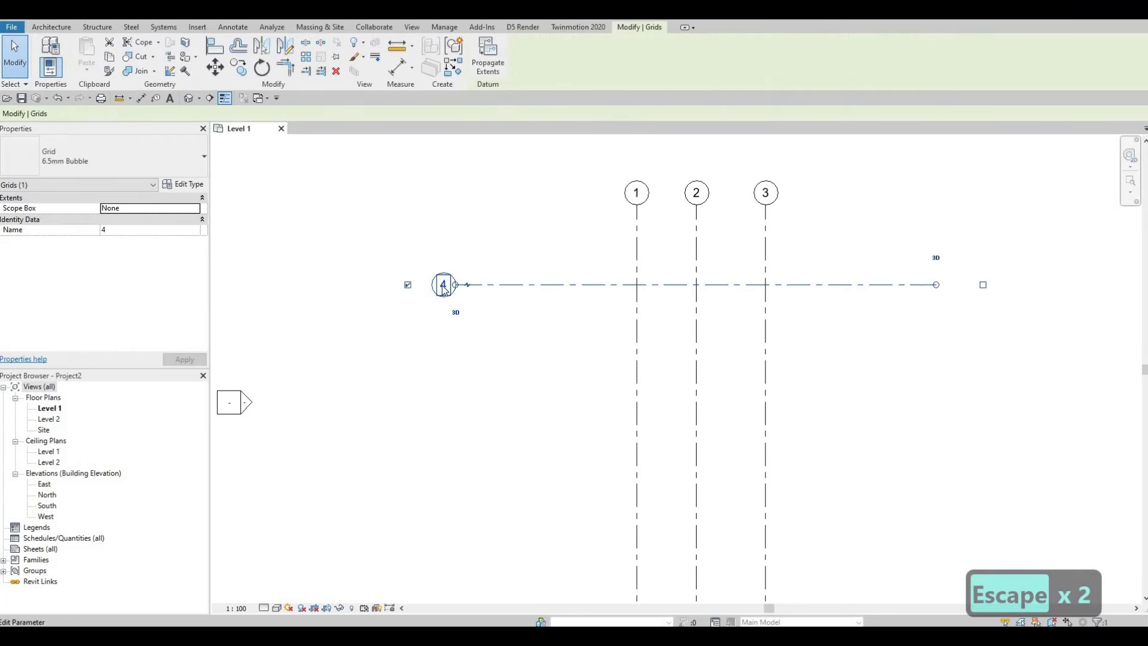
left_click(444, 285)
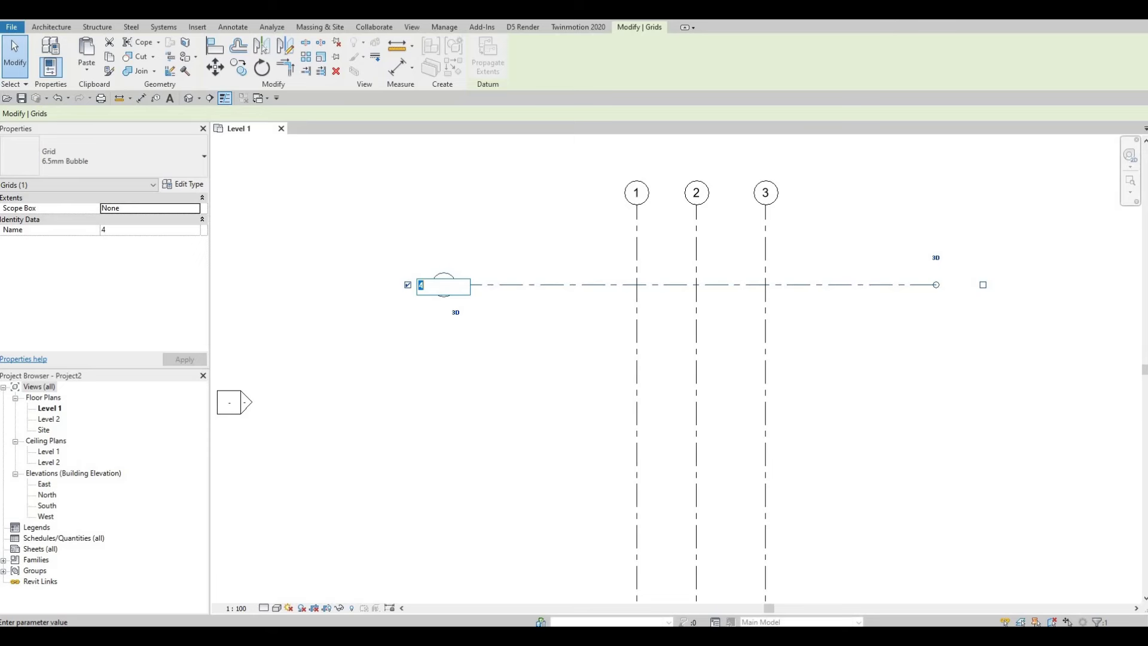
type("A")
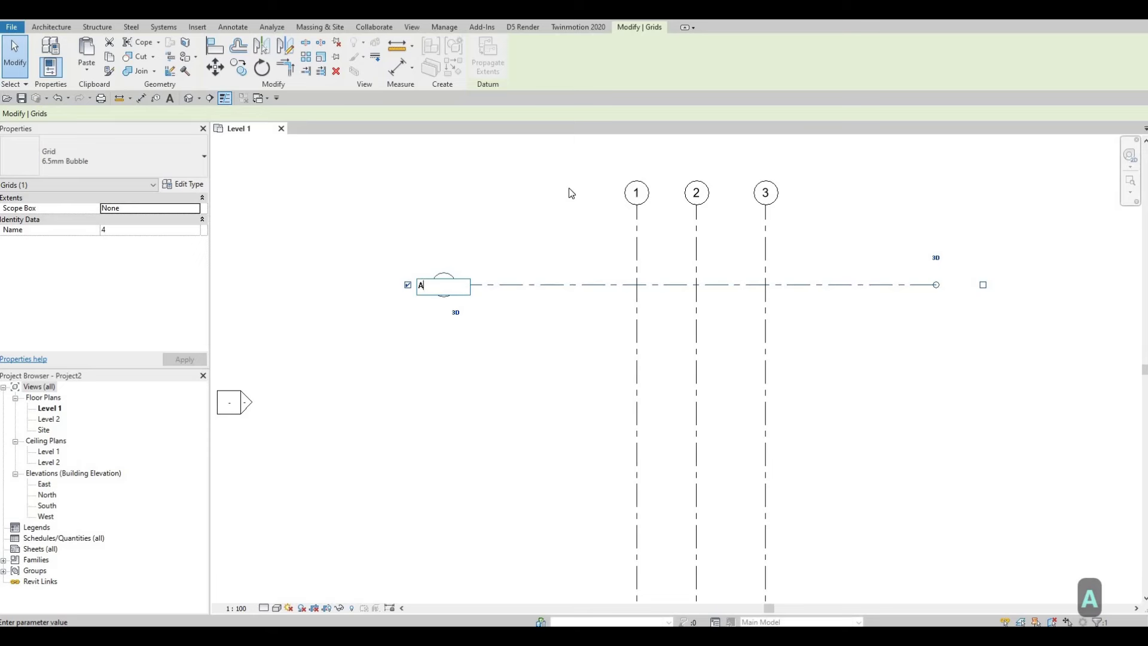
key("Return")
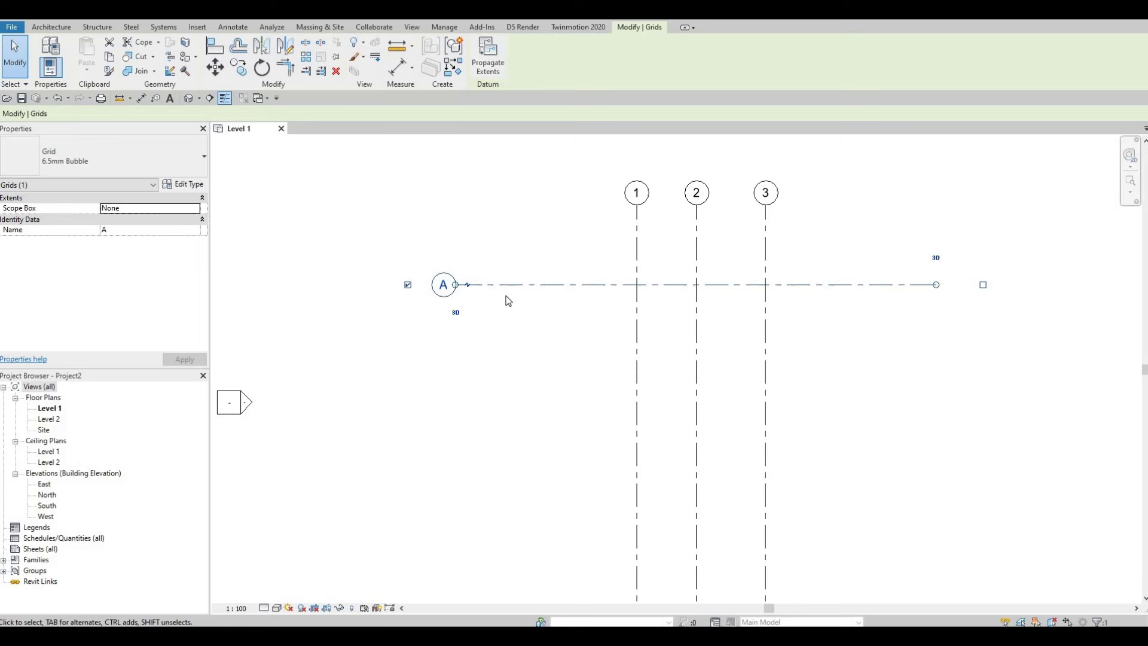
key("c")
key("o")
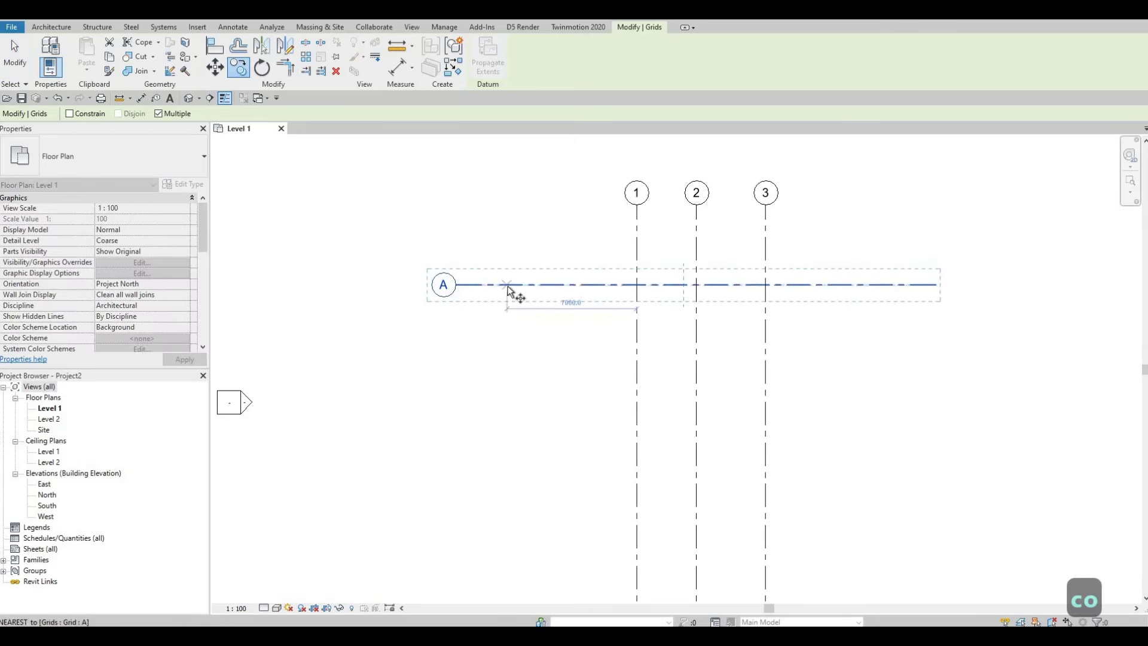
Step: Copy grid A downward into grids B, C and D at spacings 5450, 2635 and 6572
left_click(509, 287)
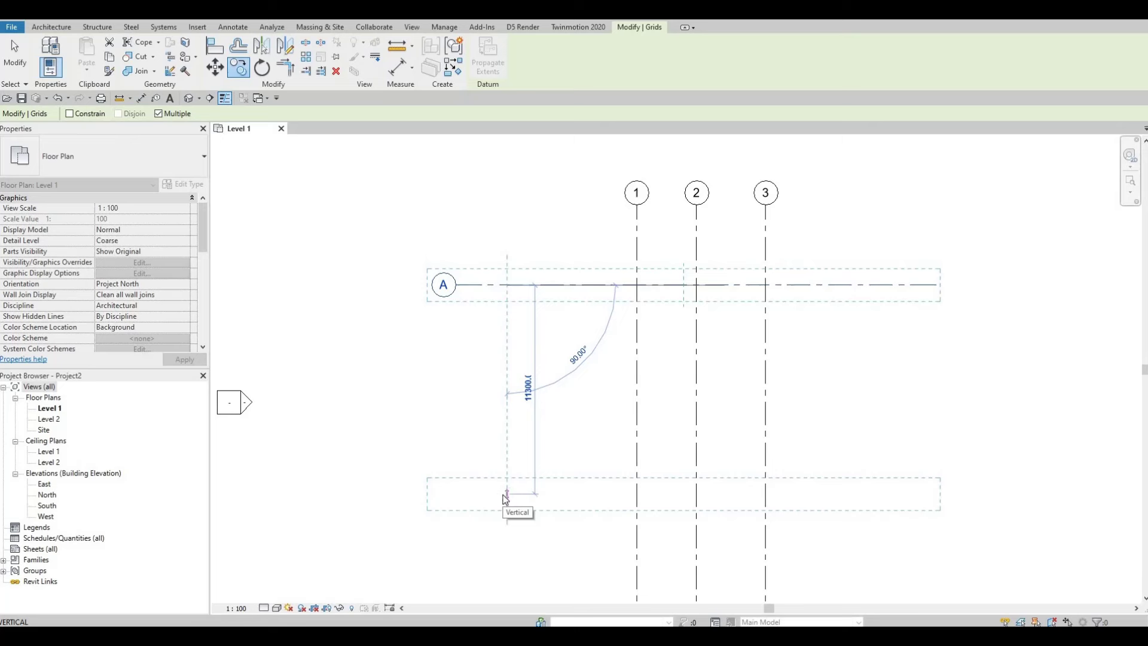
type("54")
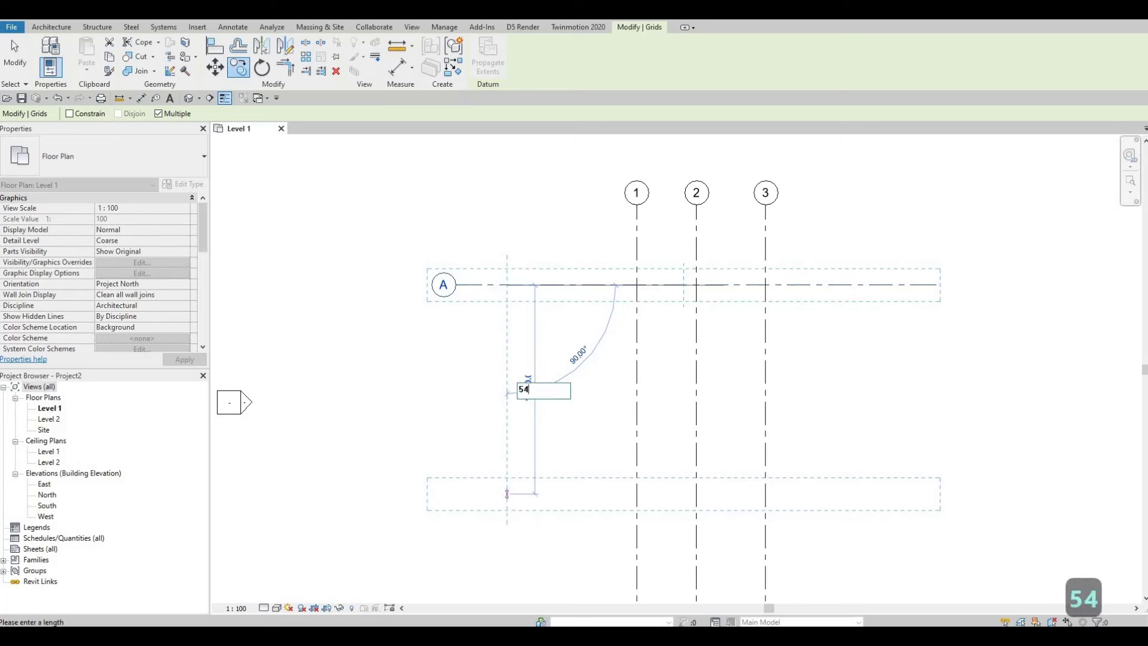
type("5")
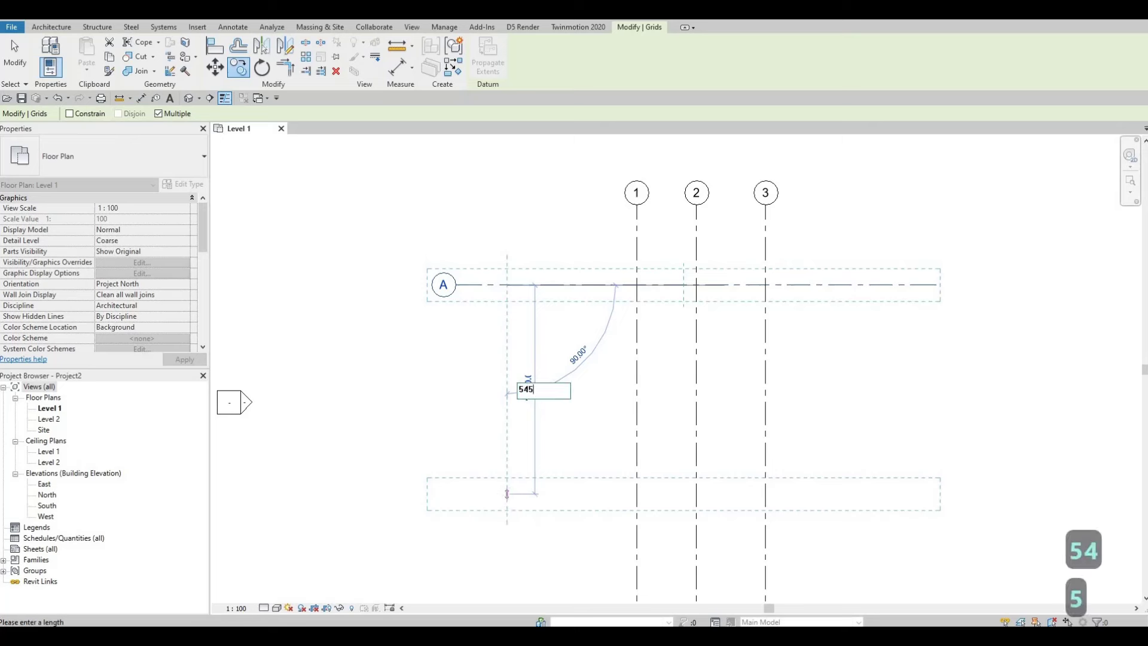
type("0")
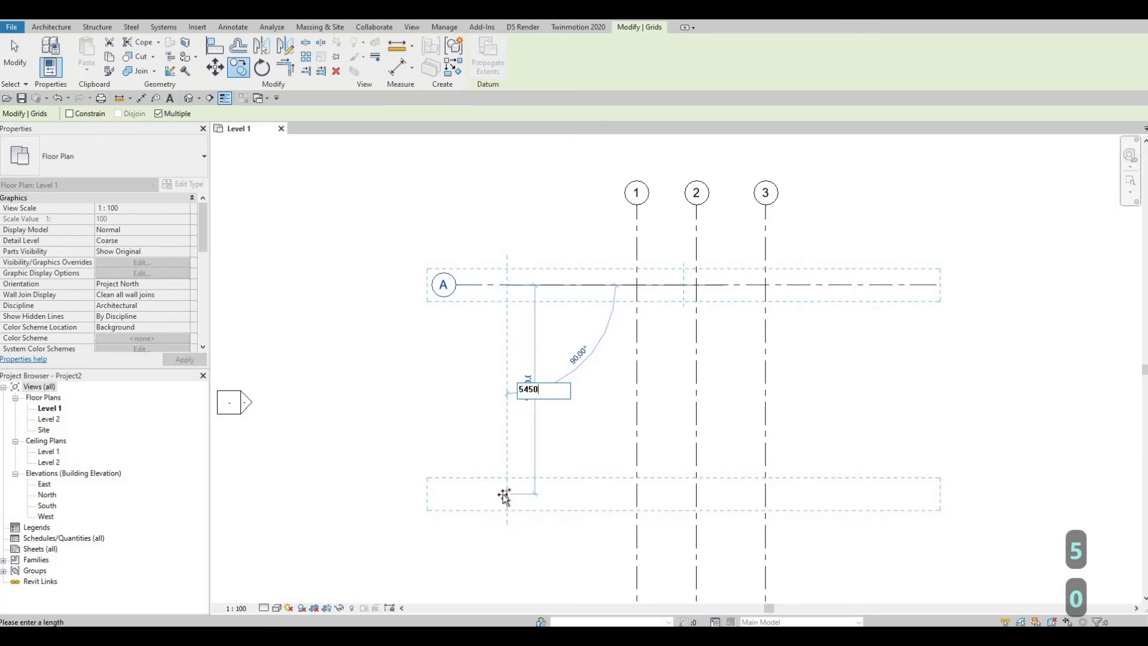
key("Return")
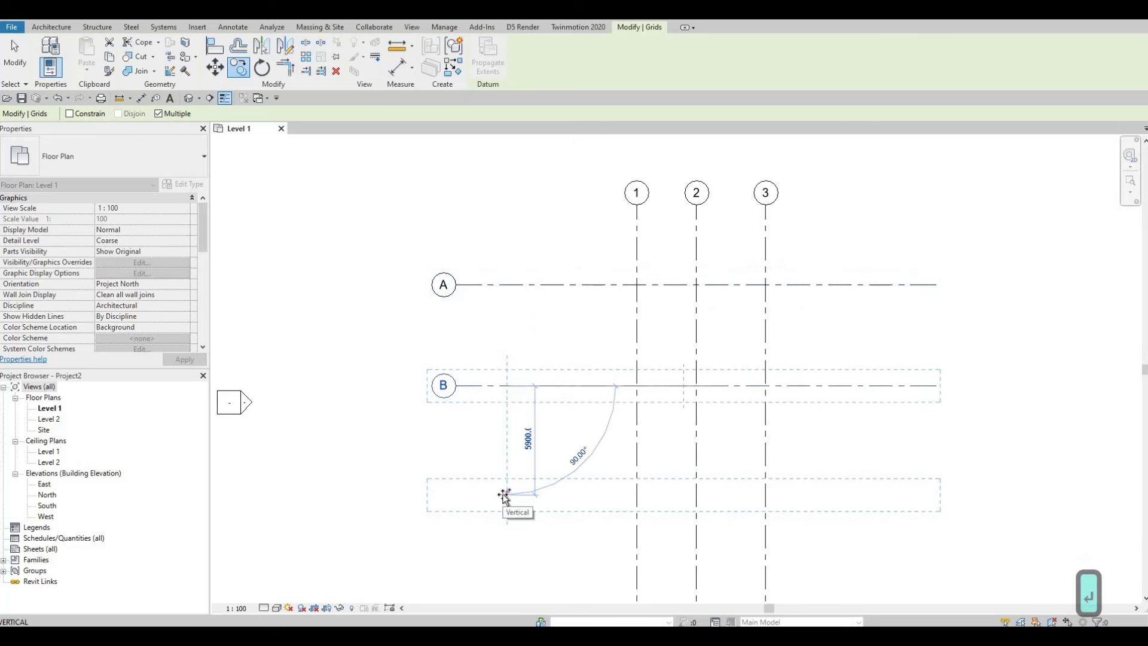
type("2")
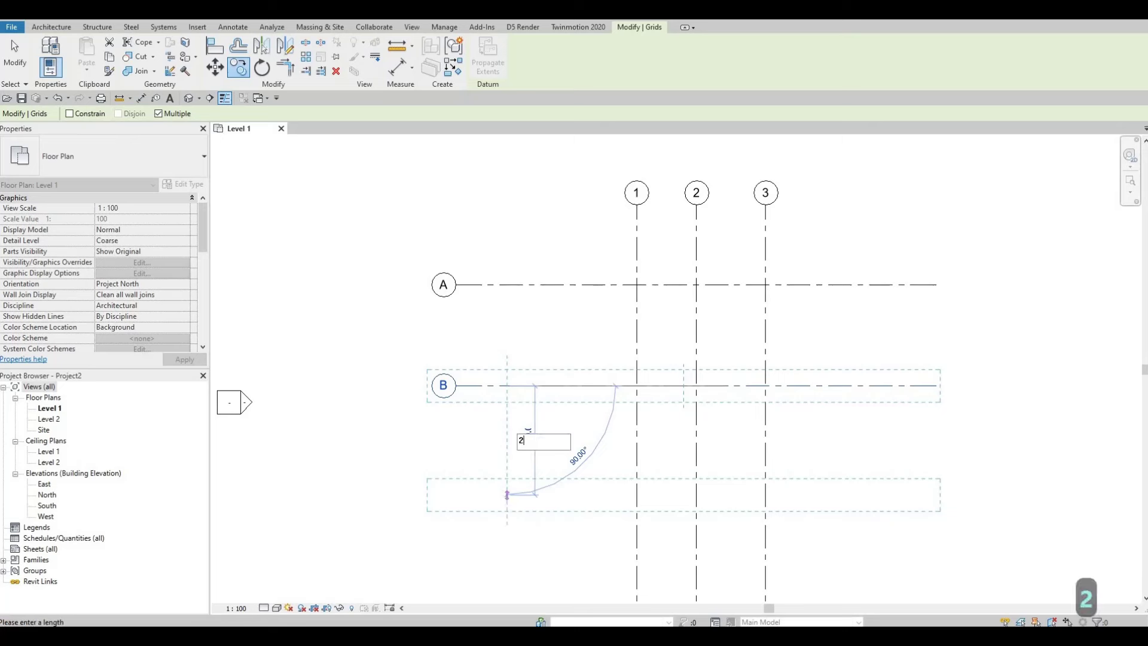
type("6")
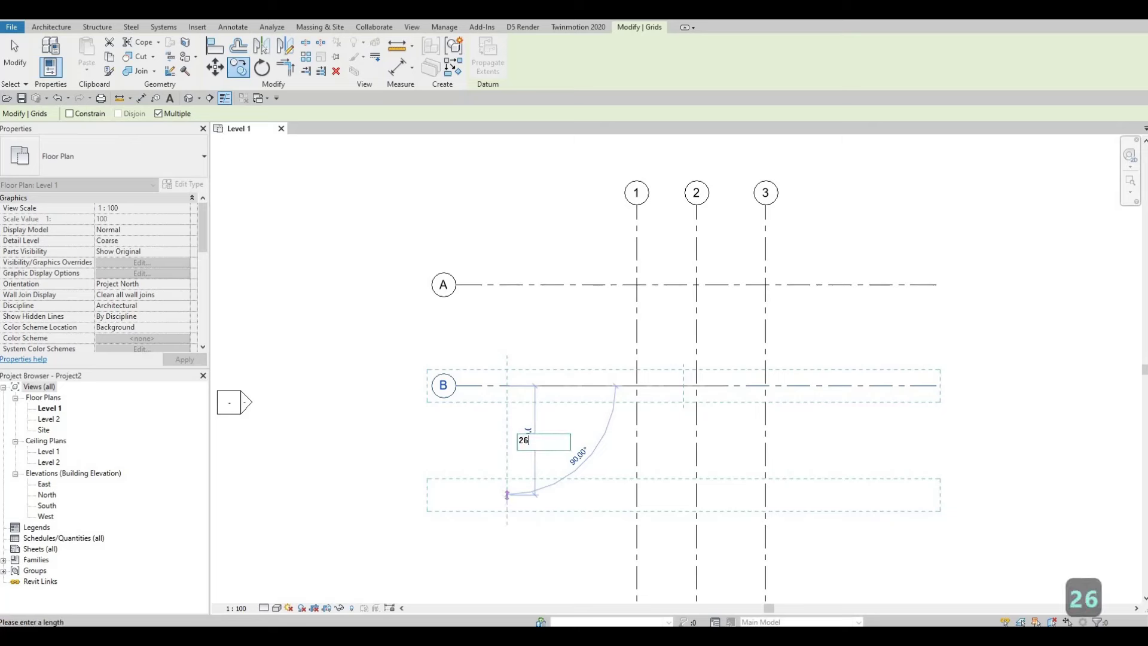
type("35")
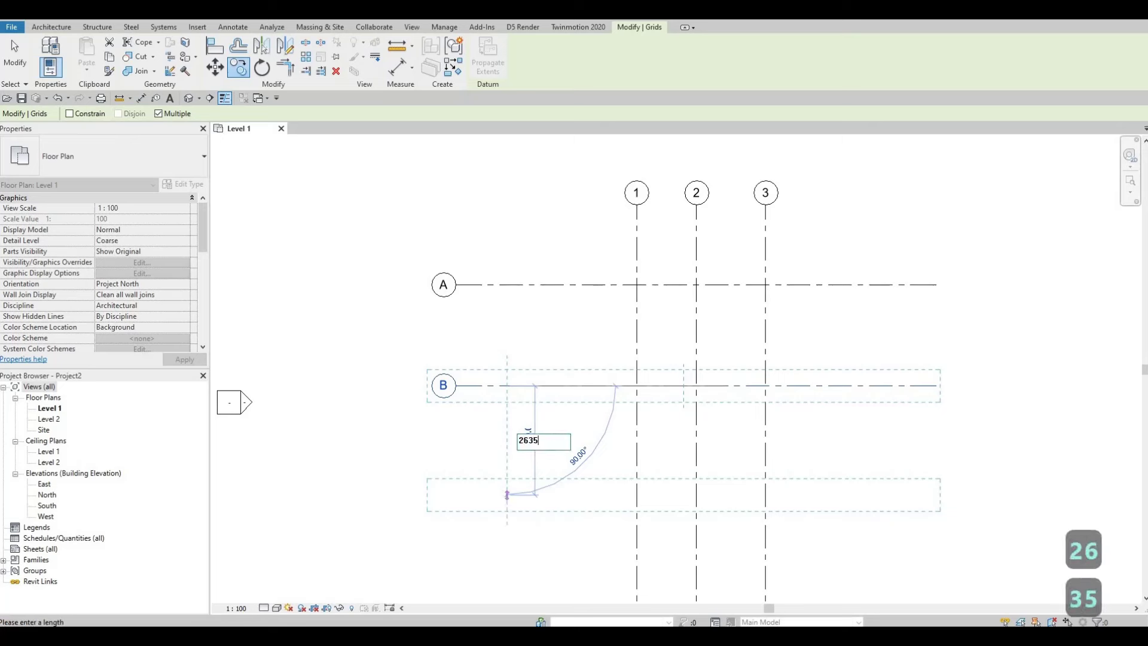
key("Return")
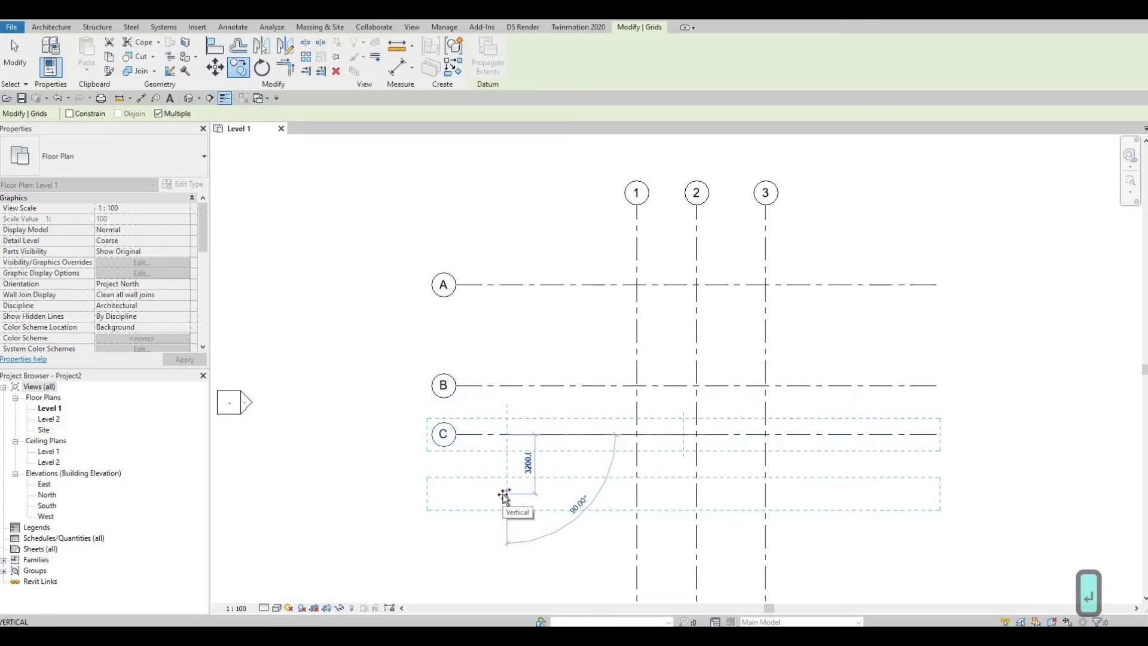
type("6")
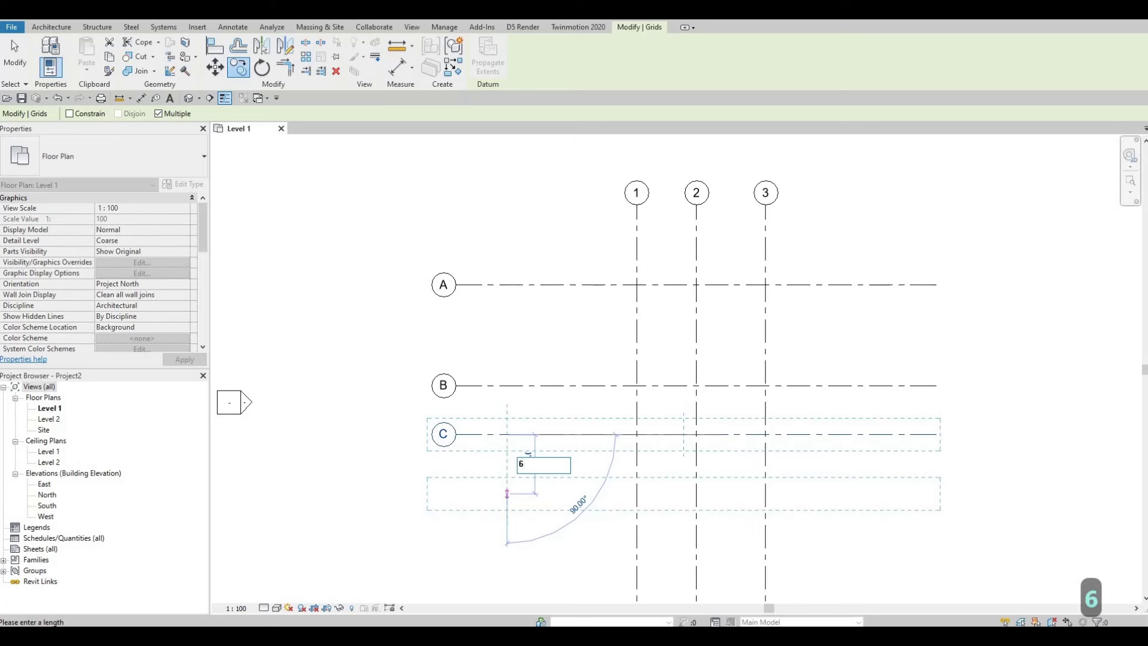
type("57")
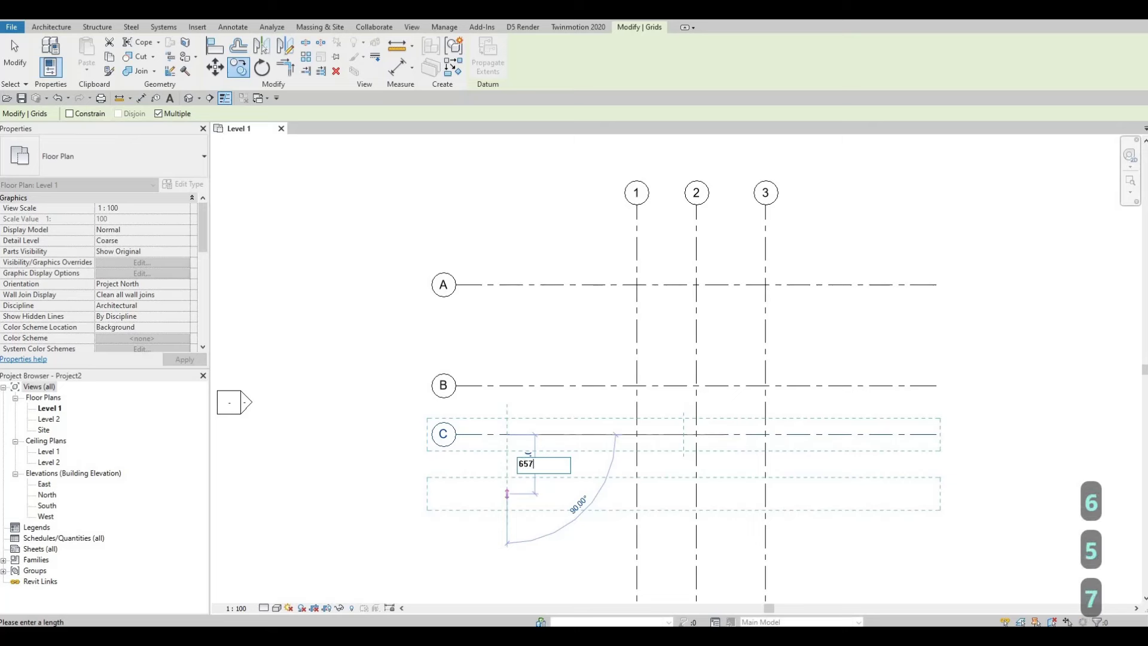
type("2")
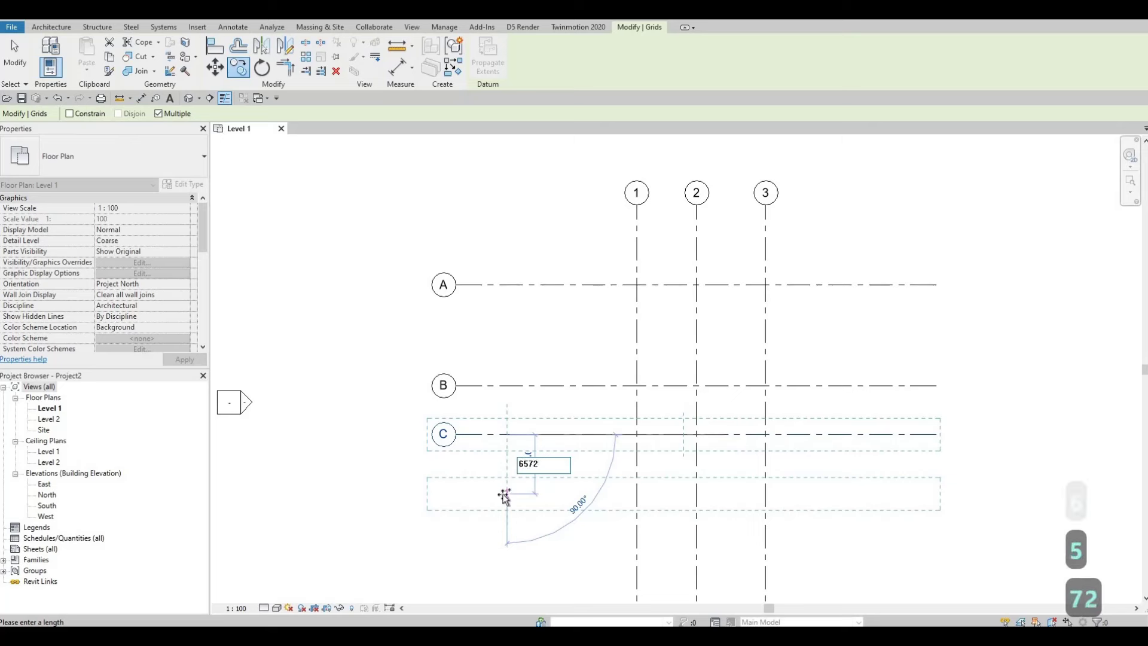
key("Return")
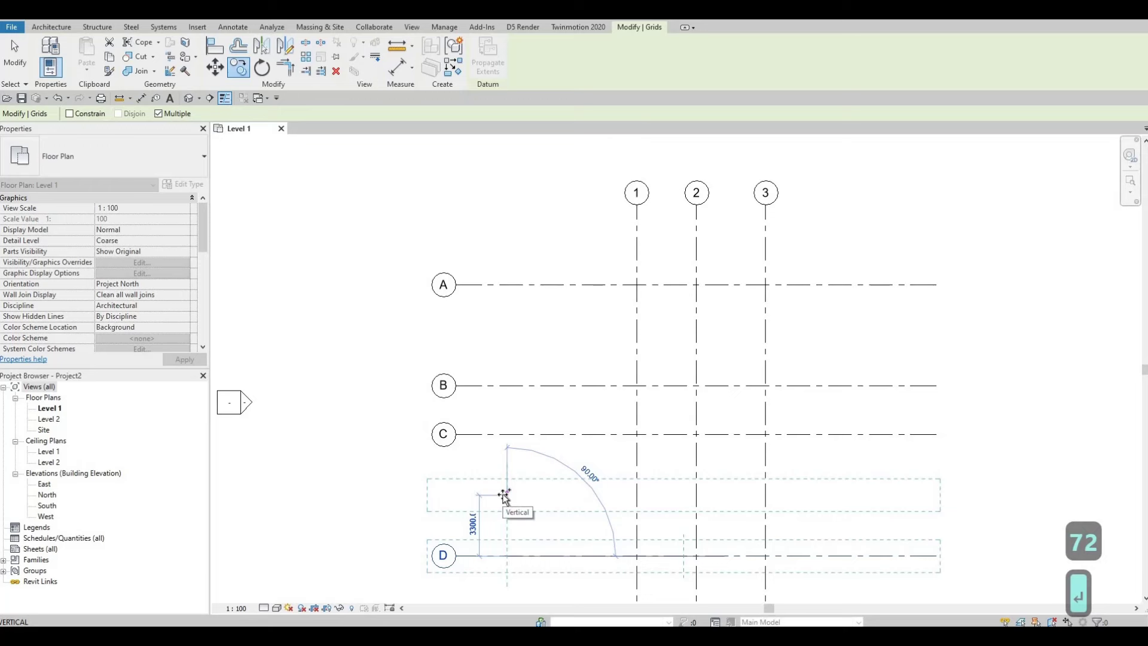
key("Escape")
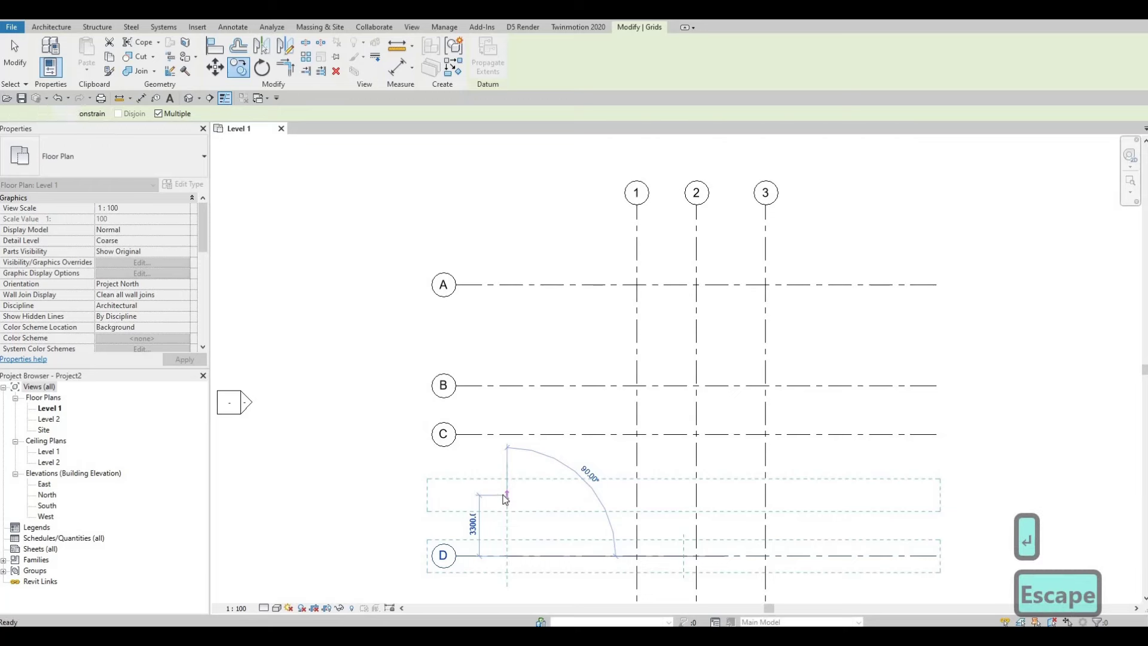
key("Escape")
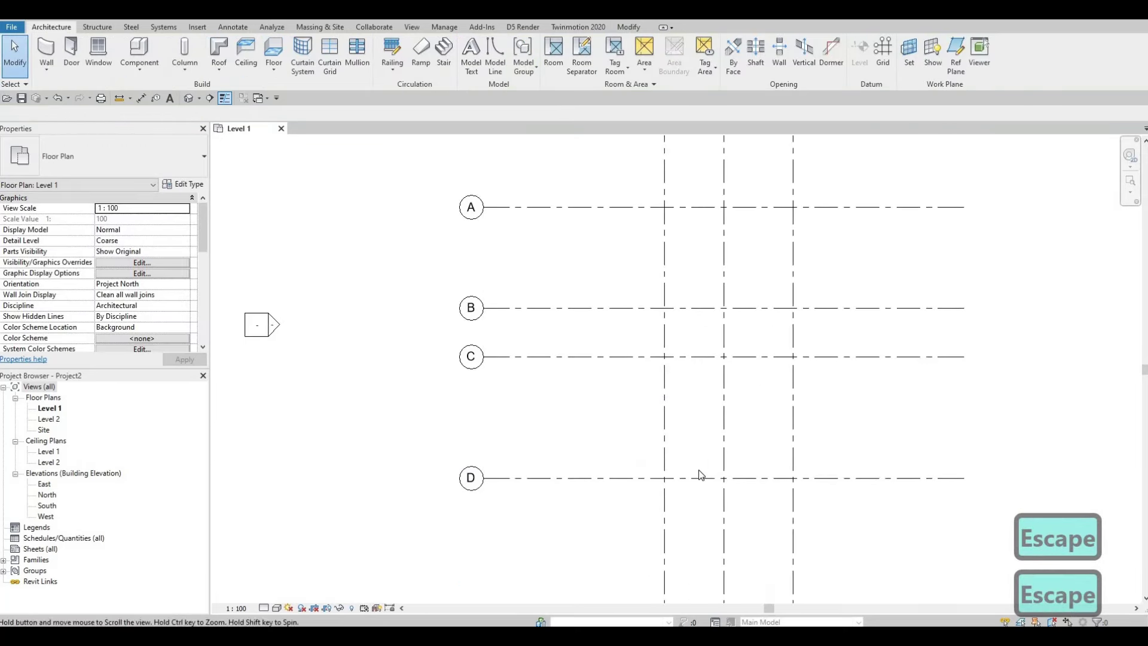
scroll(693, 472, "down", 2)
scroll(675, 476, "down", 1)
middle_click_drag(662, 462, 641, 468)
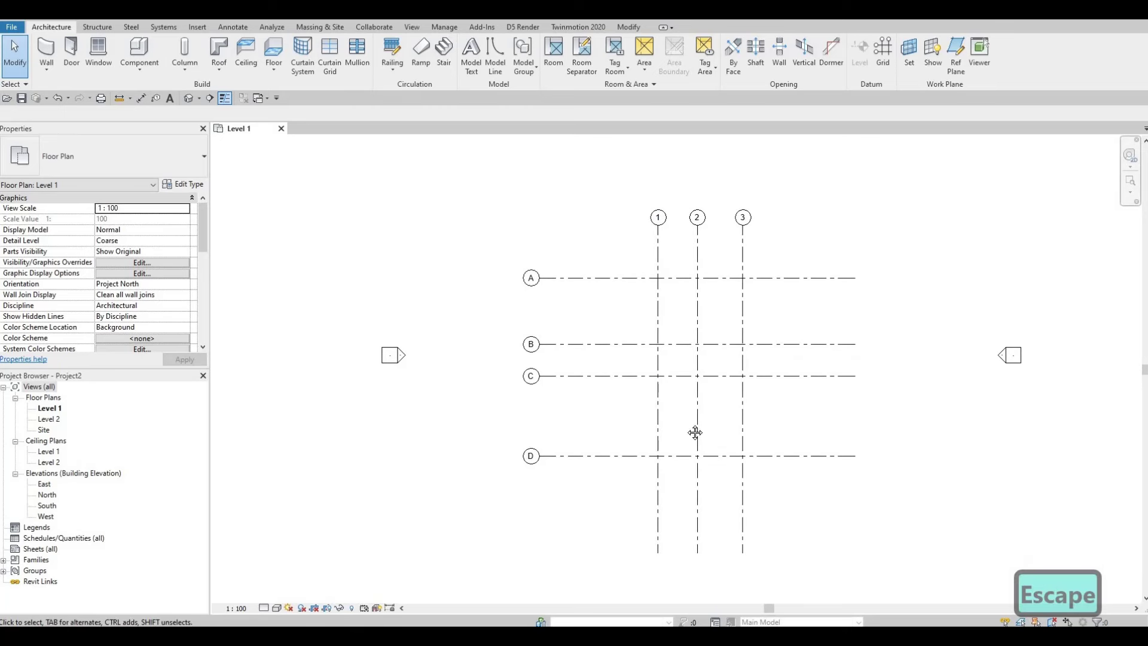
scroll(673, 430, "up", 1)
middle_click_drag(672, 426, 659, 436)
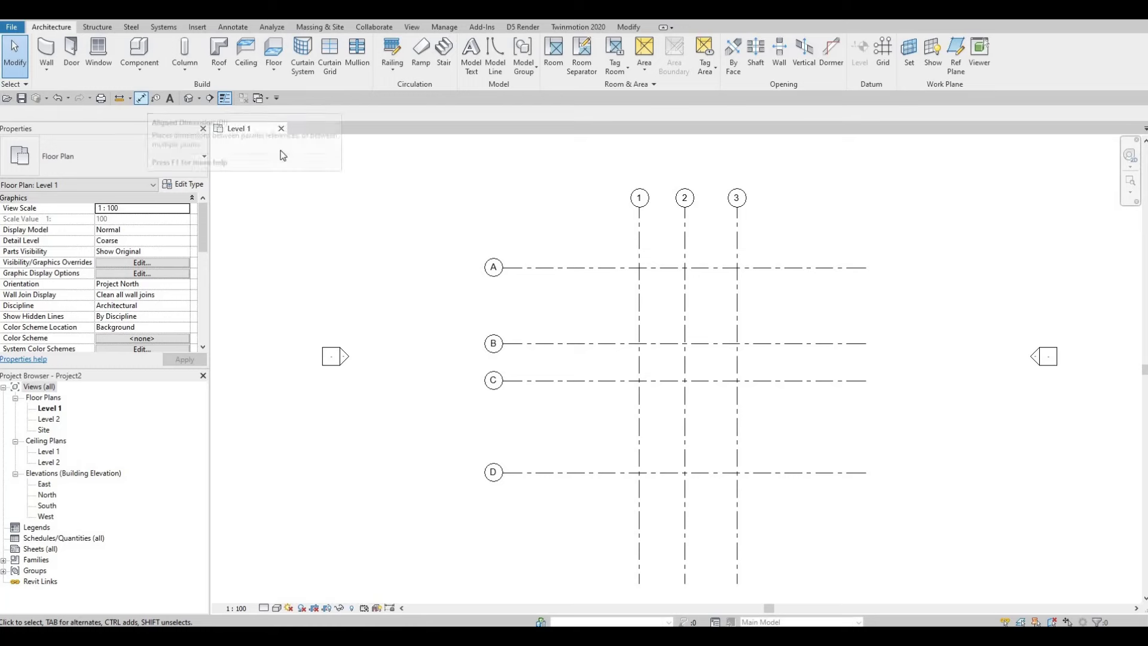
middle_click_drag(638, 419, 614, 379)
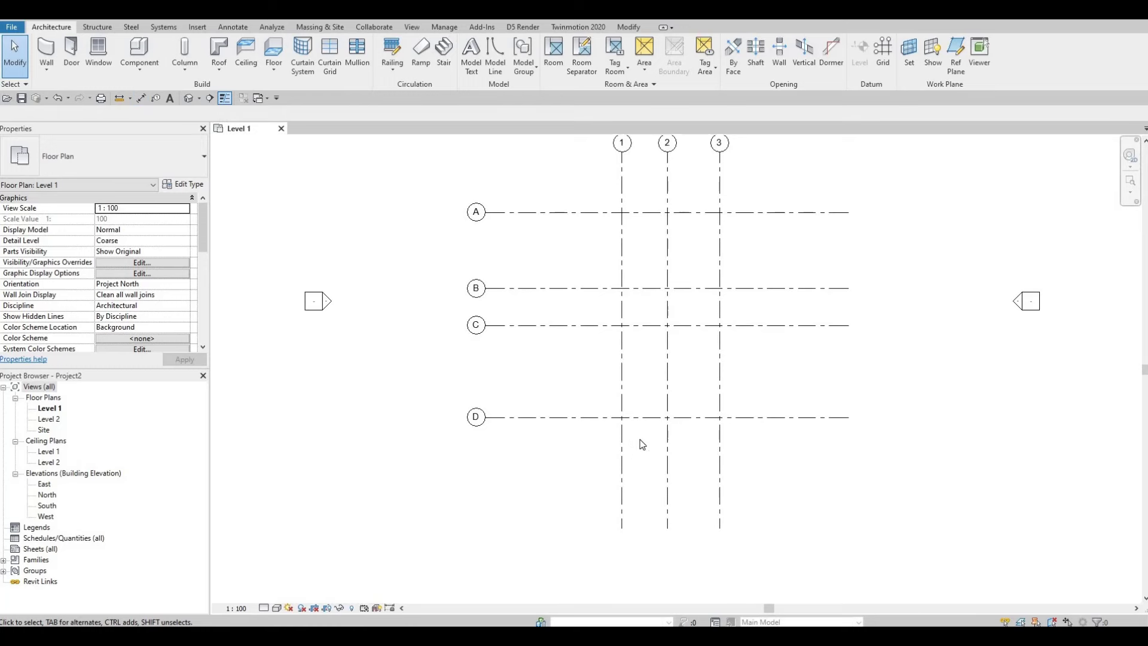
middle_click_drag(634, 432, 637, 466)
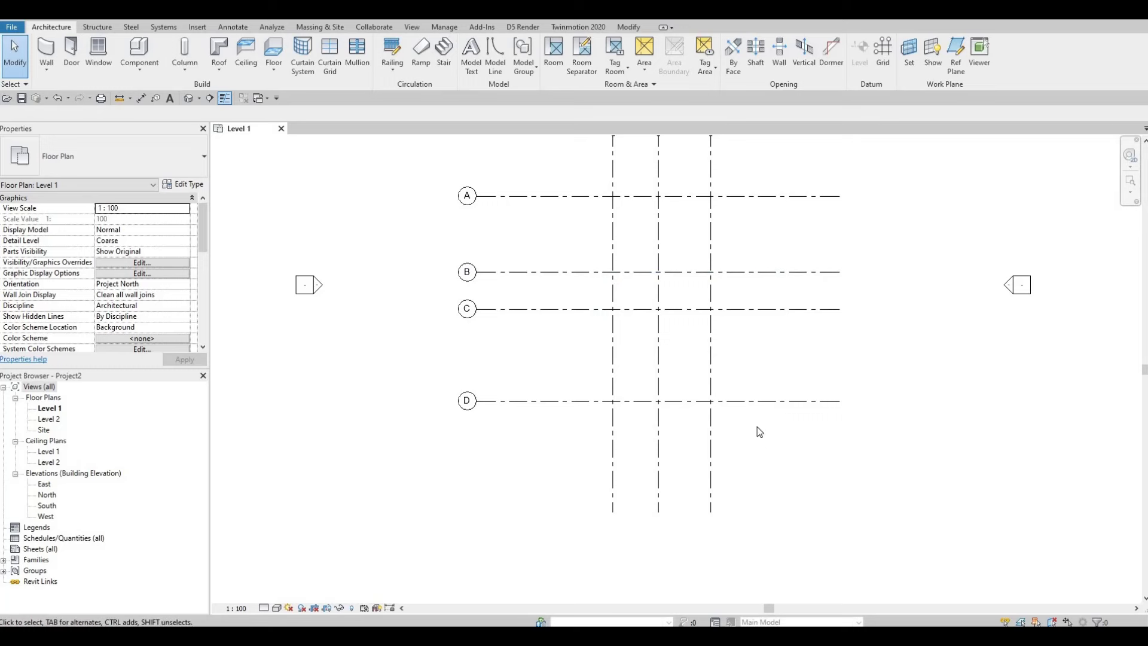
scroll(758, 431, "down", 1)
scroll(761, 438, "down", 3)
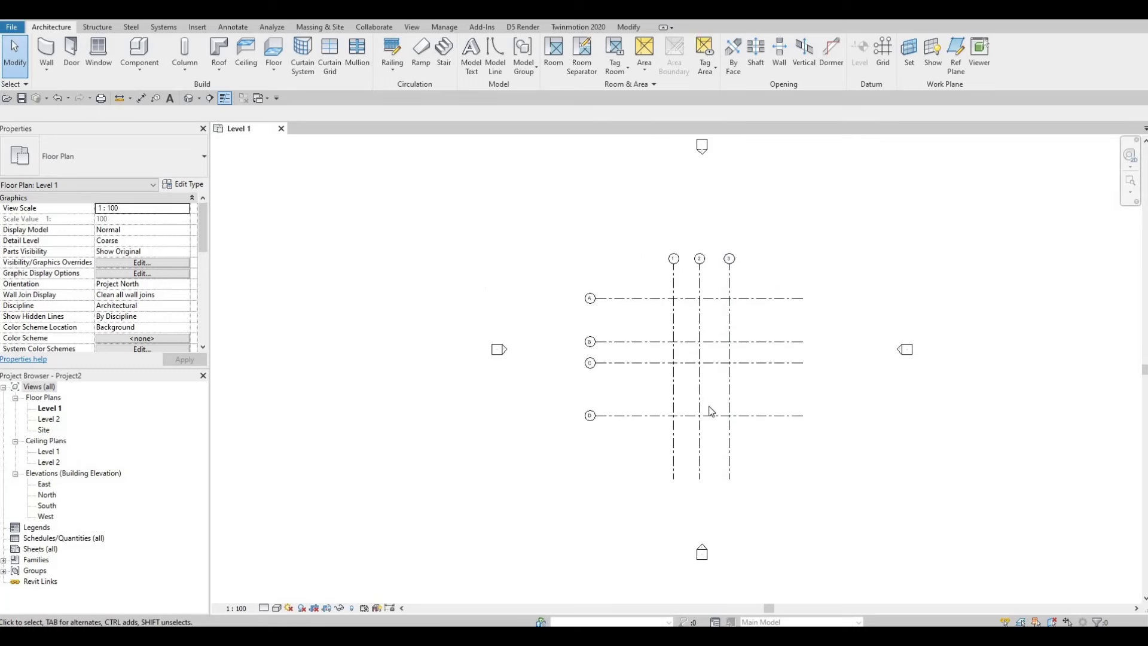
left_click(720, 342)
scroll(696, 431, "up", 2)
left_click(725, 411)
left_click(721, 447)
scroll(705, 407, "up", 1)
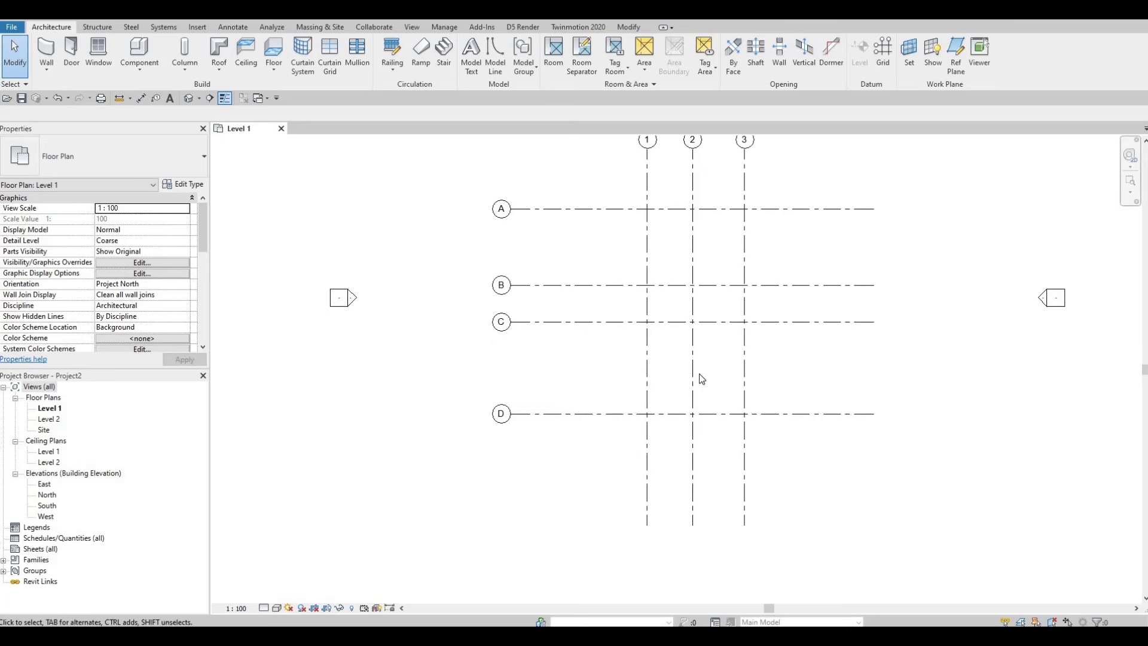
scroll(693, 367, "down", 1)
scroll(681, 335, "down", 1)
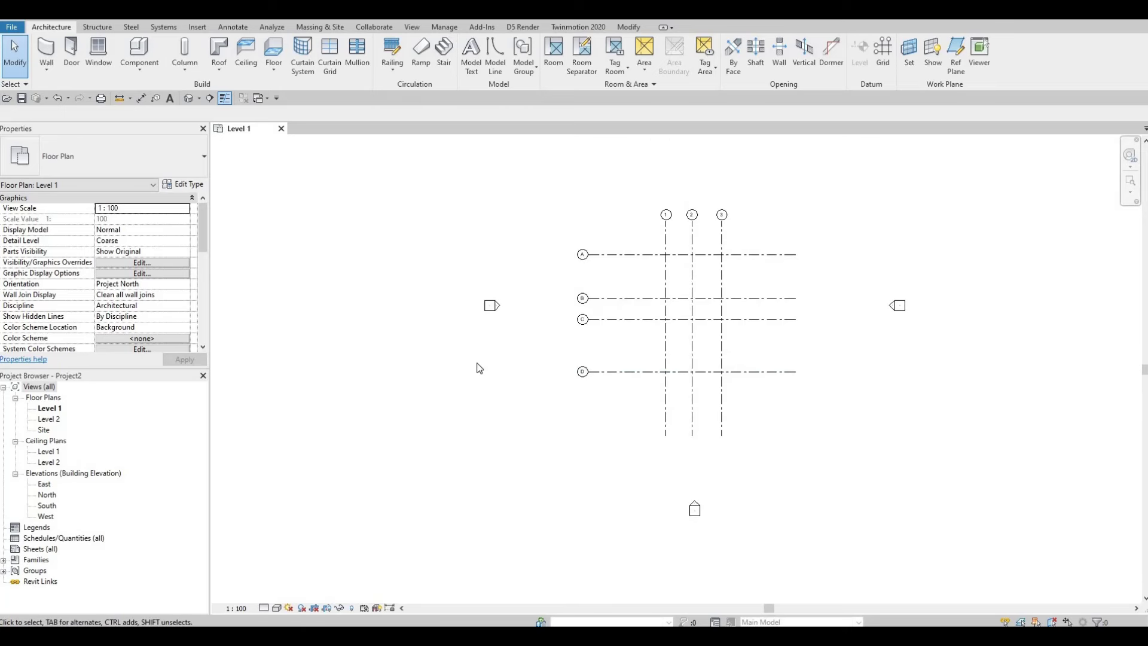
middle_click_drag(477, 366, 479, 404)
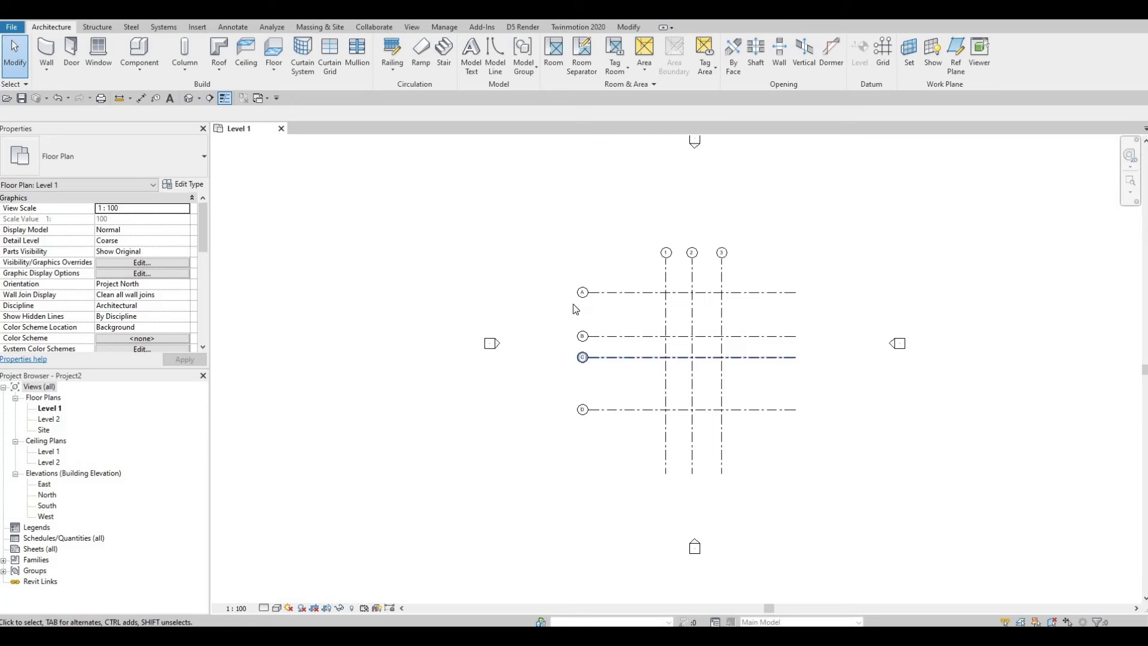
left_click(666, 382)
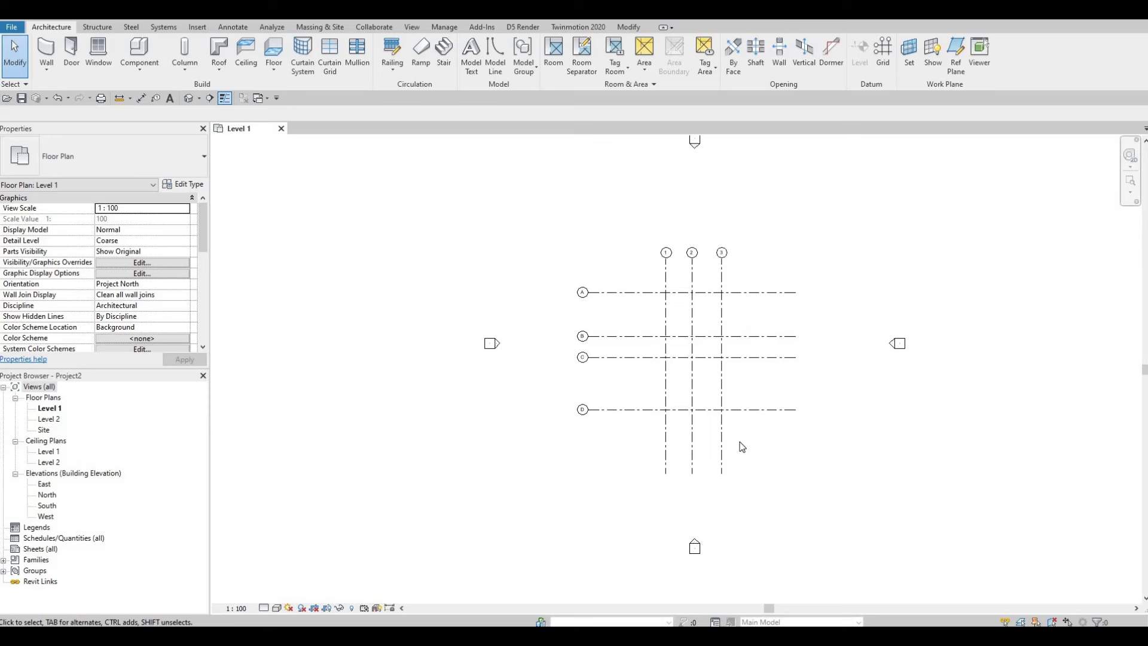
scroll(741, 446, "up", 2)
scroll(770, 290, "up", 2)
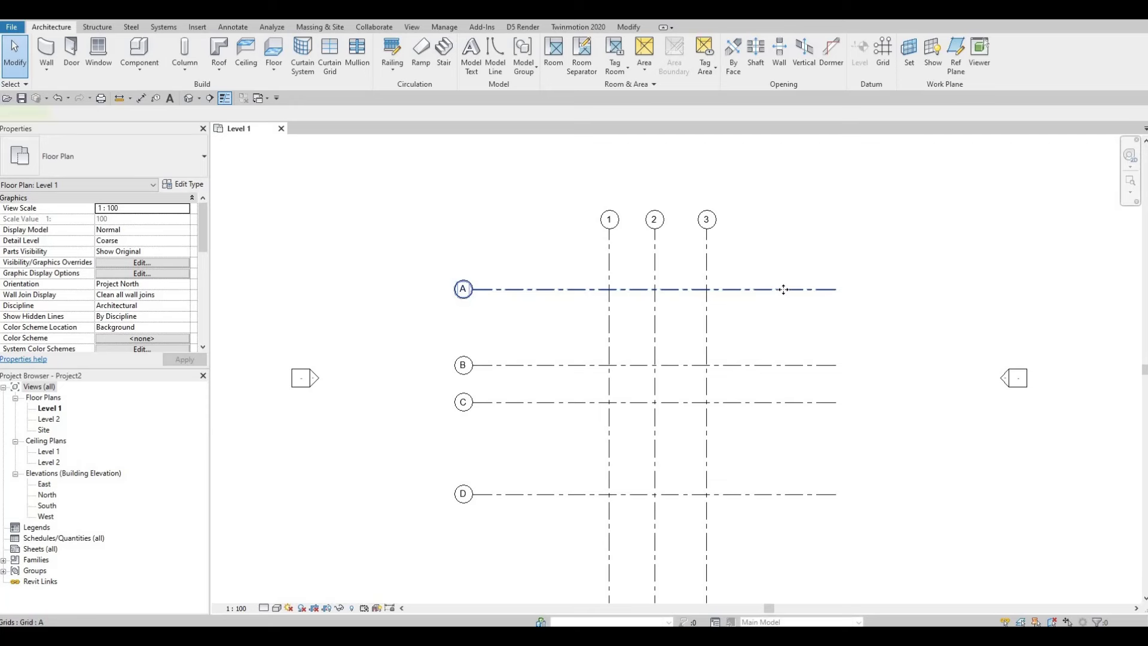
Step: Trim grids A–D at both ends to just past the outer vertical grids
left_click(783, 290)
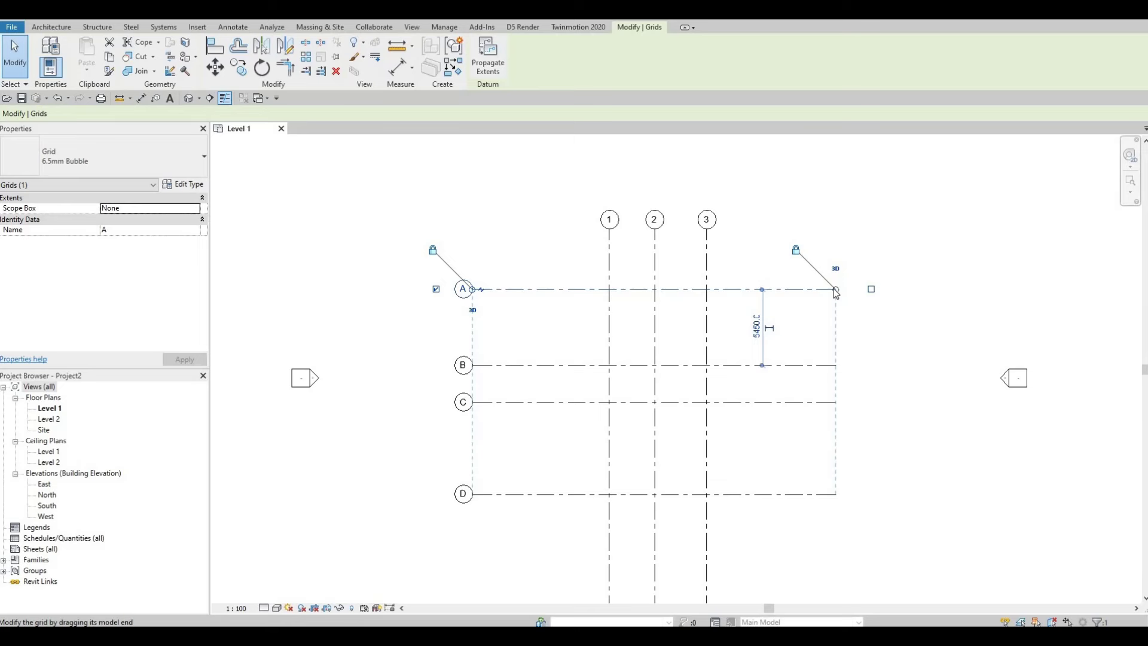
left_click_drag(836, 292, 792, 289)
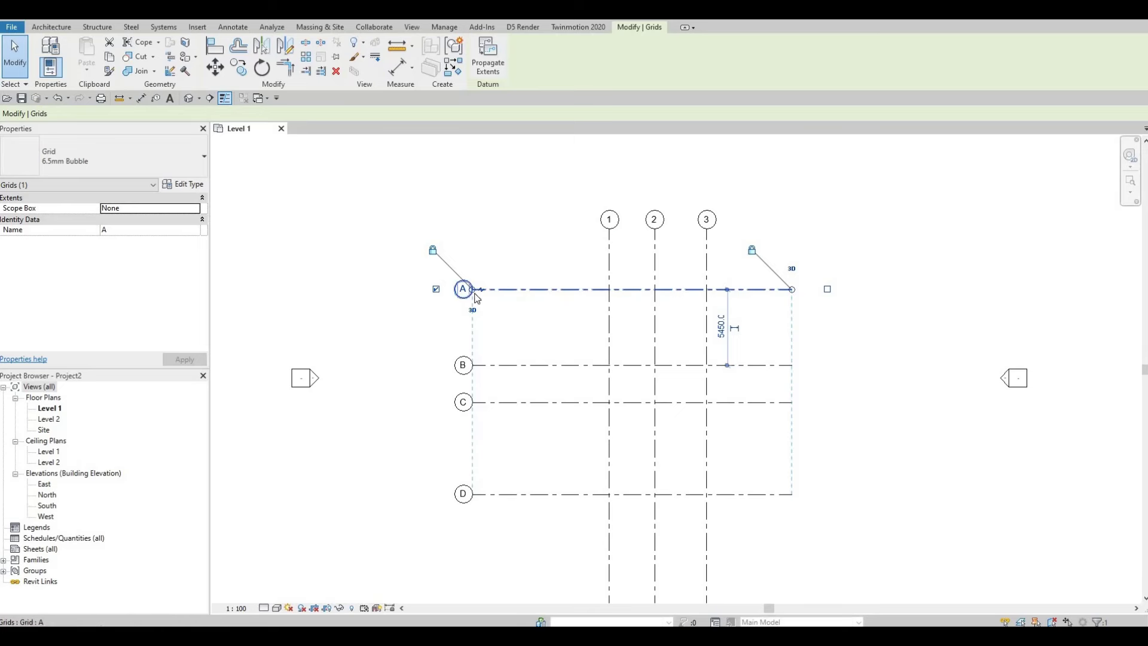
left_click_drag(477, 298, 506, 293)
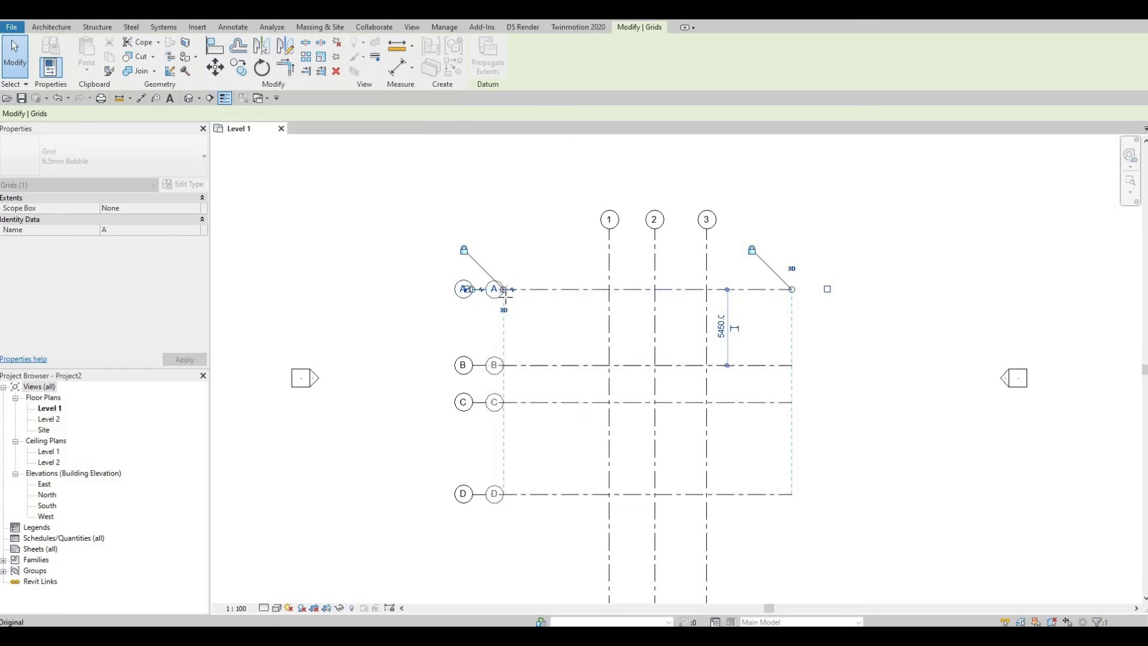
left_click_drag(506, 293, 506, 291)
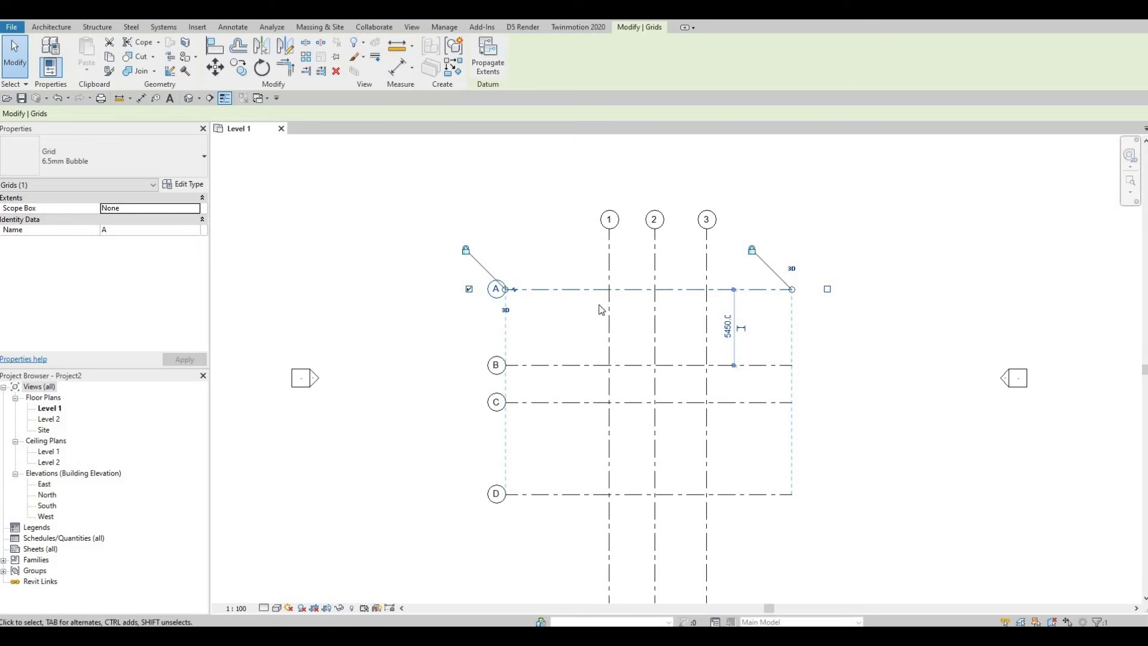
Step: Shorten grids 1–3 at top and bottom to just past grids A and D
left_click(609, 252)
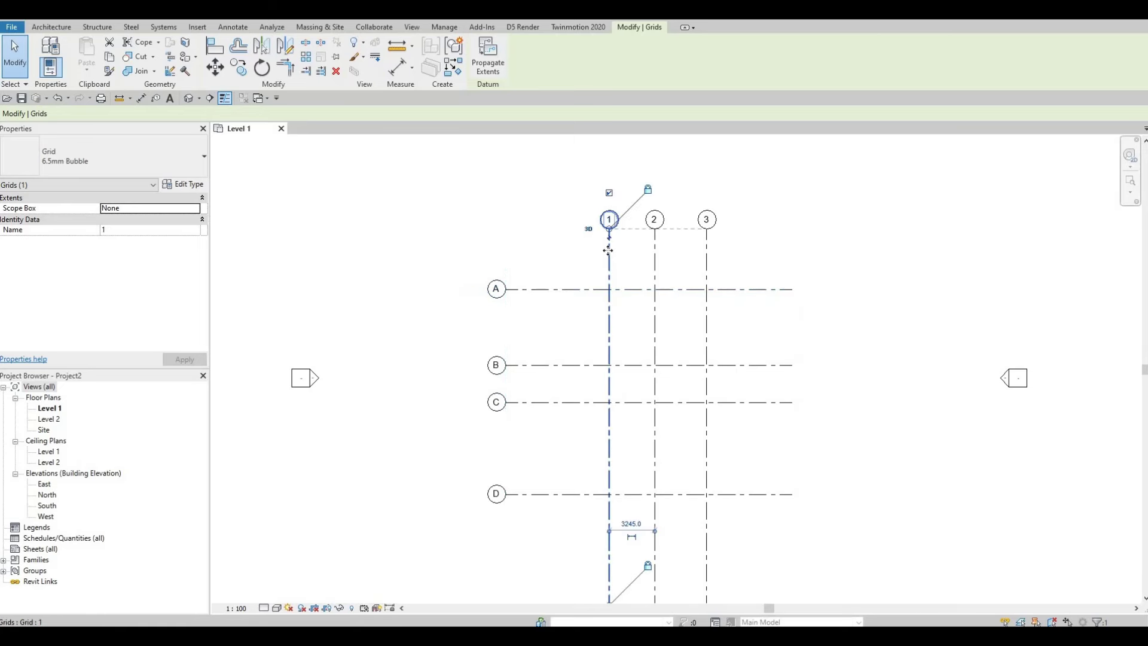
left_click_drag(610, 234, 609, 183)
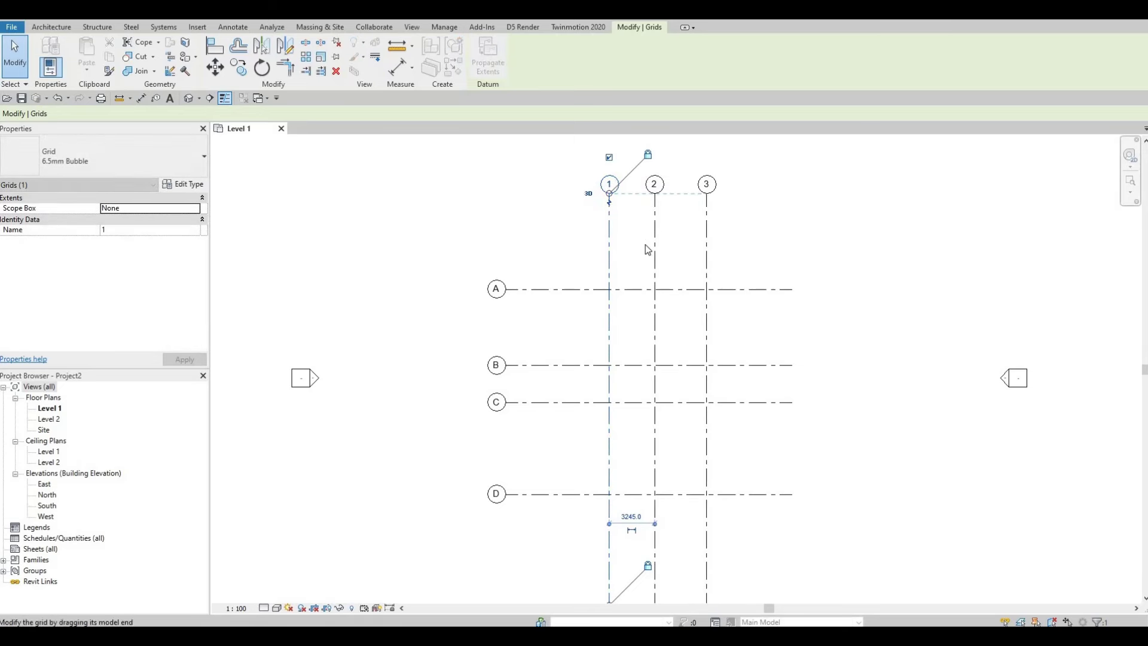
middle_click_drag(688, 301, 681, 187)
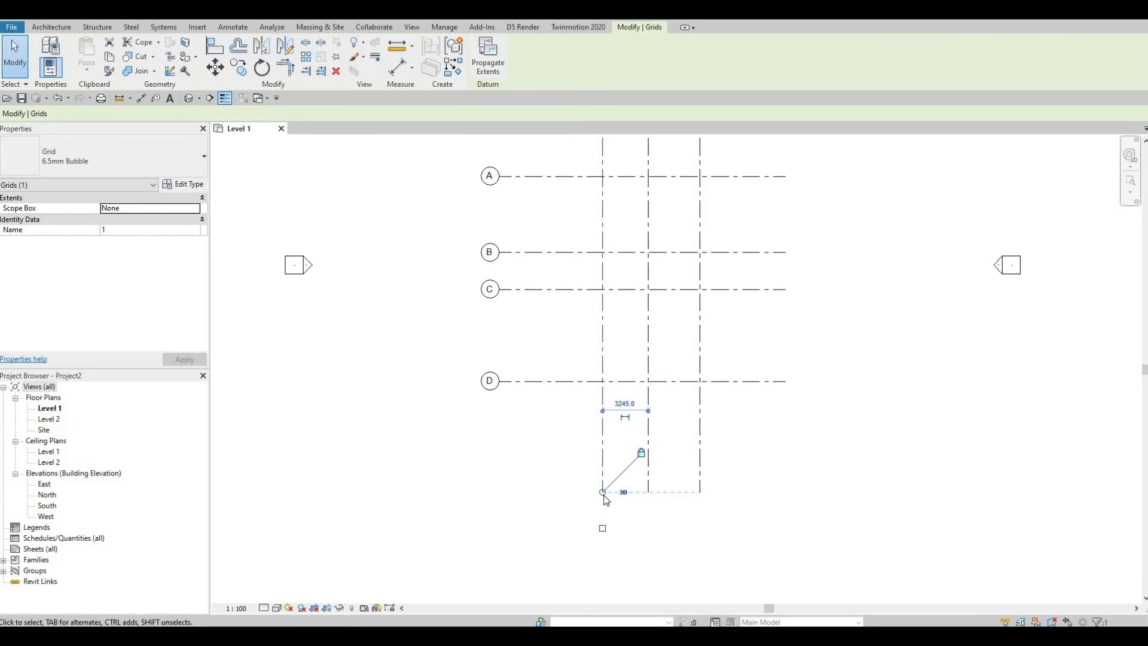
left_click_drag(605, 494, 603, 436)
middle_click_drag(742, 184, 769, 294)
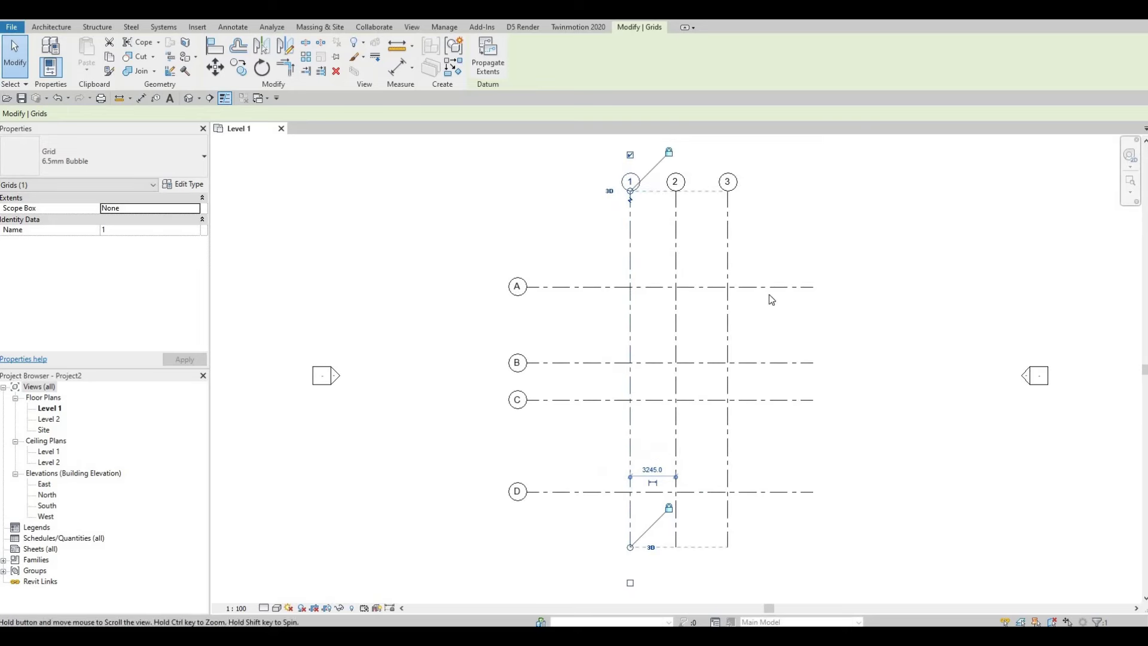
Step: Pull grid A's right end in a little further and recentre the view
left_click(817, 289)
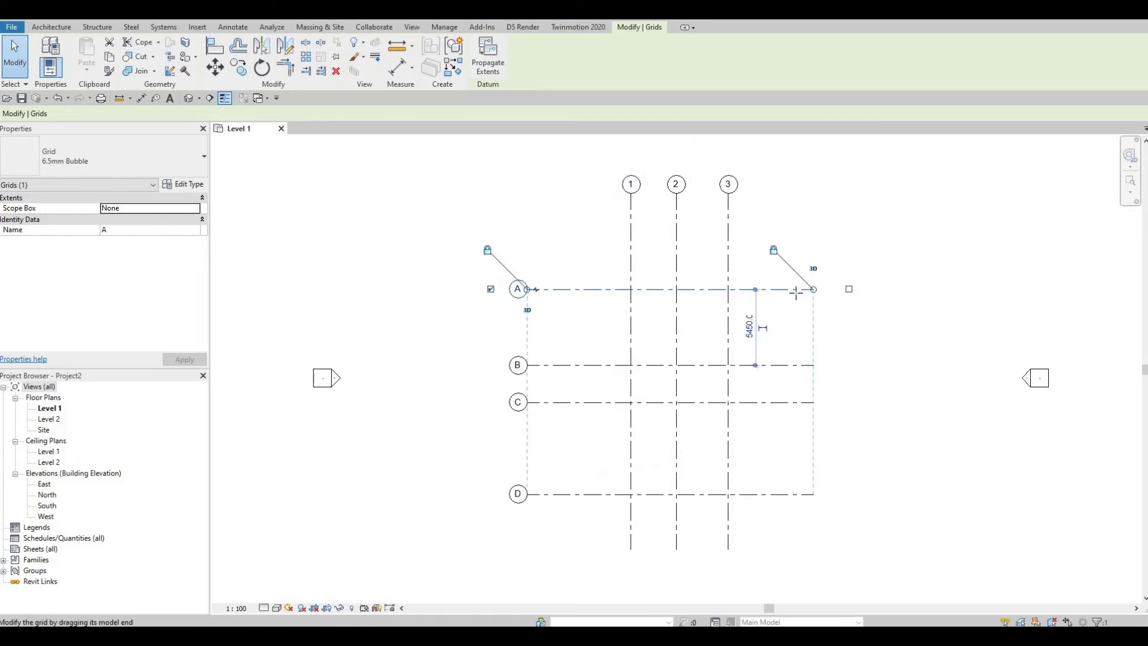
left_click_drag(796, 292, 766, 292)
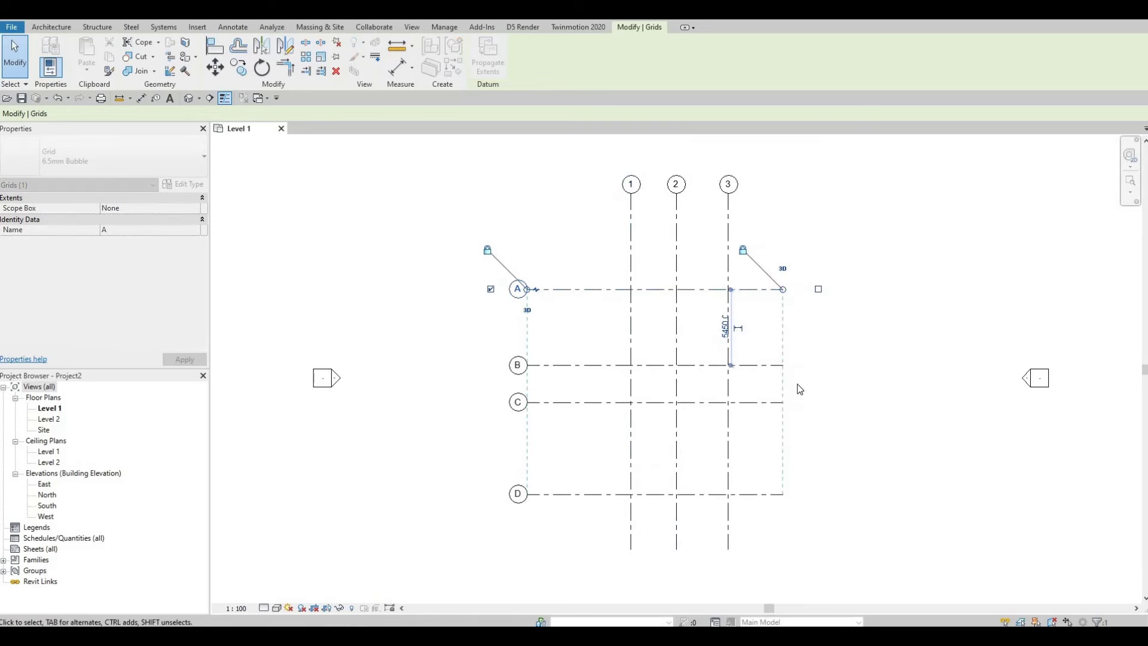
middle_click_drag(784, 432, 752, 386)
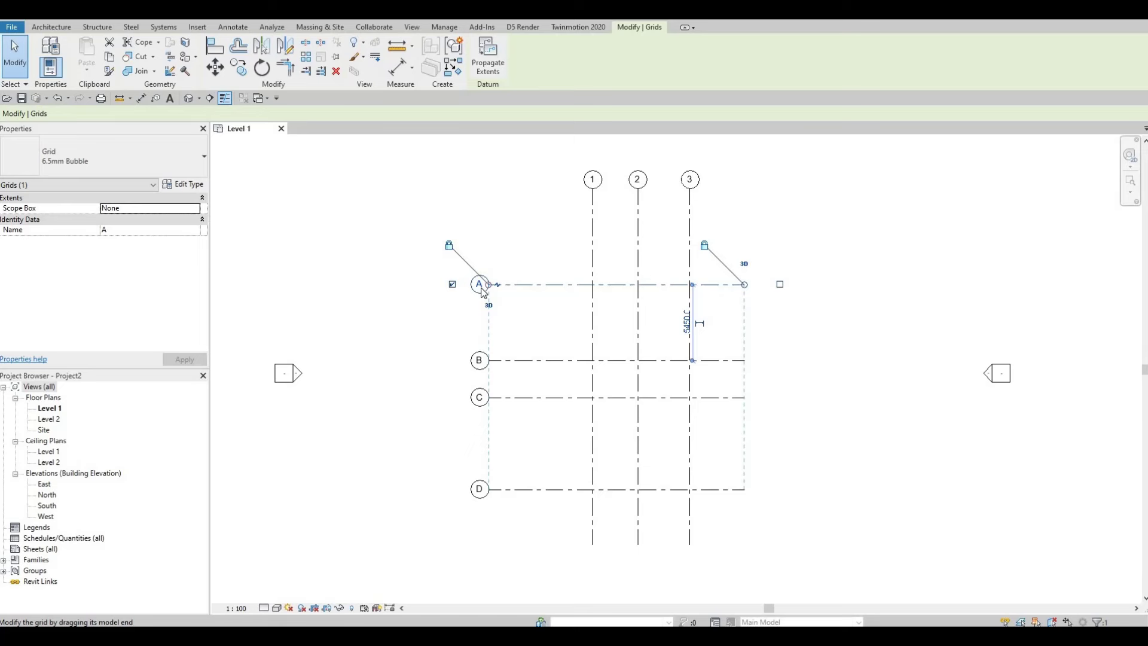
Step: Try right-end bubbles on grids A and B, then hide grid B's right bubble again
left_click(779, 284)
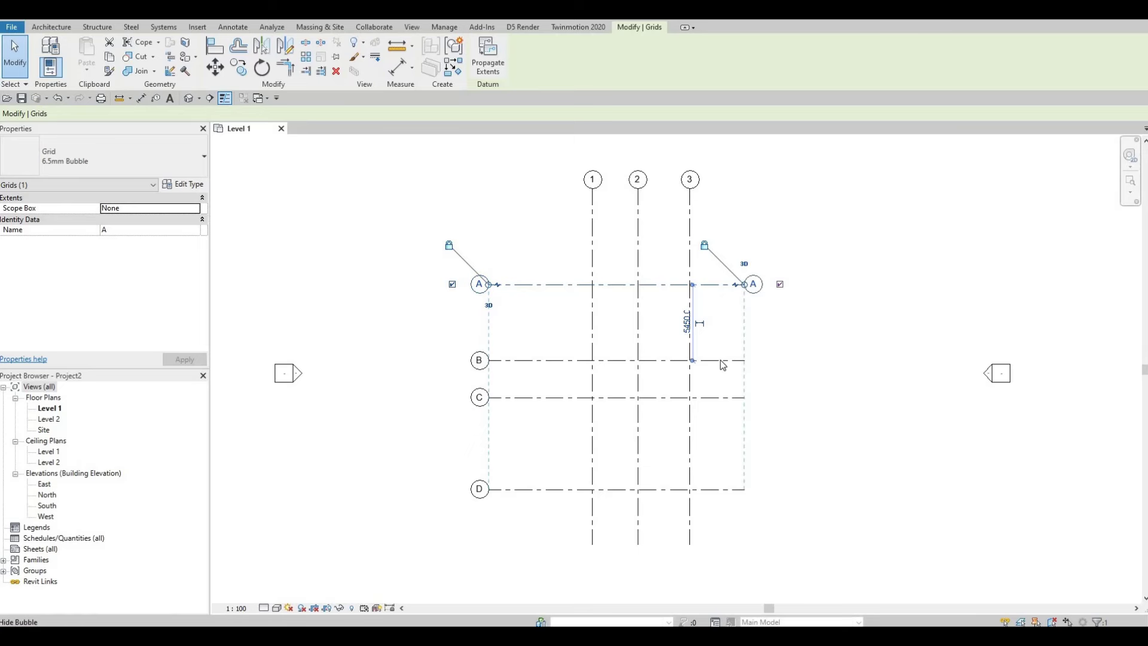
left_click(780, 361)
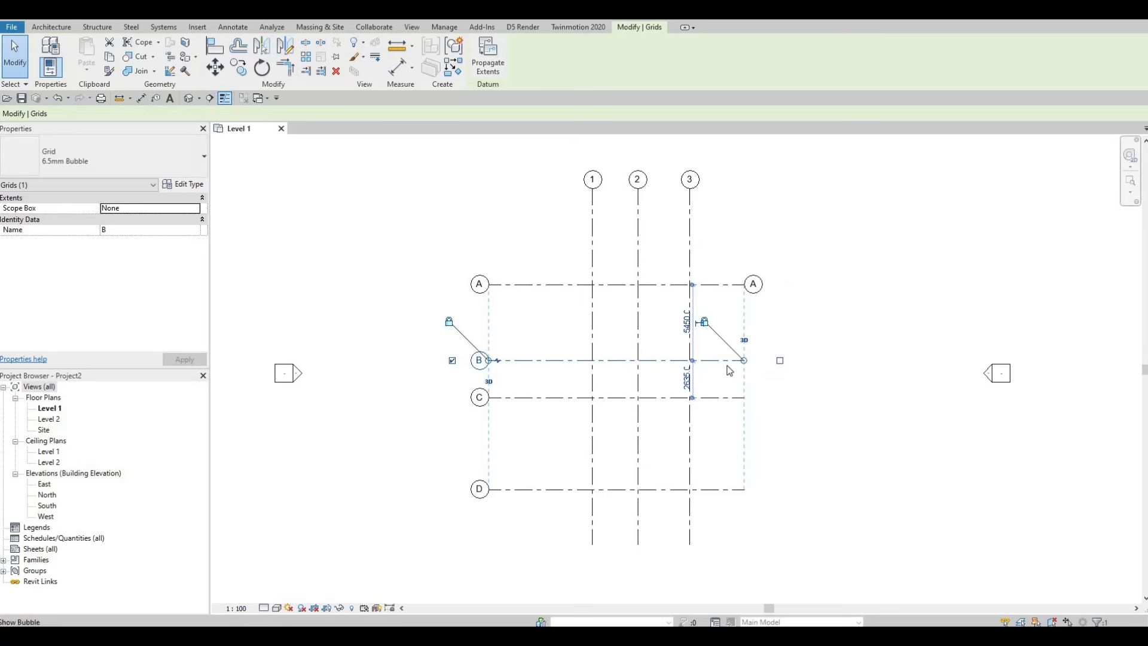
left_click(780, 360)
left_click(780, 361)
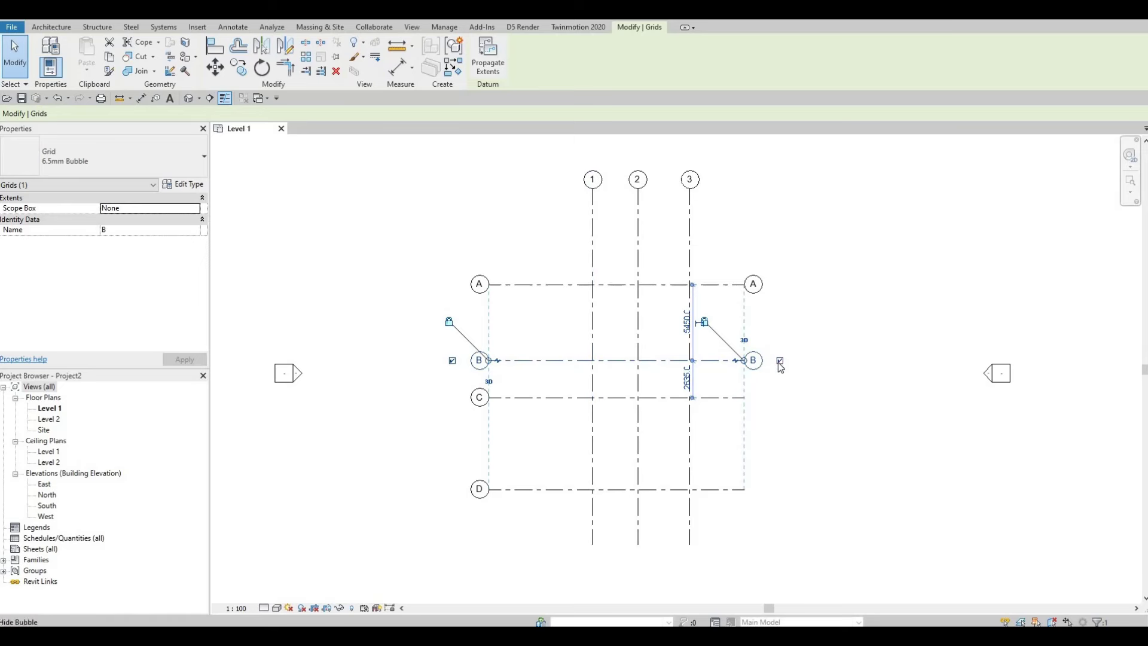
left_click(783, 289)
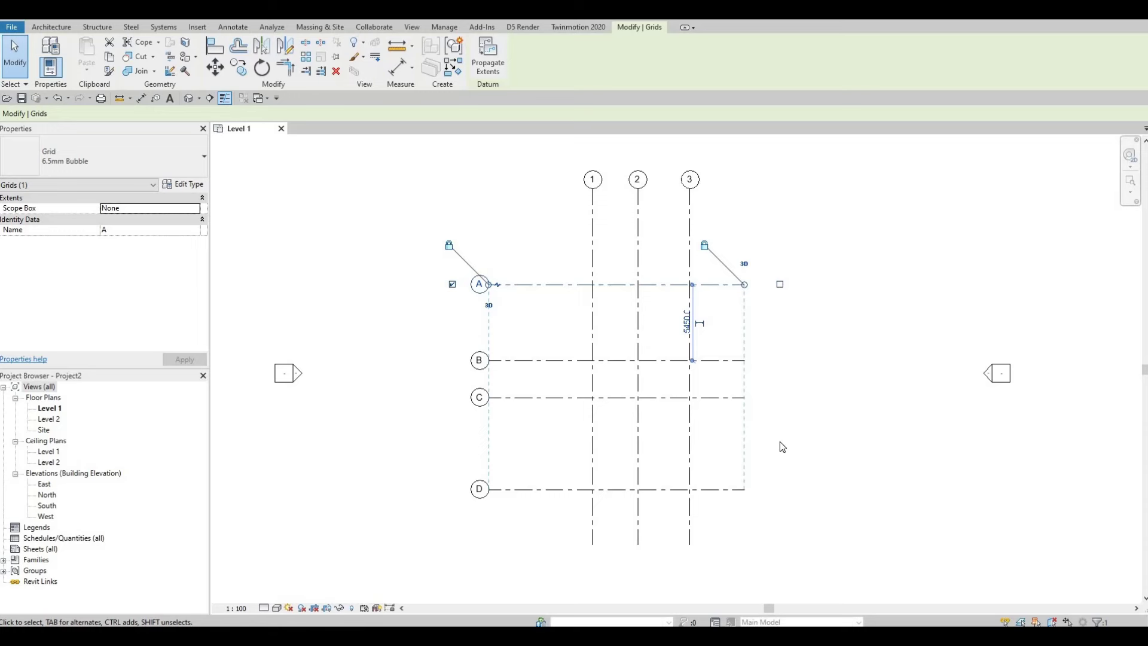
Step: Pan and zoom the Level 1 plan so the grid 1–3 bubbles and whole grid show larger
middle_click_drag(623, 336, 749, 456)
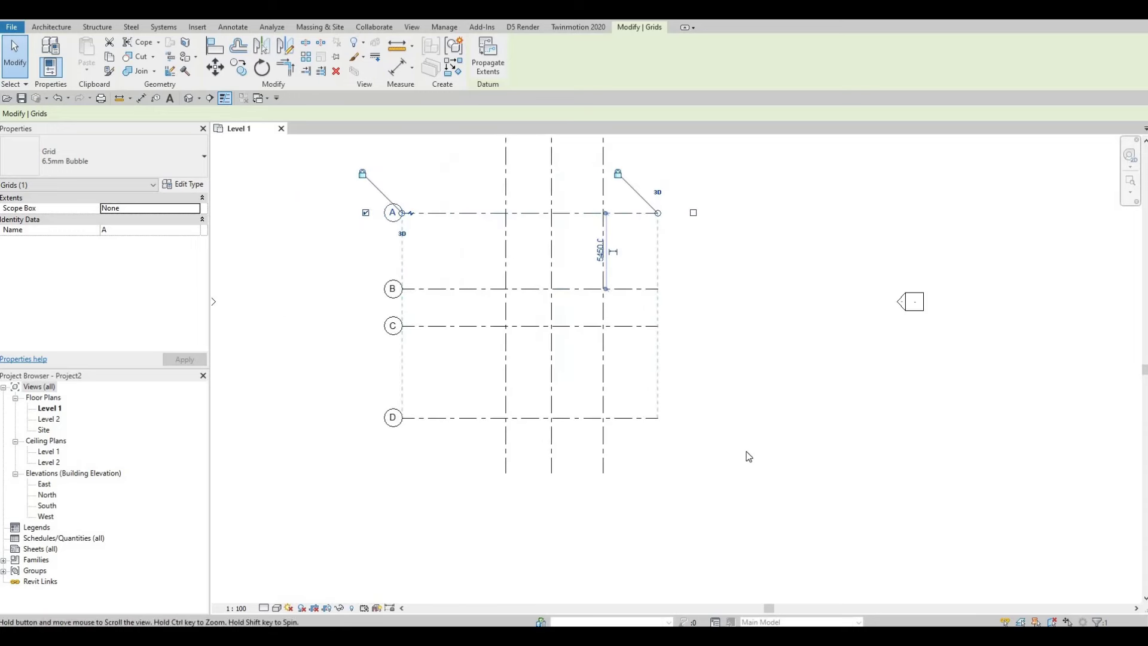
middle_click_drag(577, 435, 622, 536)
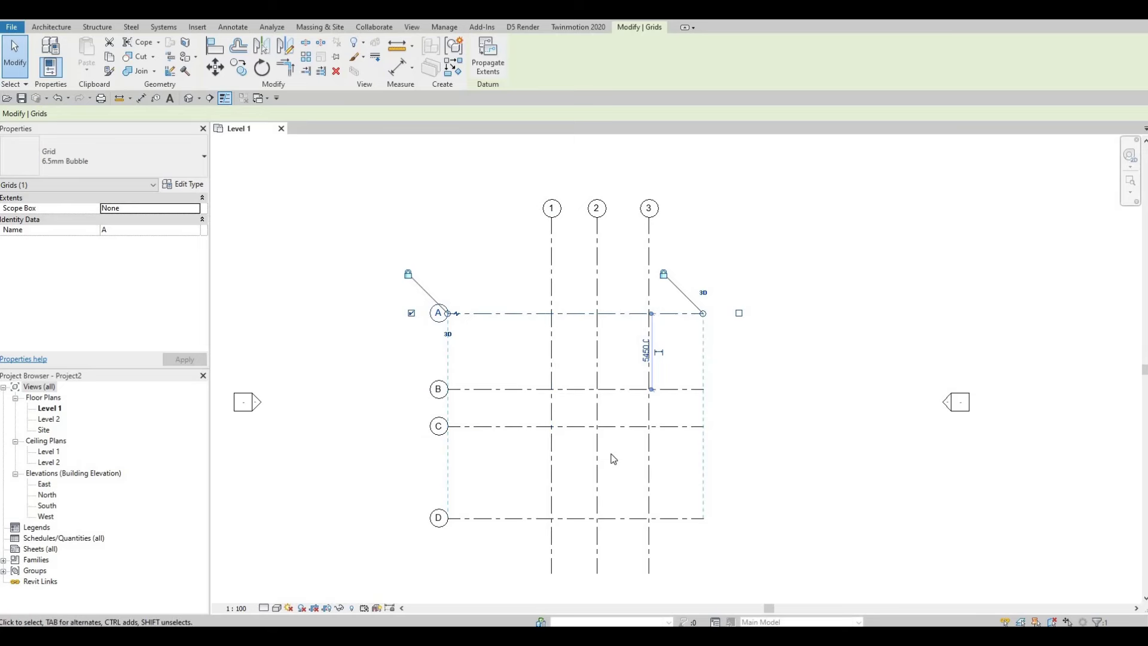
scroll(538, 428, "up", 1)
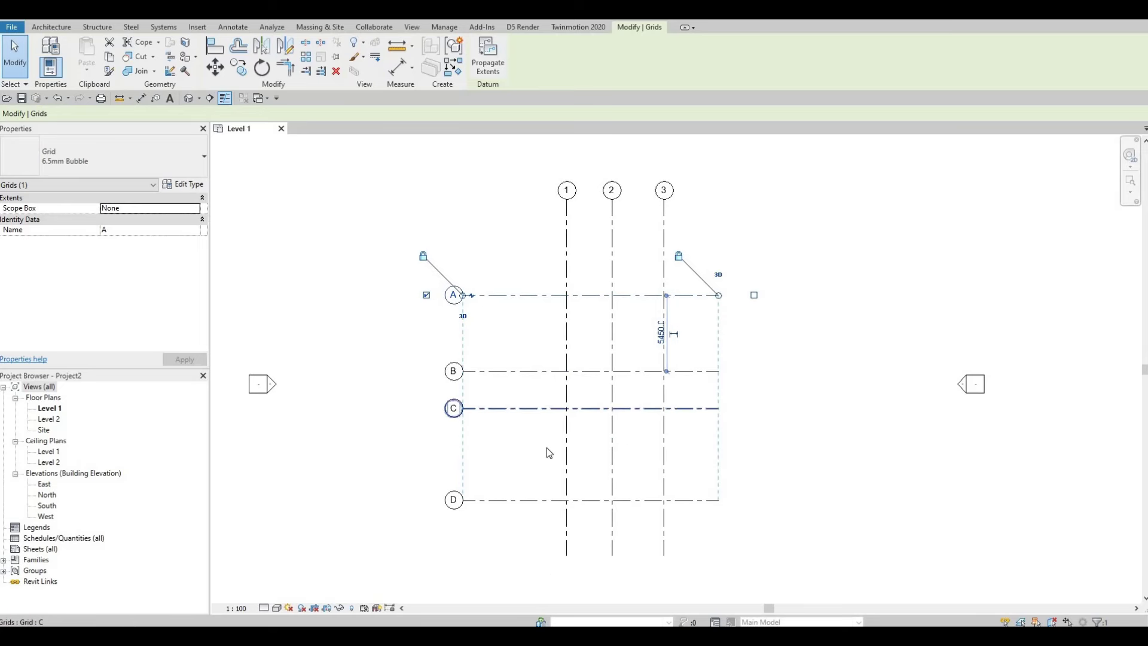
scroll(568, 449, "up", 1)
scroll(598, 464, "up", 1)
scroll(634, 461, "up", 1)
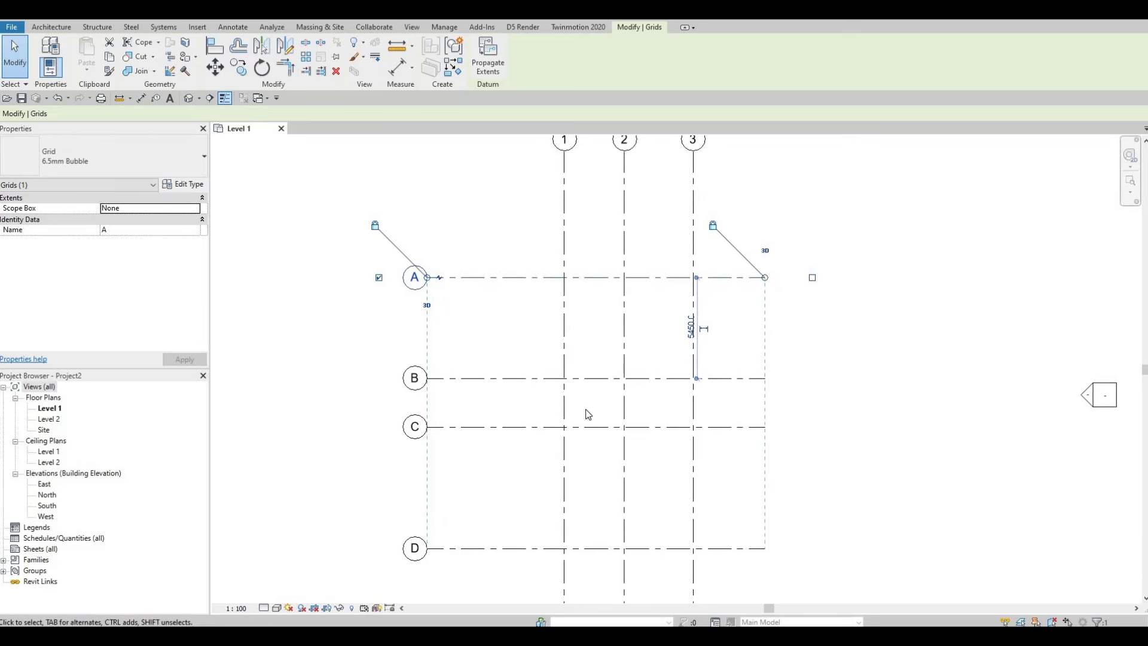
scroll(586, 410, "up", 1)
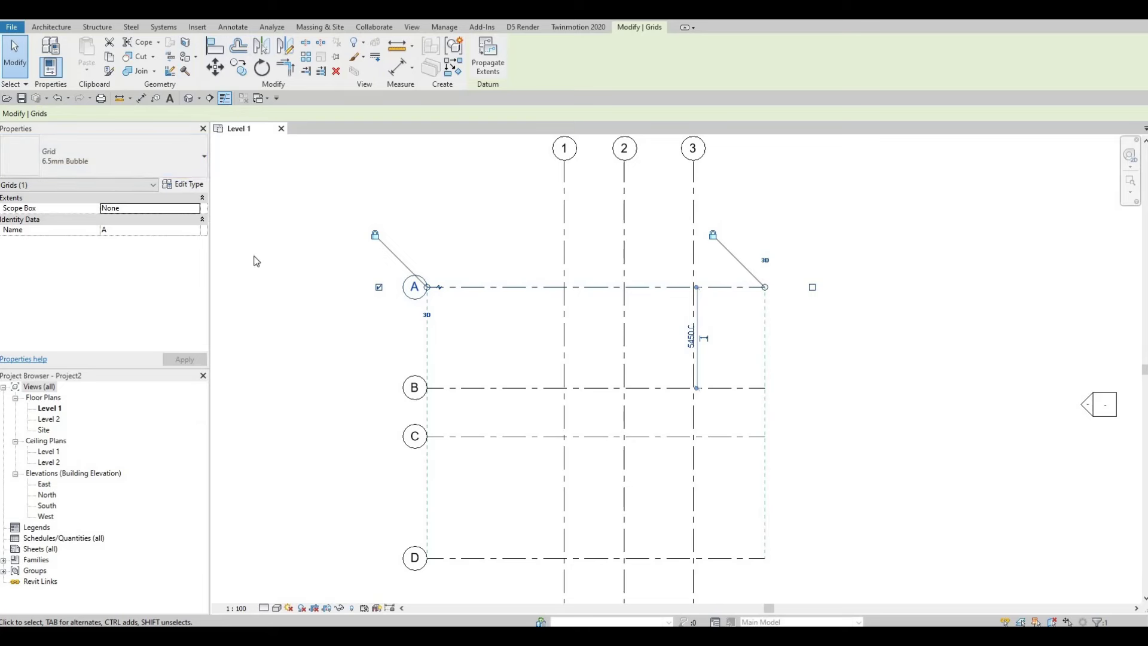
Step: Dimension grids 1–3 with a 3245 / 3727 string and a 6972 overall dimension
left_click(142, 99)
scroll(657, 189, "up", 2)
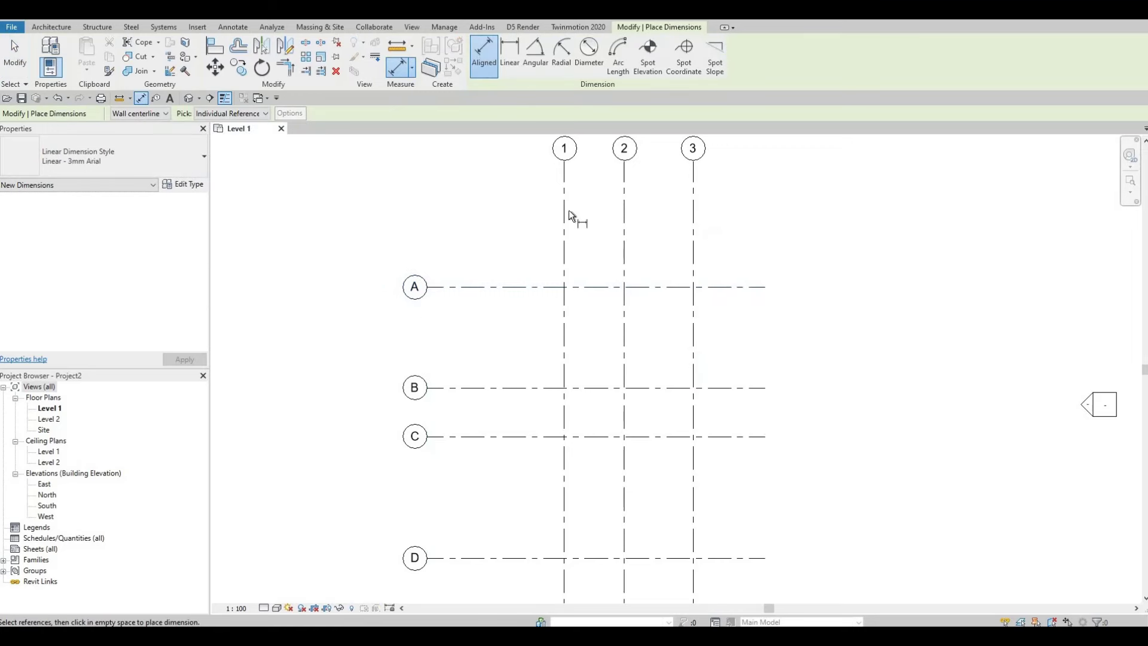
left_click(612, 218)
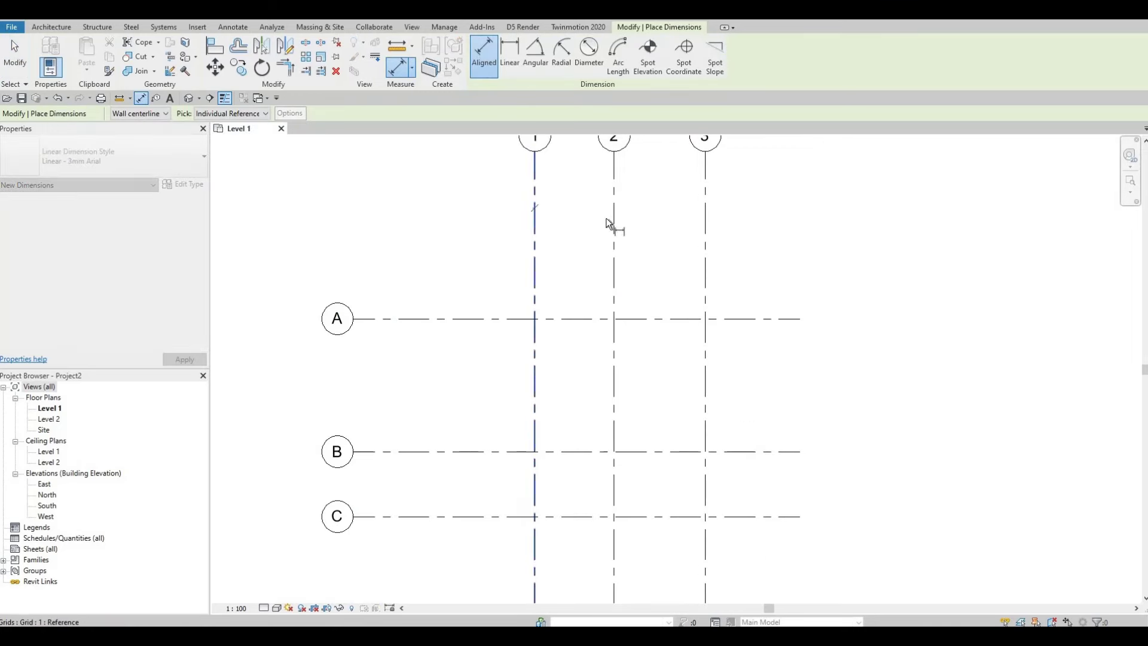
left_click(612, 220)
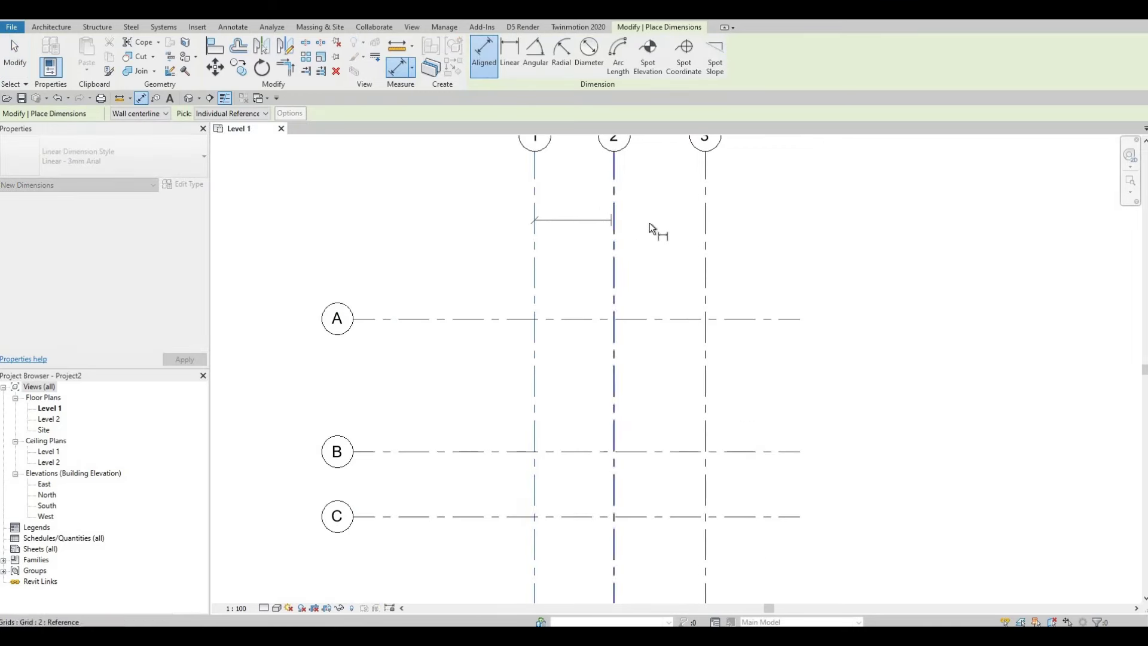
left_click(706, 240)
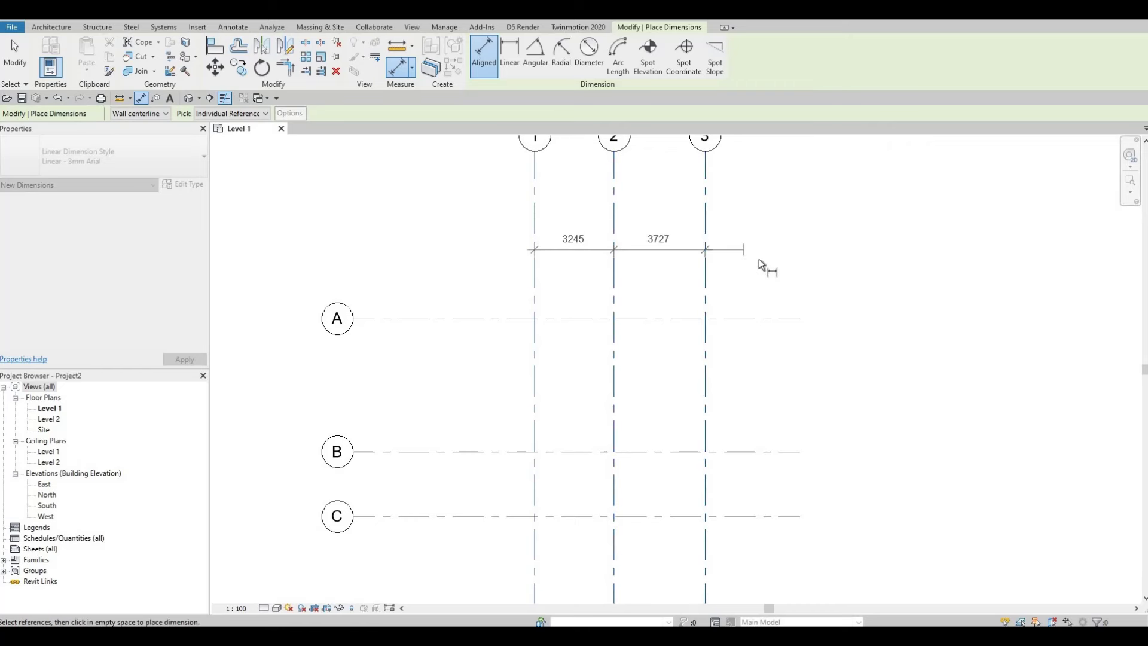
left_click(759, 260)
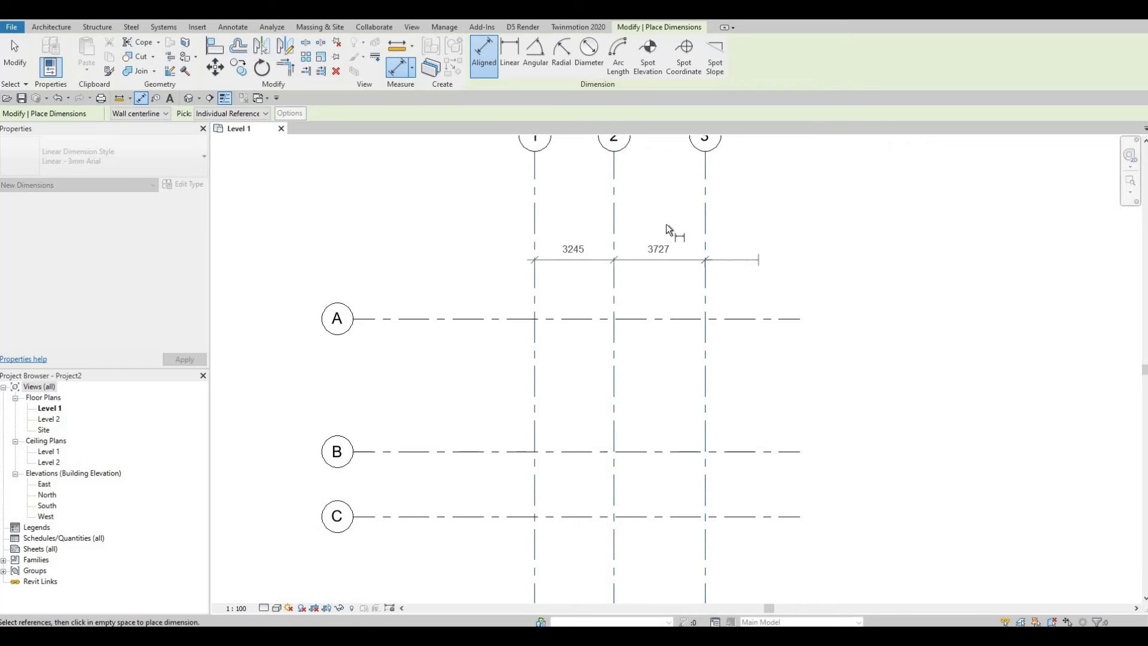
left_click(534, 195)
left_click(705, 206)
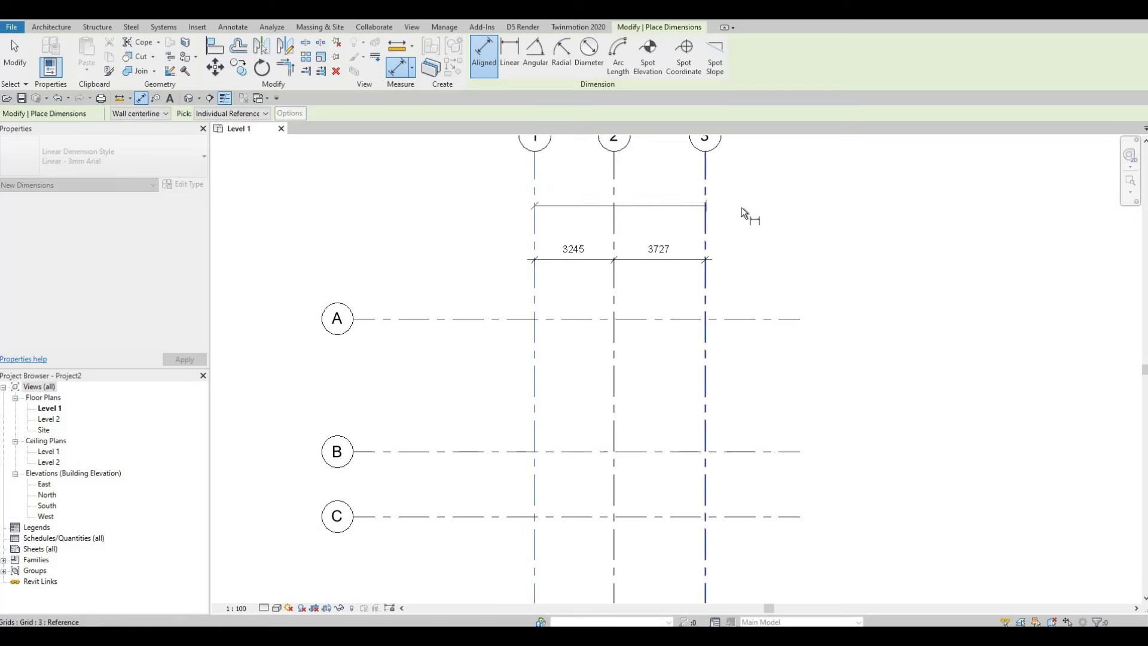
left_click(345, 245)
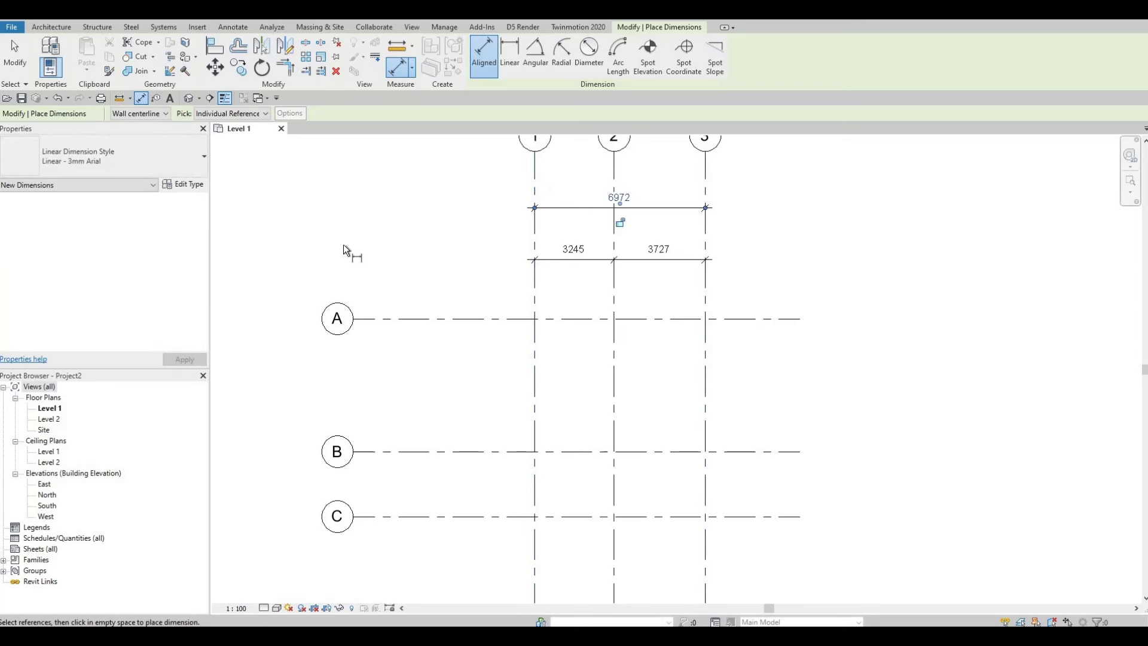
Step: Place a chained dimension across grids A, B, C and D (5450 / 2635 / 6572)
middle_click_drag(518, 174, 590, 222)
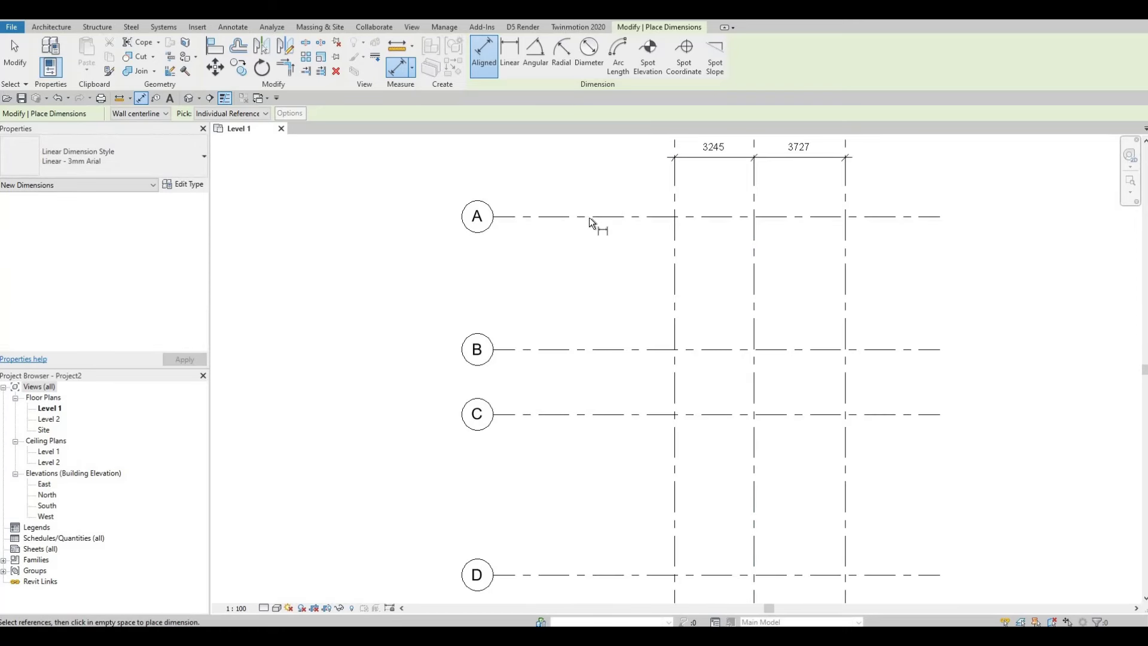
left_click(590, 216)
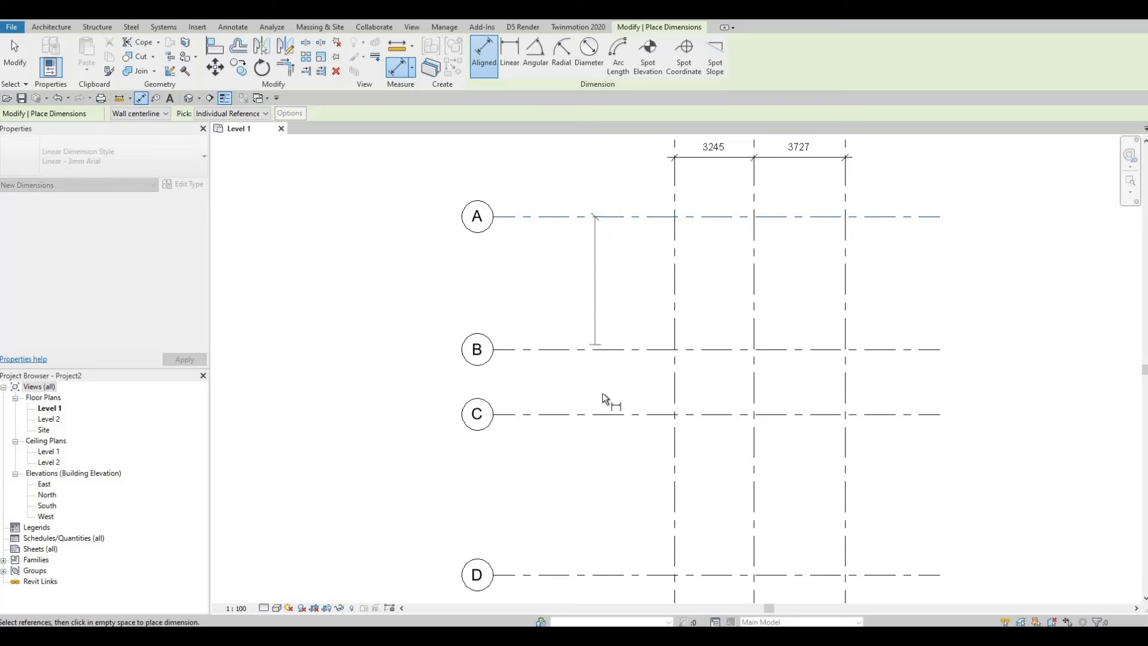
left_click(604, 349)
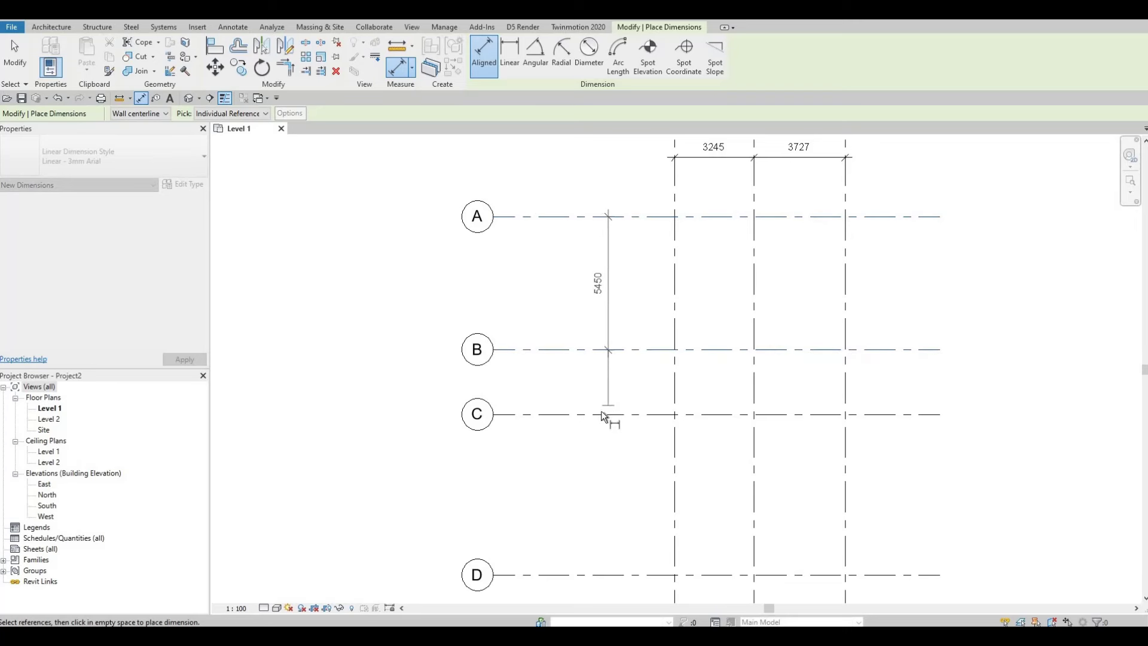
left_click(603, 414)
middle_click_drag(619, 467, 603, 366)
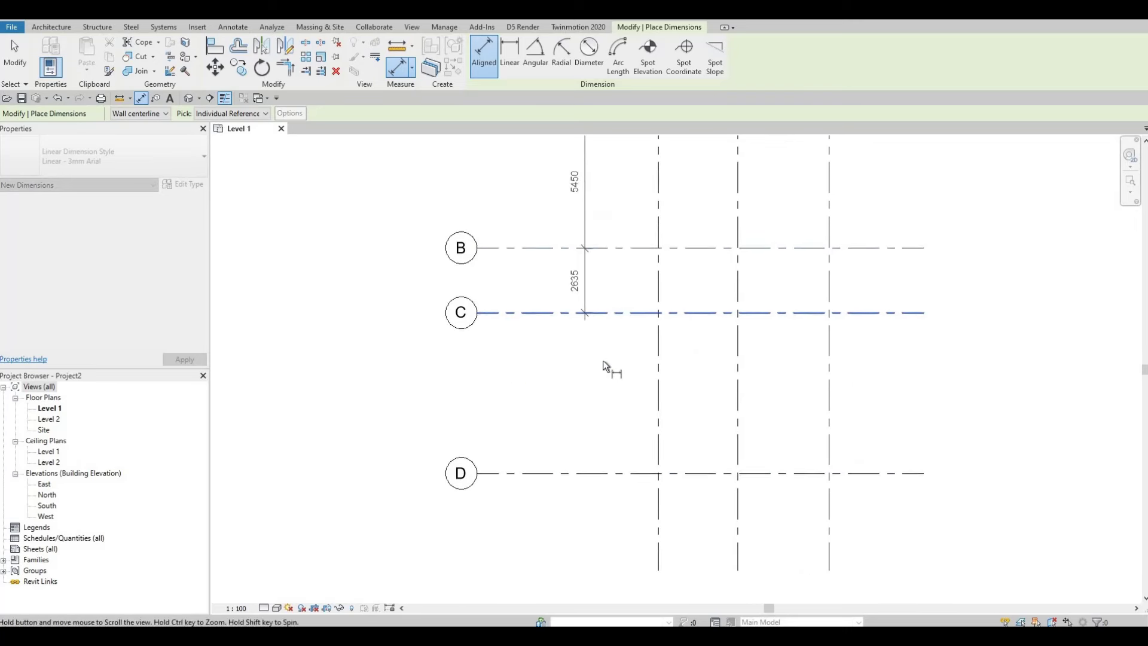
middle_click_drag(575, 493, 573, 440)
left_click(579, 422)
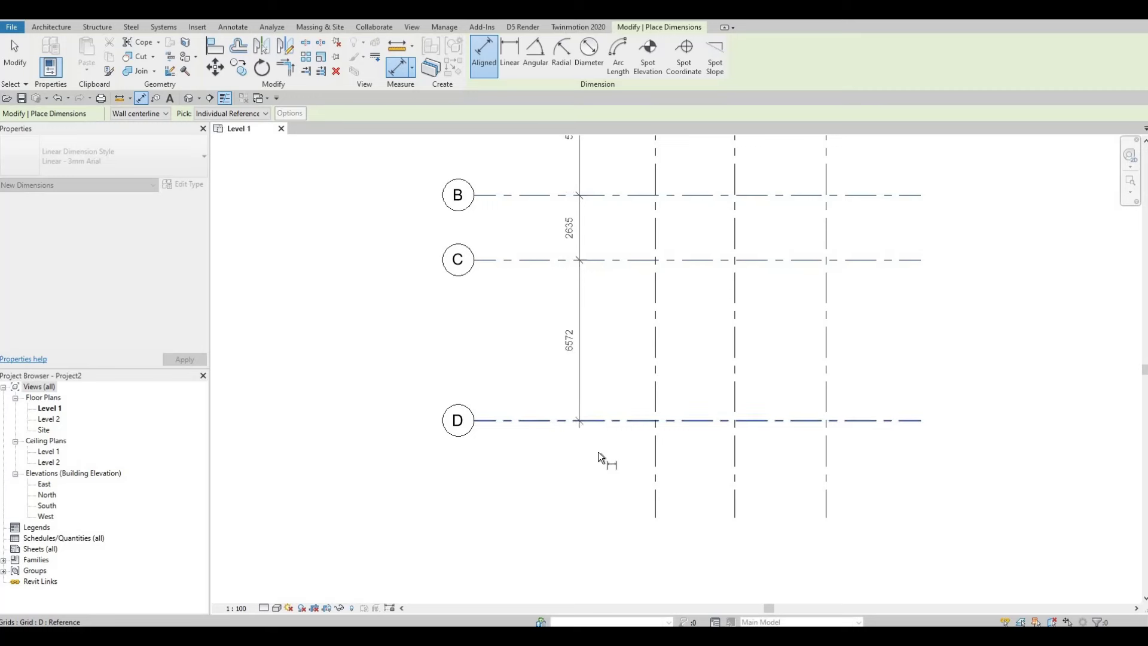
left_click(599, 451)
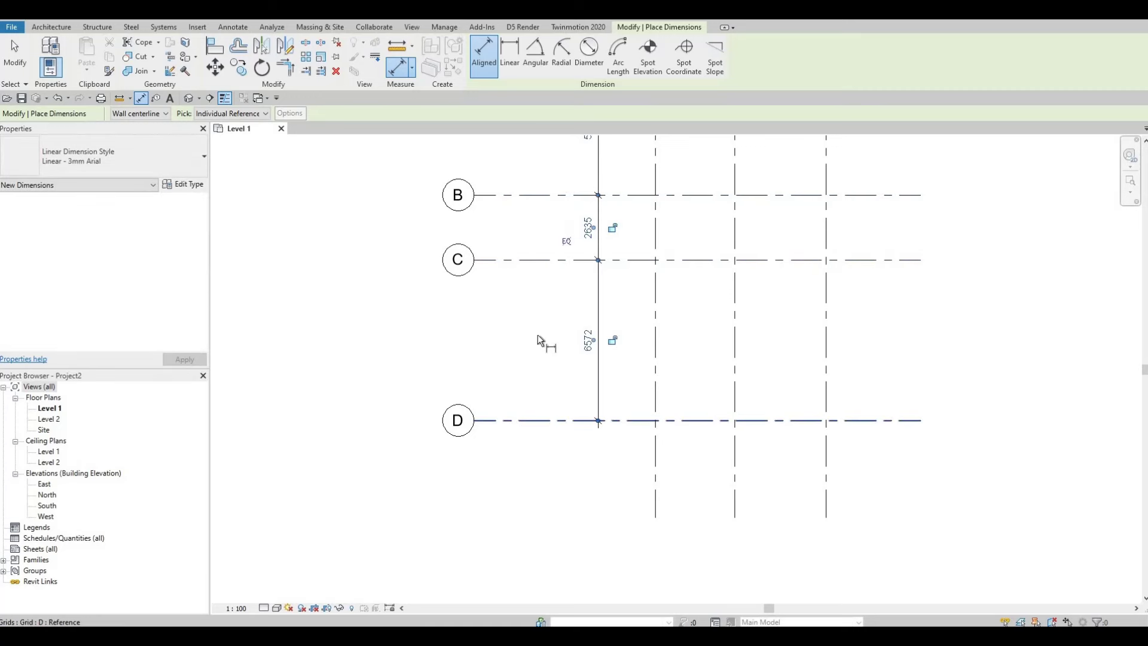
Step: Add the overall 14657 dimension from grid A to grid D and end dimensioning
scroll(541, 350, "up", 4, "ctrl")
scroll(544, 328, "up", 1, "ctrl")
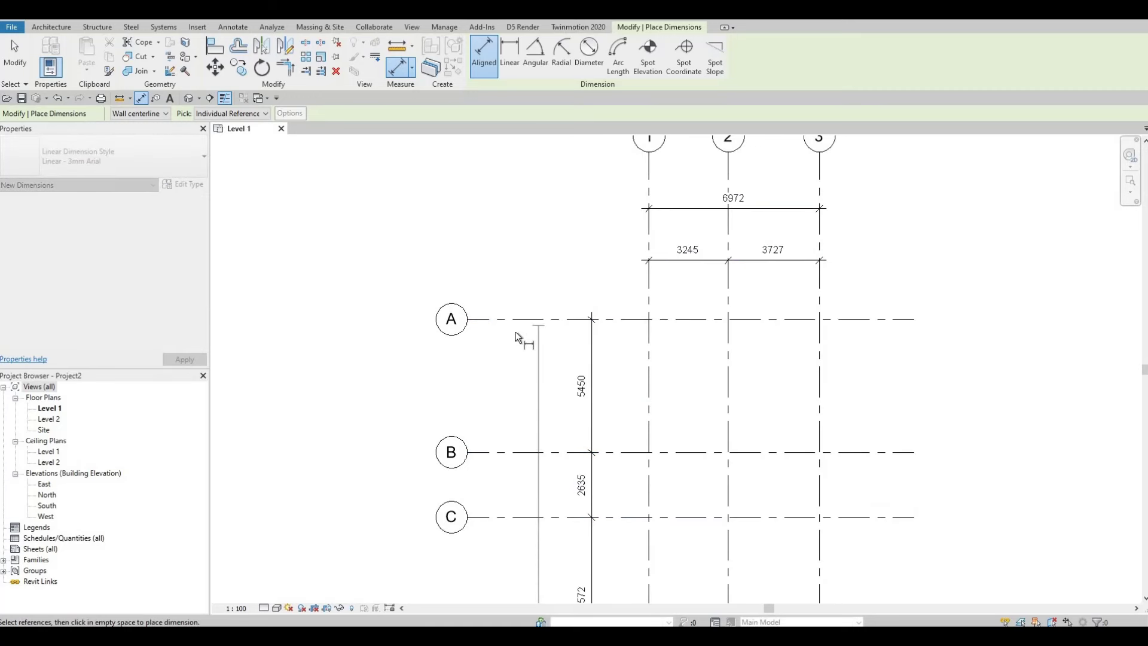
left_click(525, 338)
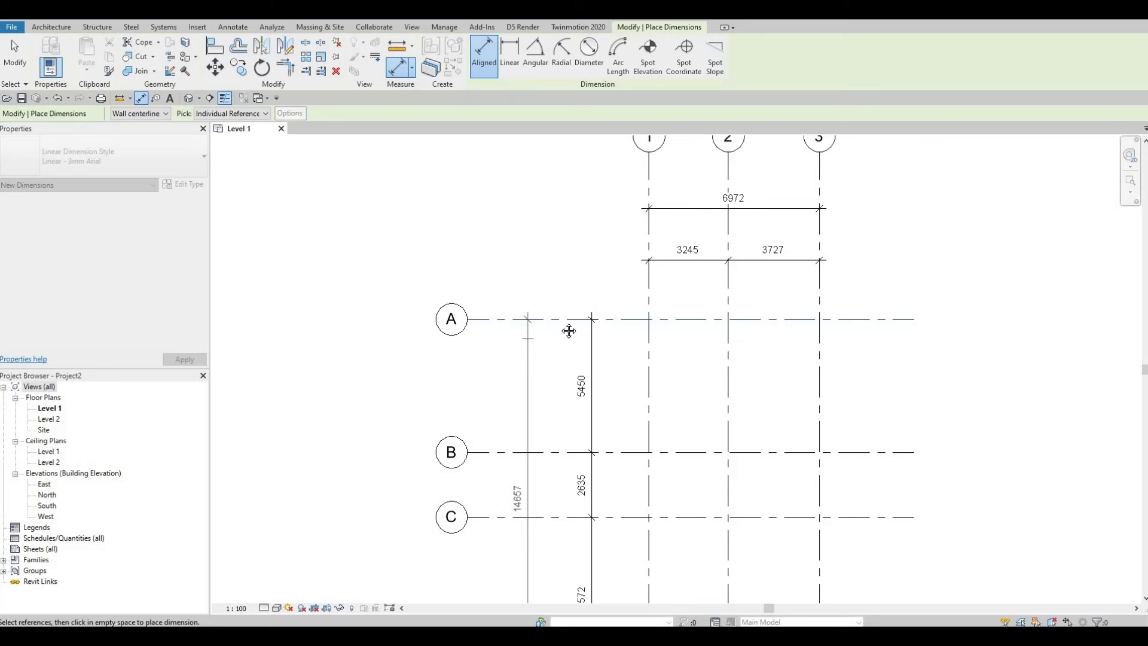
left_click(569, 331)
scroll(578, 402, "down", 1)
middle_click_drag(577, 402, 549, 373)
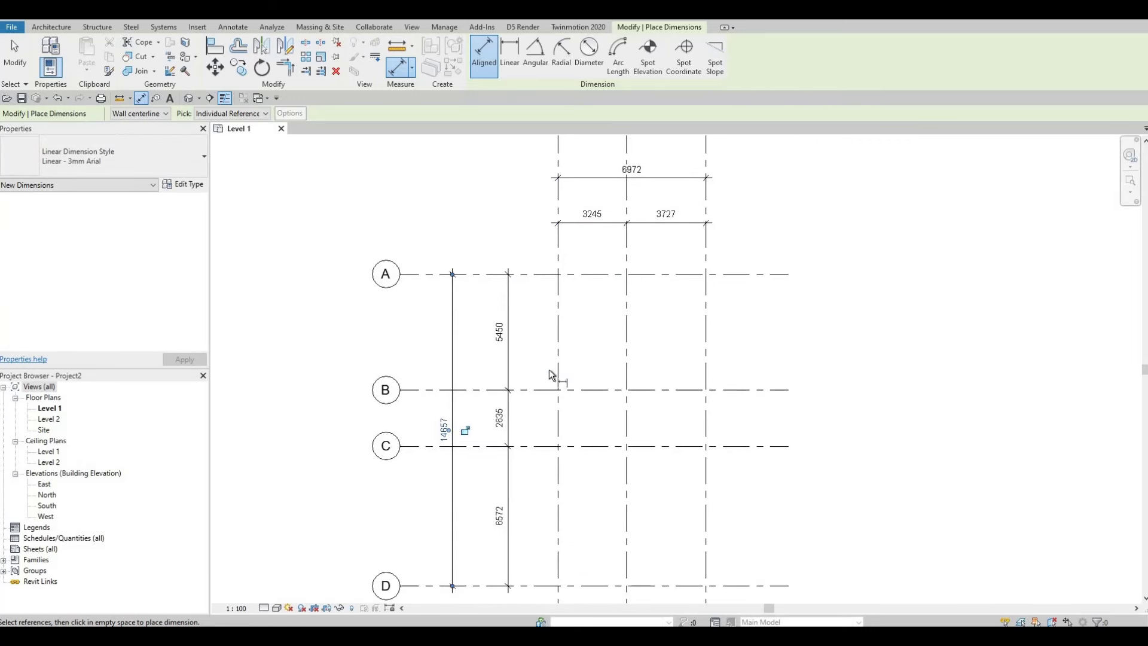
key("Escape")
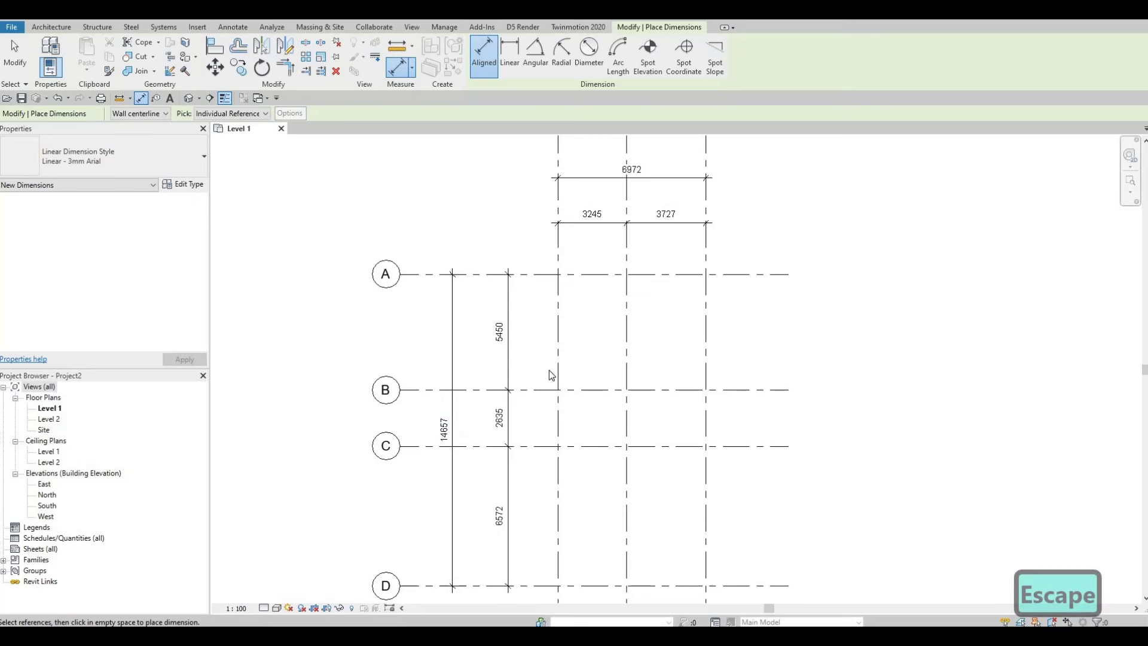
key("Escape")
Step: Start a wall using Basic Wall: Exterior - Block on Mtl. Stud and open its type properties
scroll(626, 395, "down", 2)
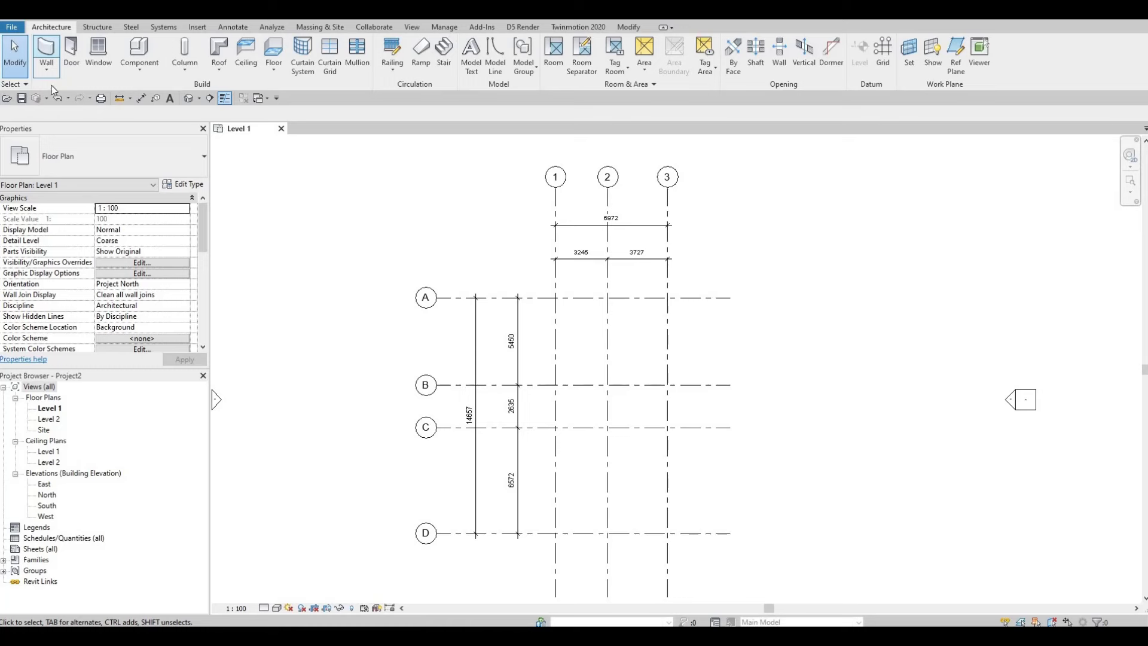
left_click(47, 48)
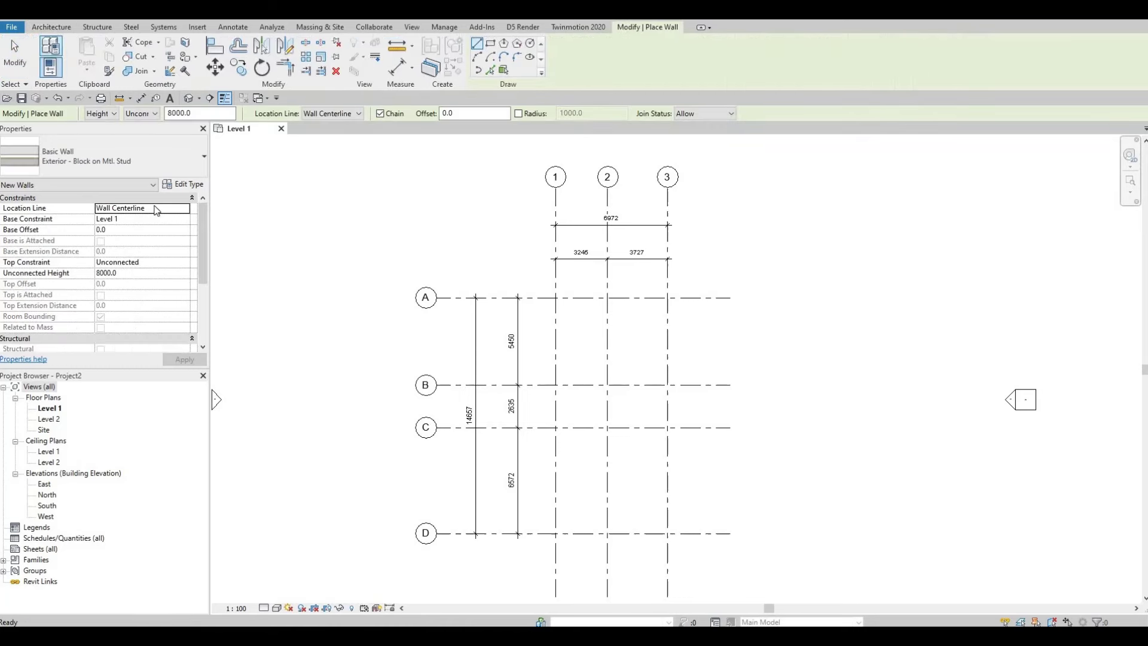
left_click(147, 161)
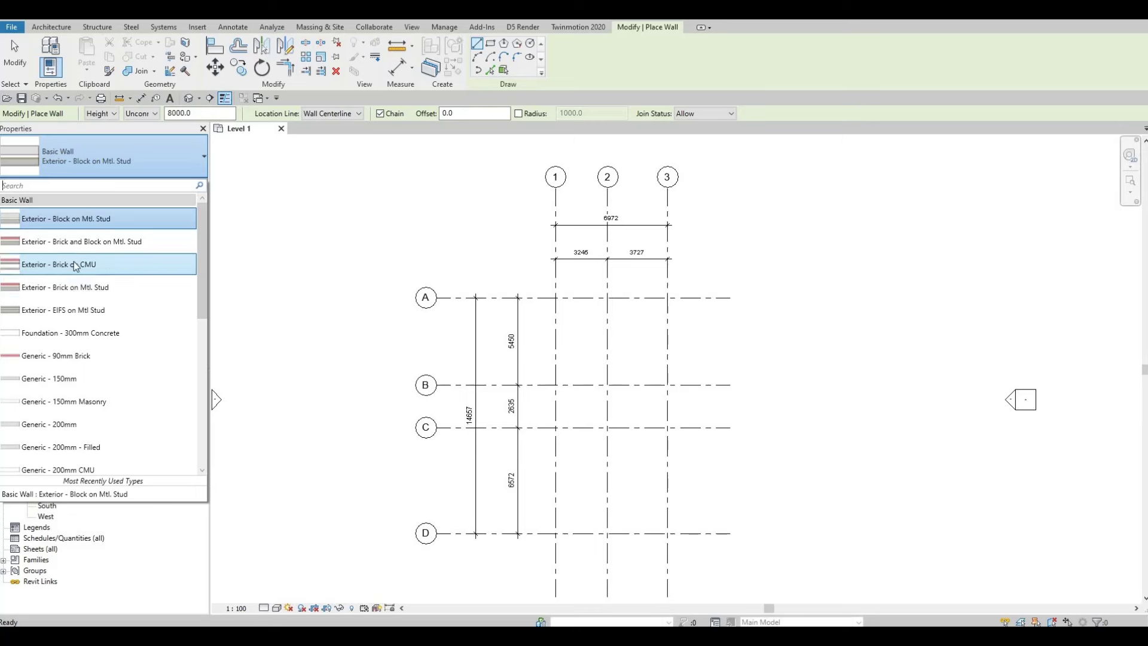
left_click(64, 222)
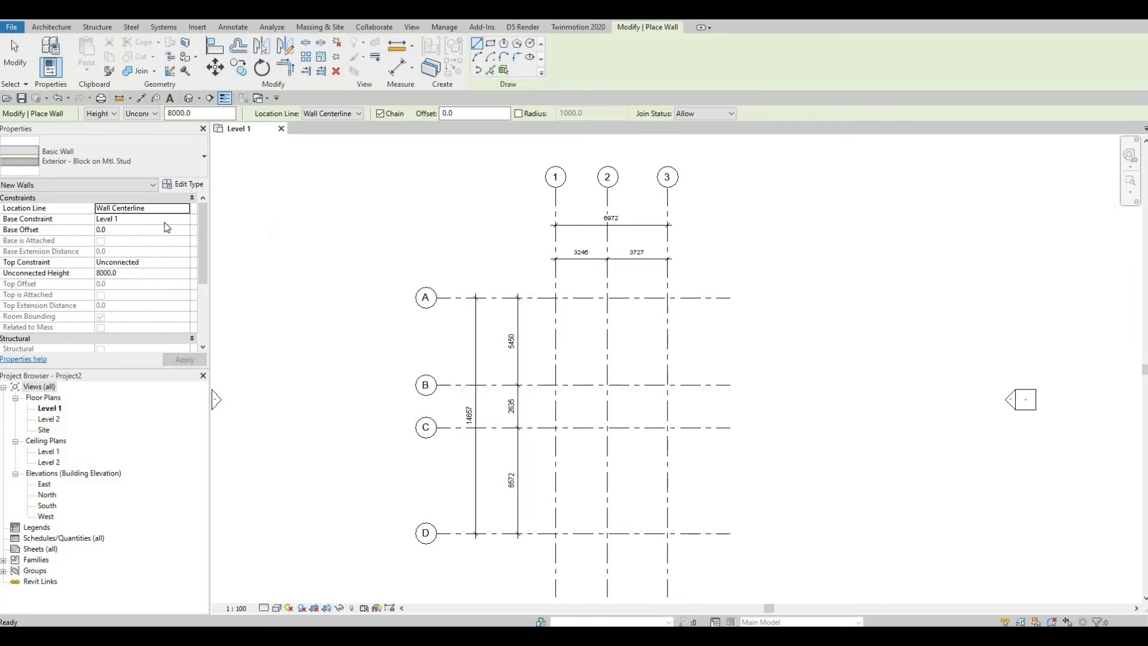
left_click(184, 184)
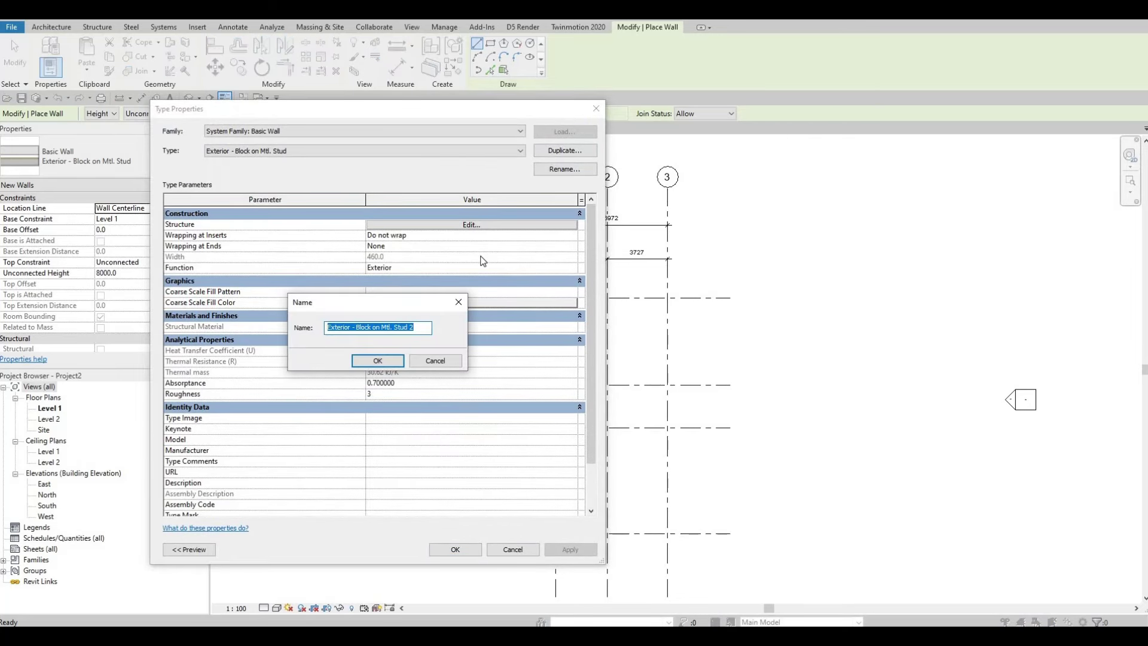
Step: Name the duplicated wall type EXTERIOR WALL 1
key("Caps_Lock")
type("EX")
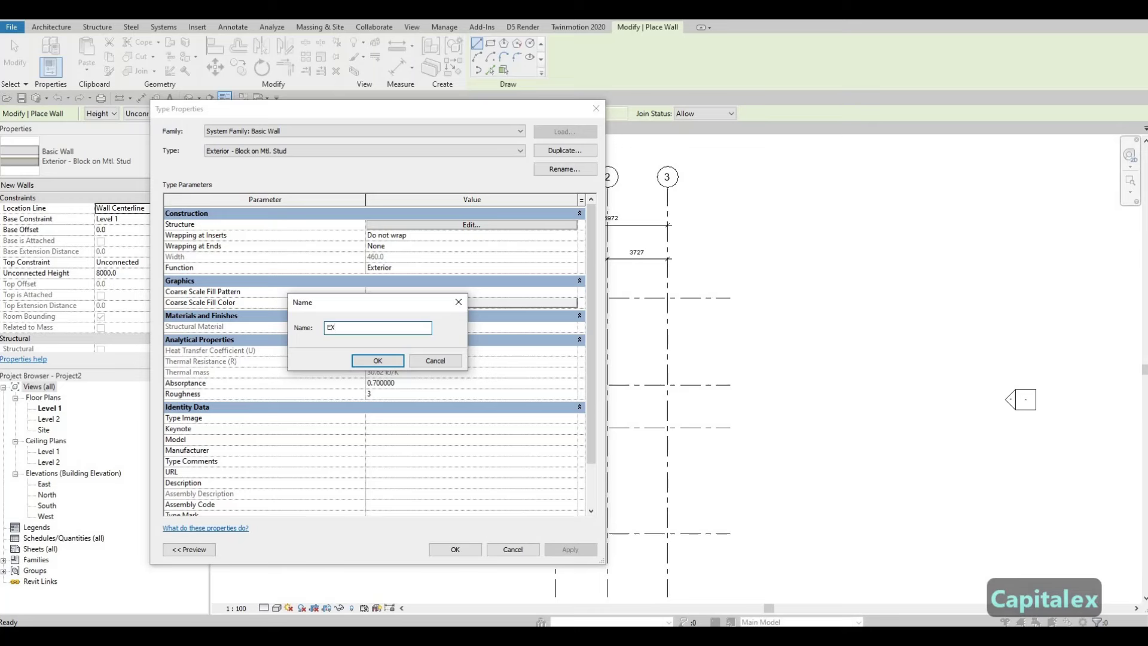
type("TERIOR W")
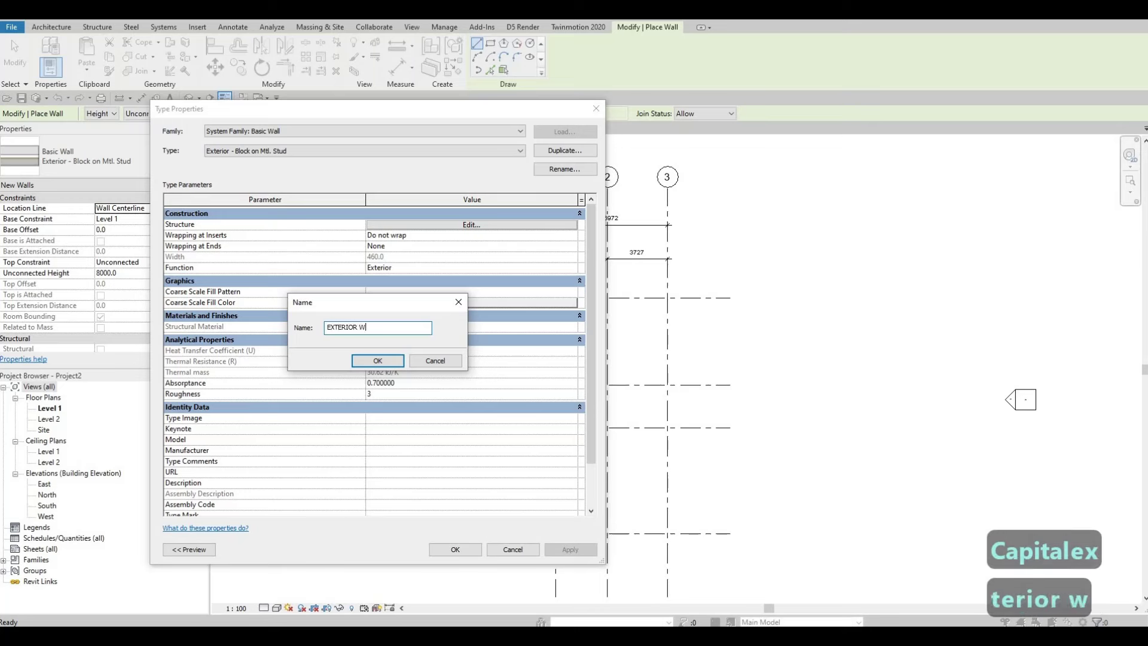
type("ALL 1")
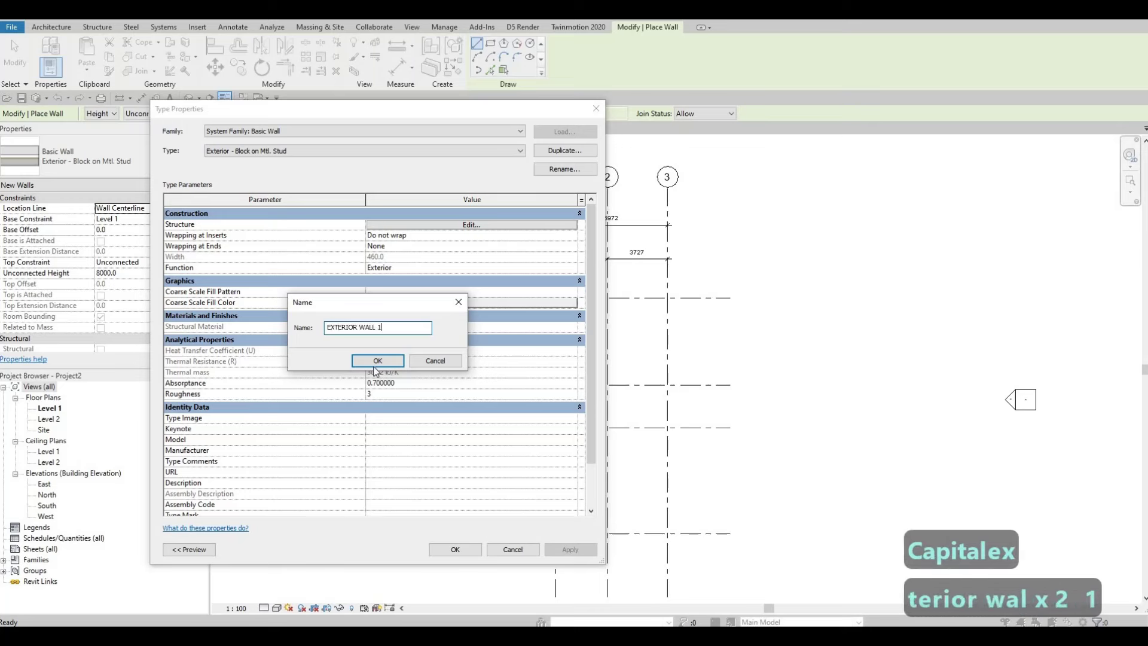
left_click(377, 361)
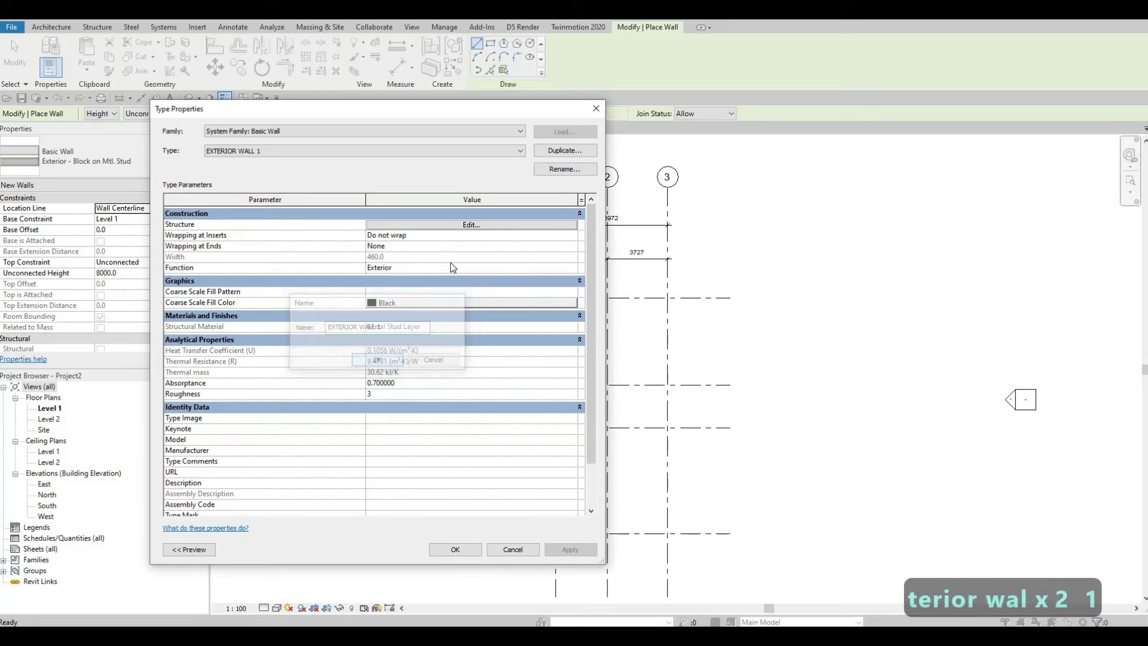
Step: Delete all layers except the 152 mm metal stud structure layer and browse its material
left_click(460, 227)
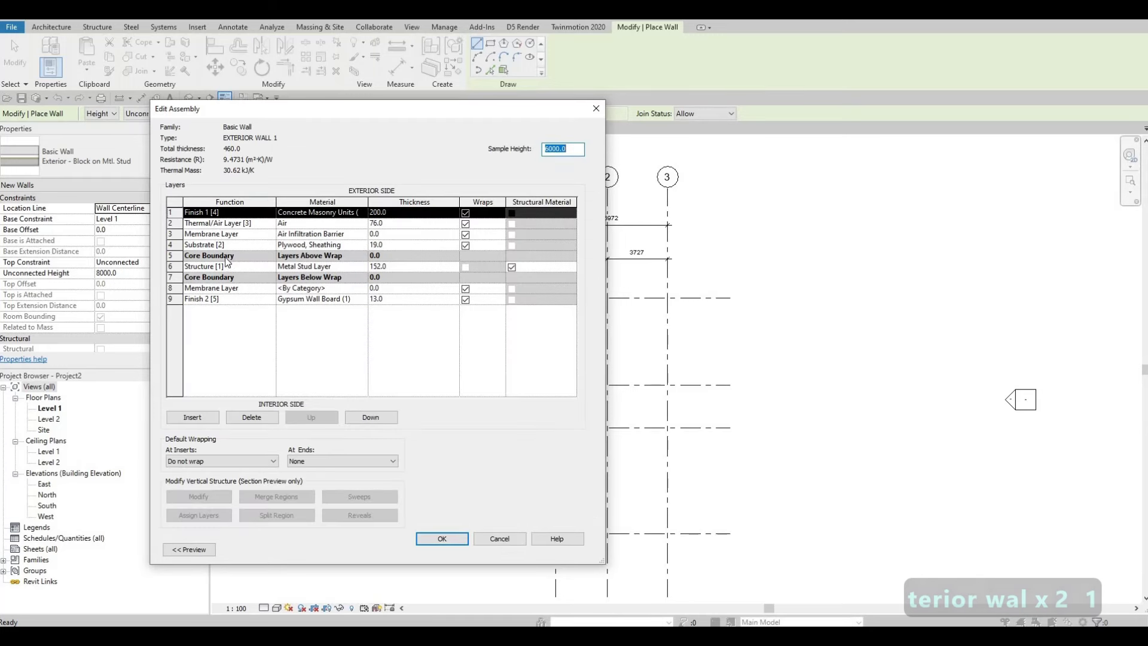
left_click(189, 223)
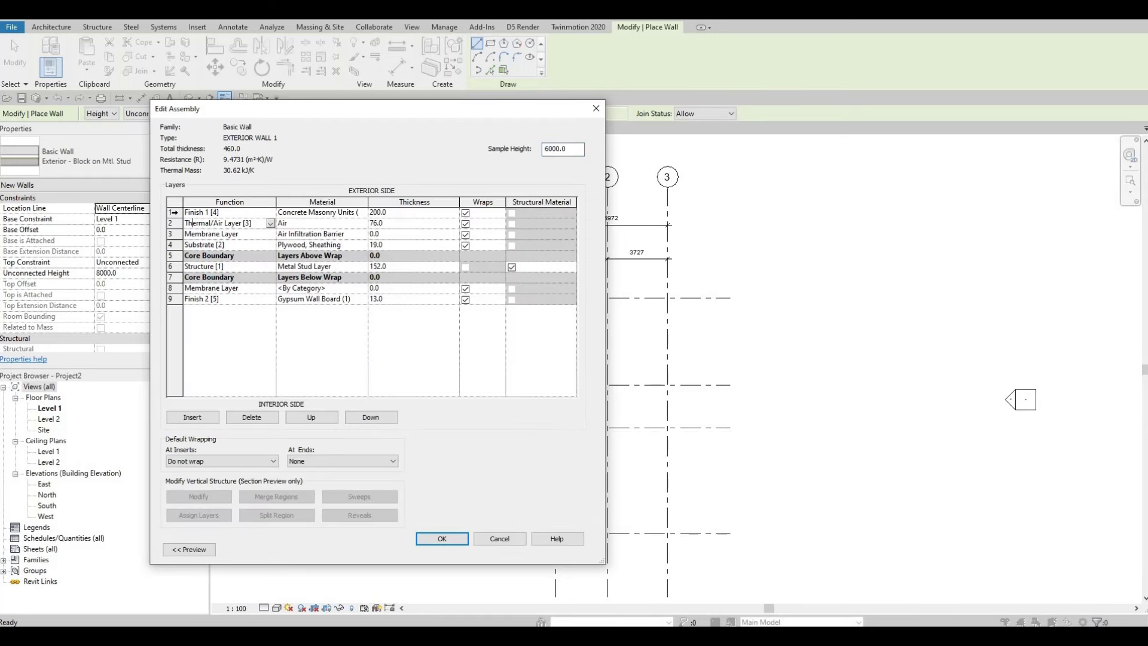
left_click(175, 213)
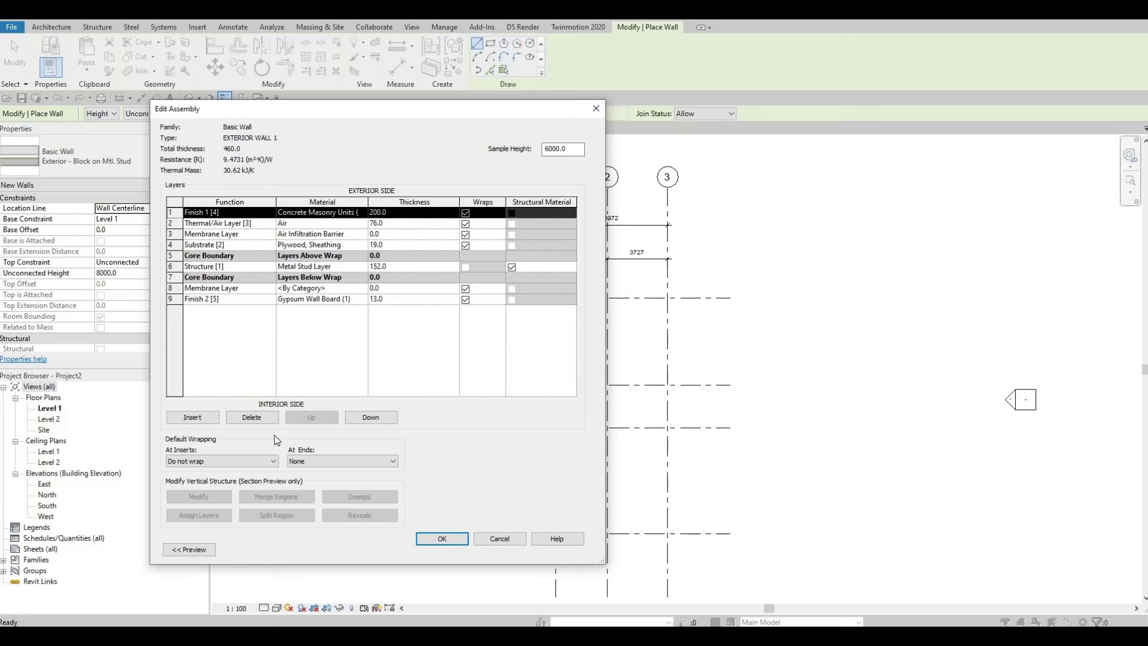
left_click(261, 422)
left_click(260, 422)
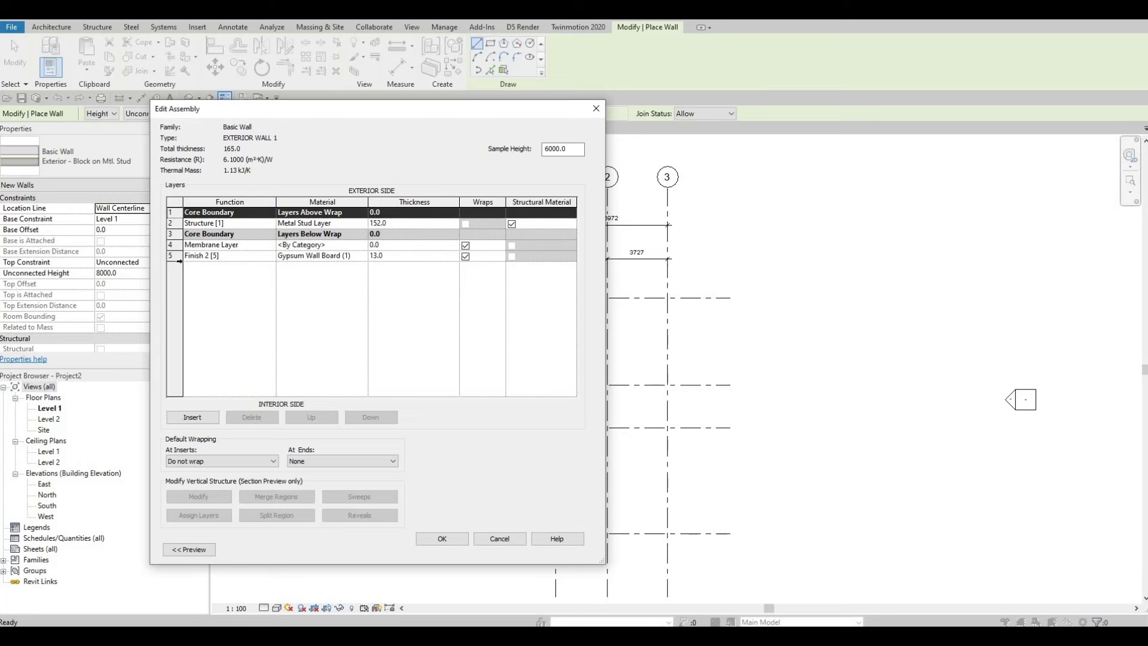
left_click(260, 419)
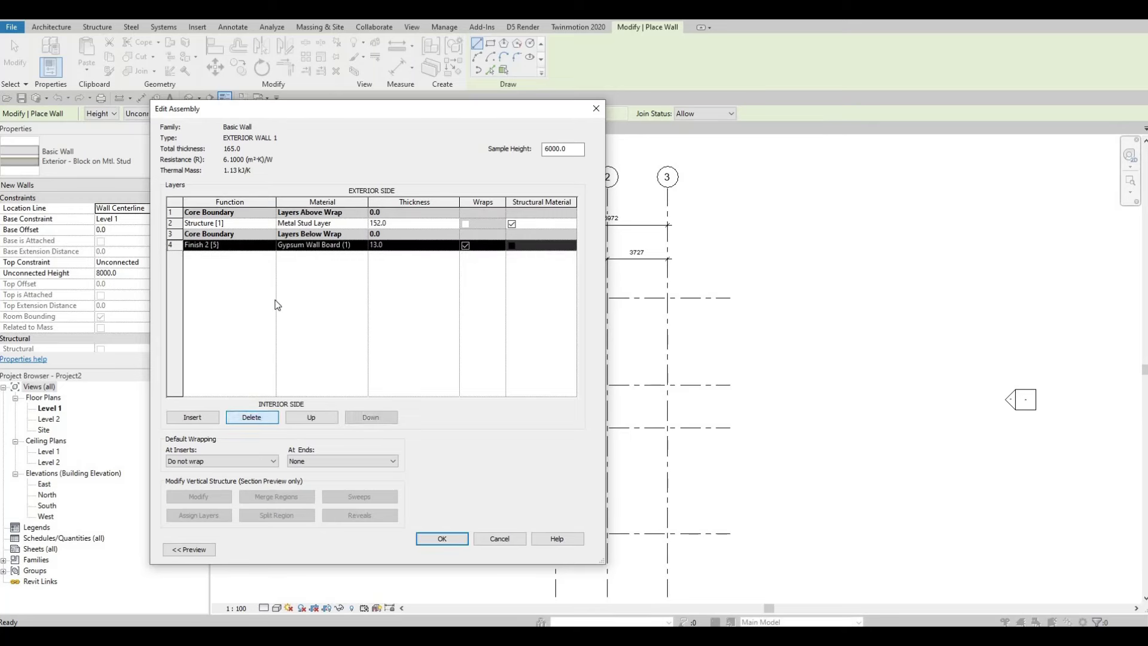
left_click(348, 225)
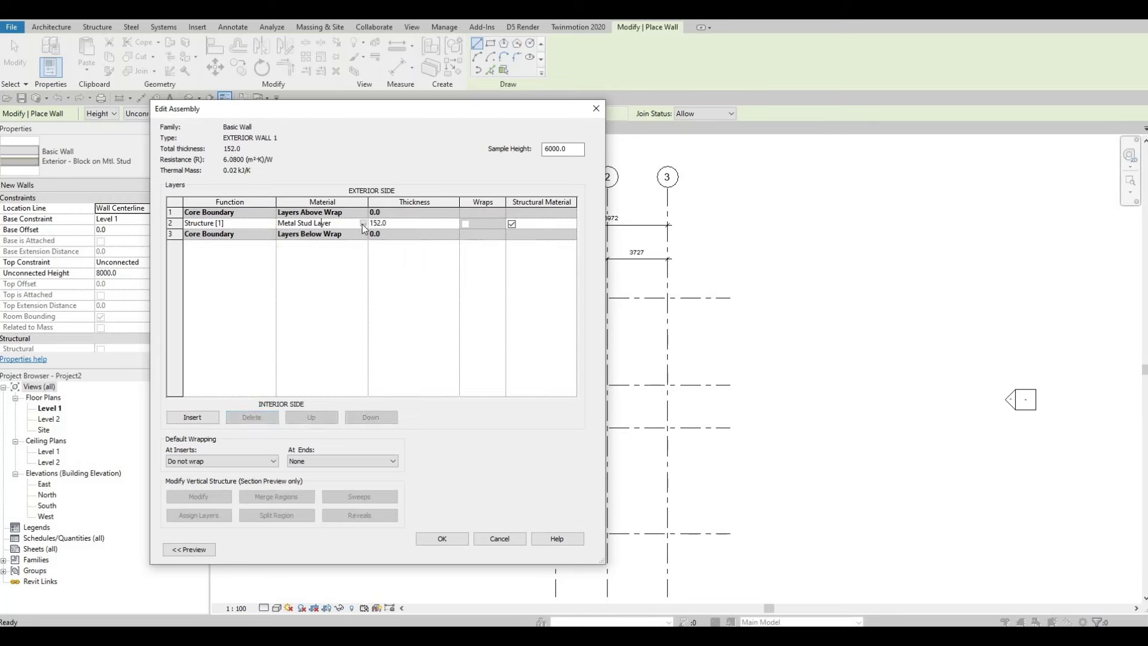
left_click(363, 224)
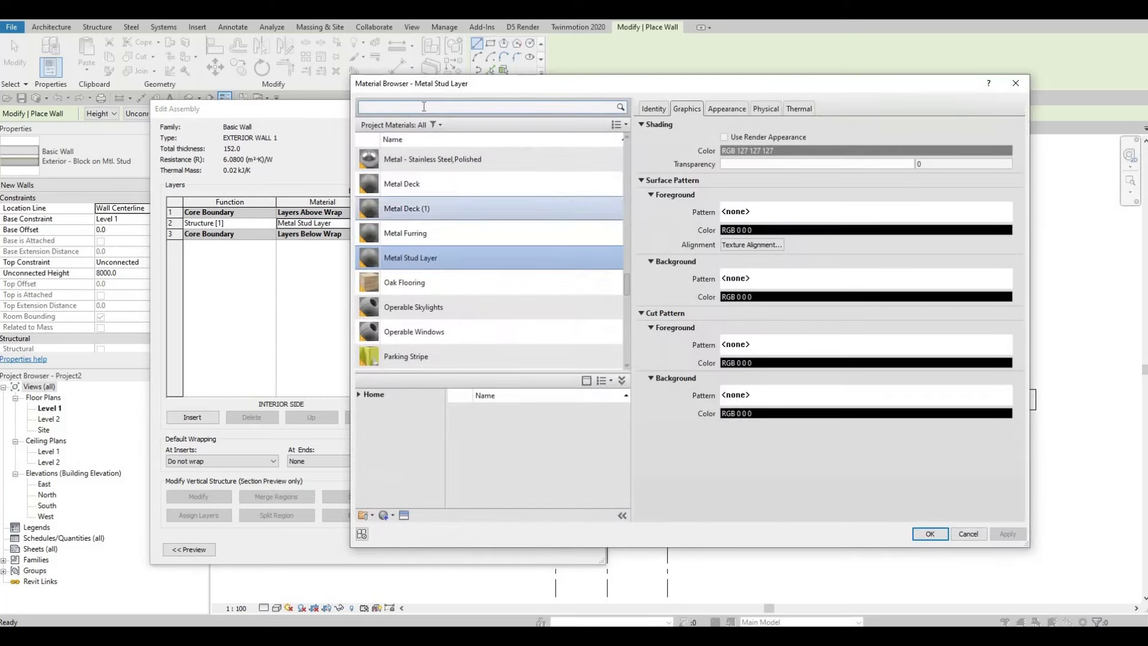
Step: Search 'clad' and assign Clad - White to the structure layer
left_click(422, 106)
type("CA")
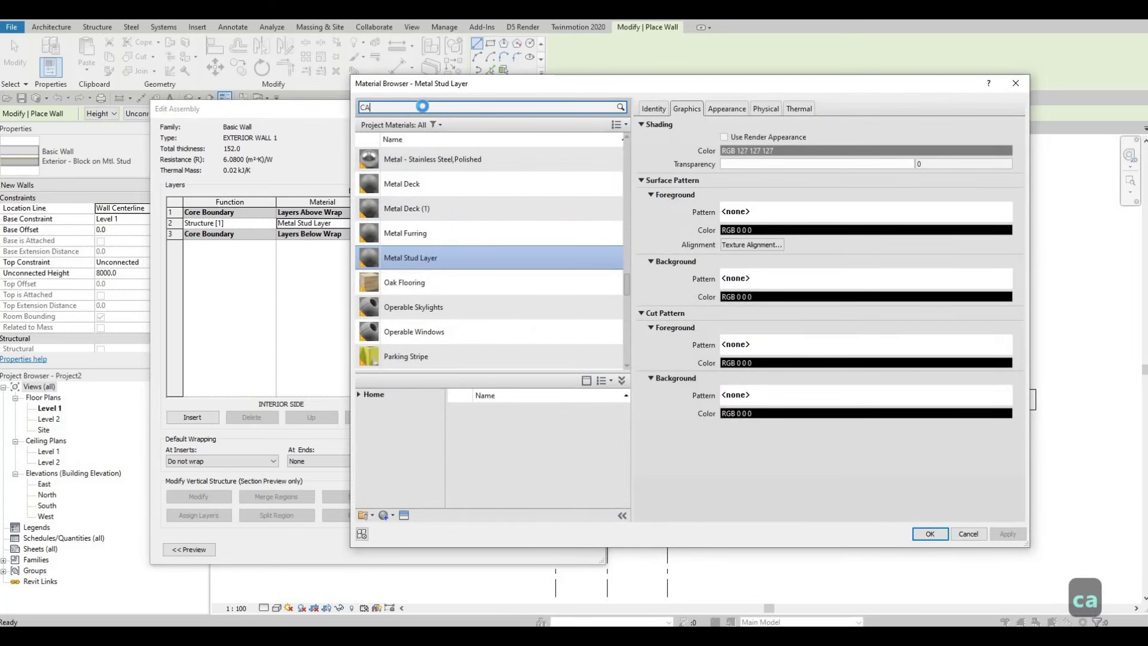
key("BackSpace")
type("LAD")
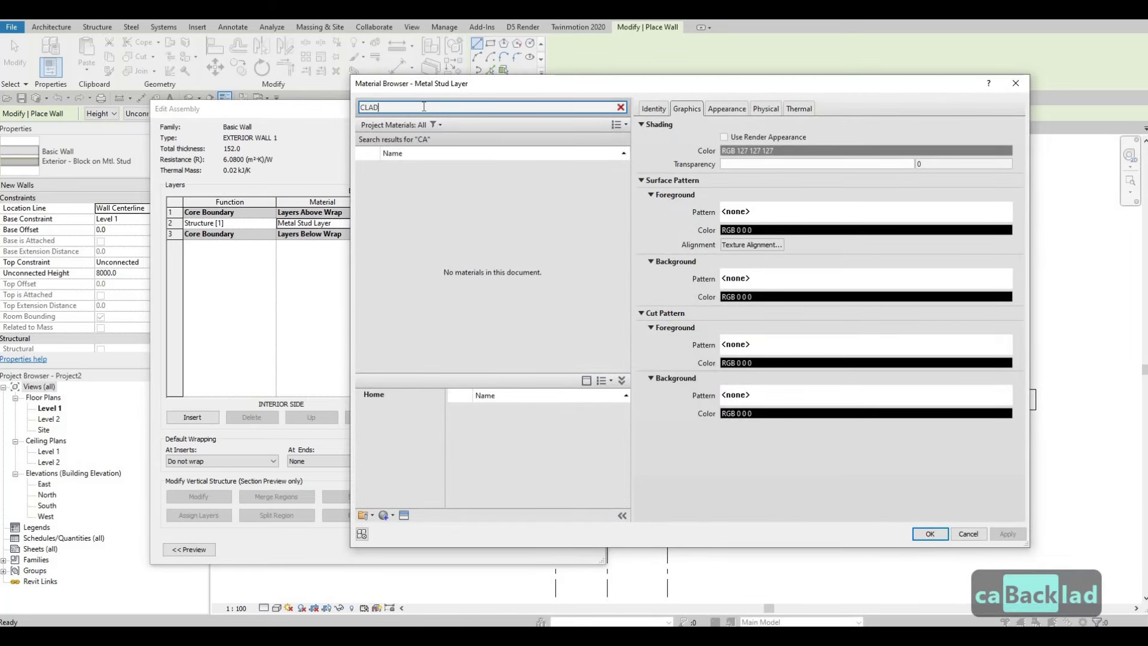
left_click(399, 180)
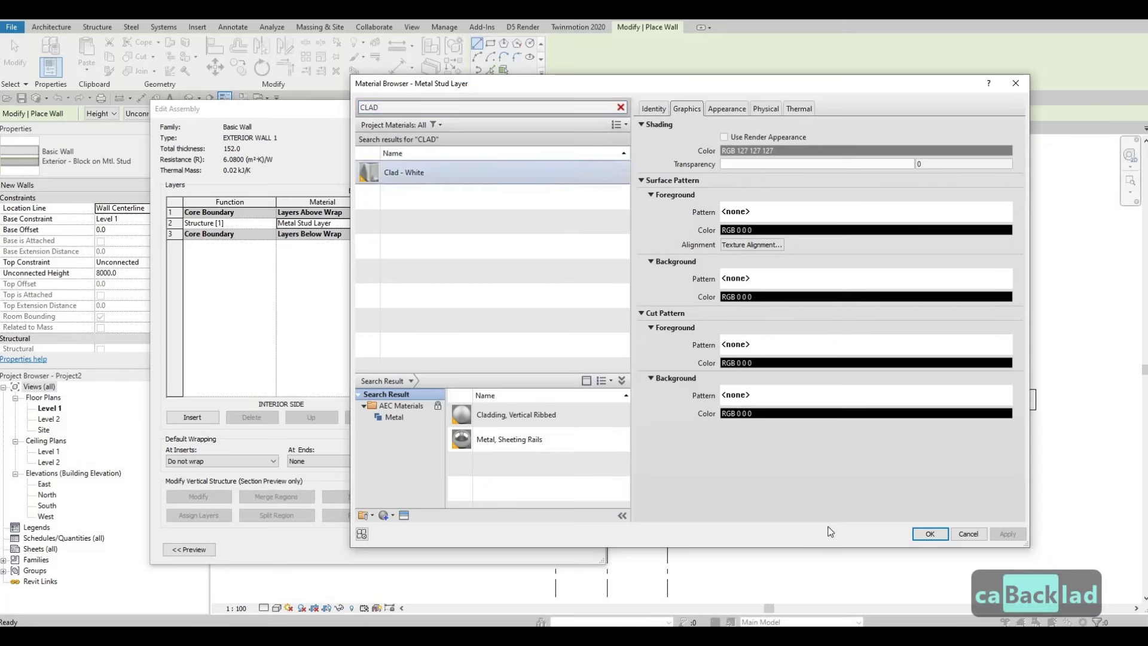
left_click(935, 538)
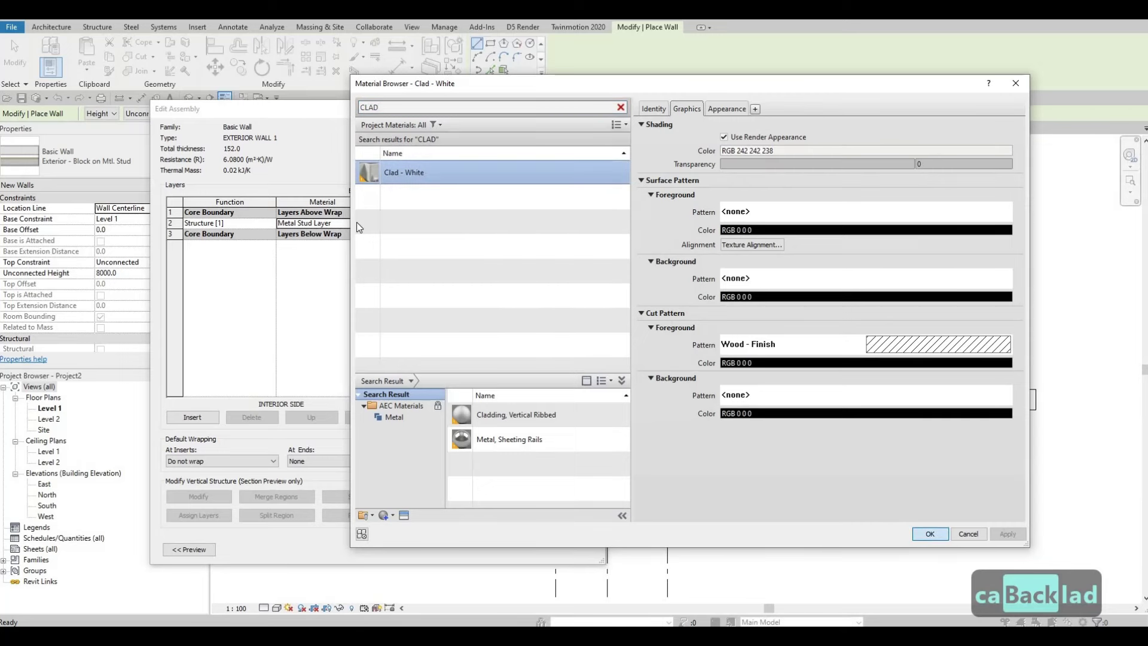
Step: Set the structure layer thickness to 150 and confirm the assembly
left_click(407, 221)
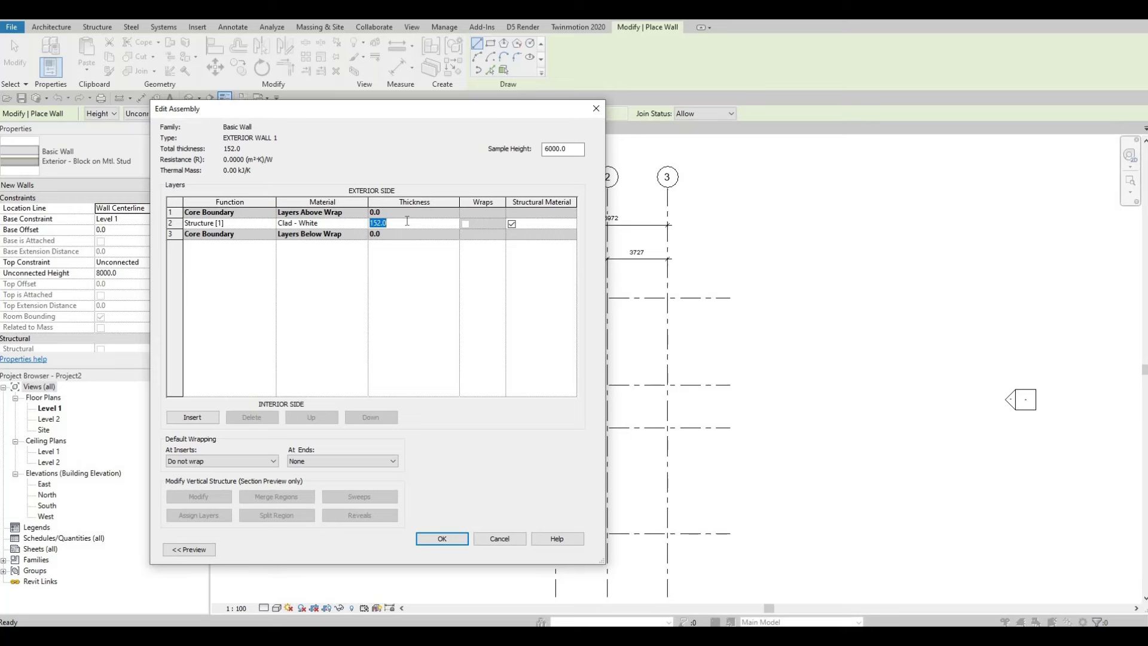
type("150")
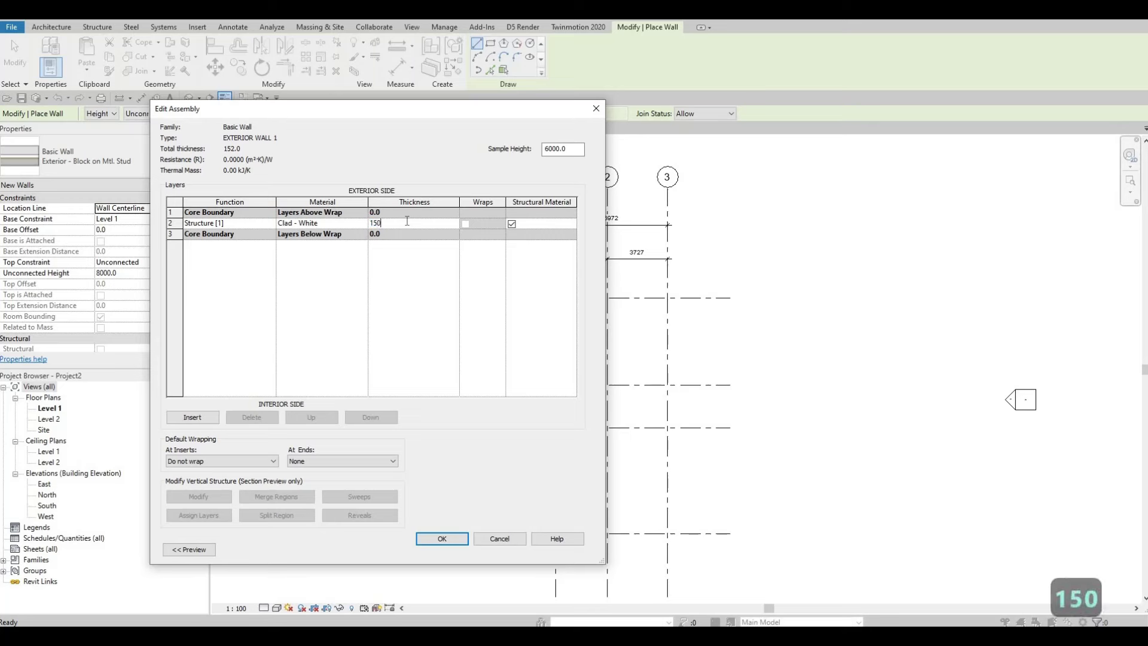
left_click(442, 539)
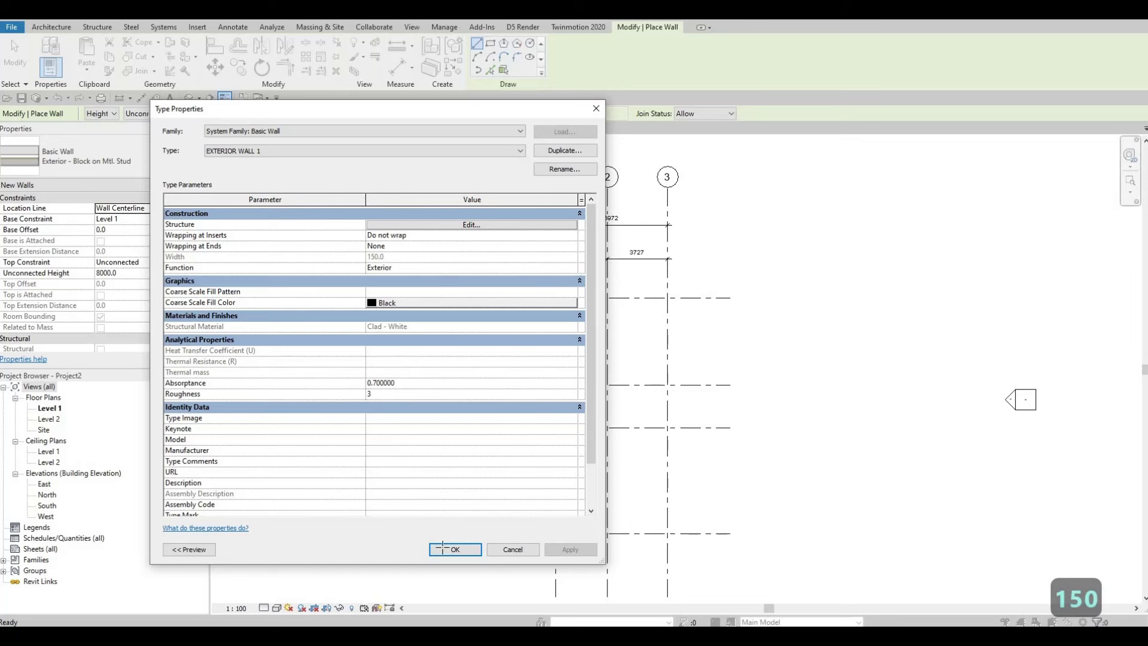
Step: Confirm the EXTERIOR WALL 1 type and set the wall height to Level 2
left_click(443, 547)
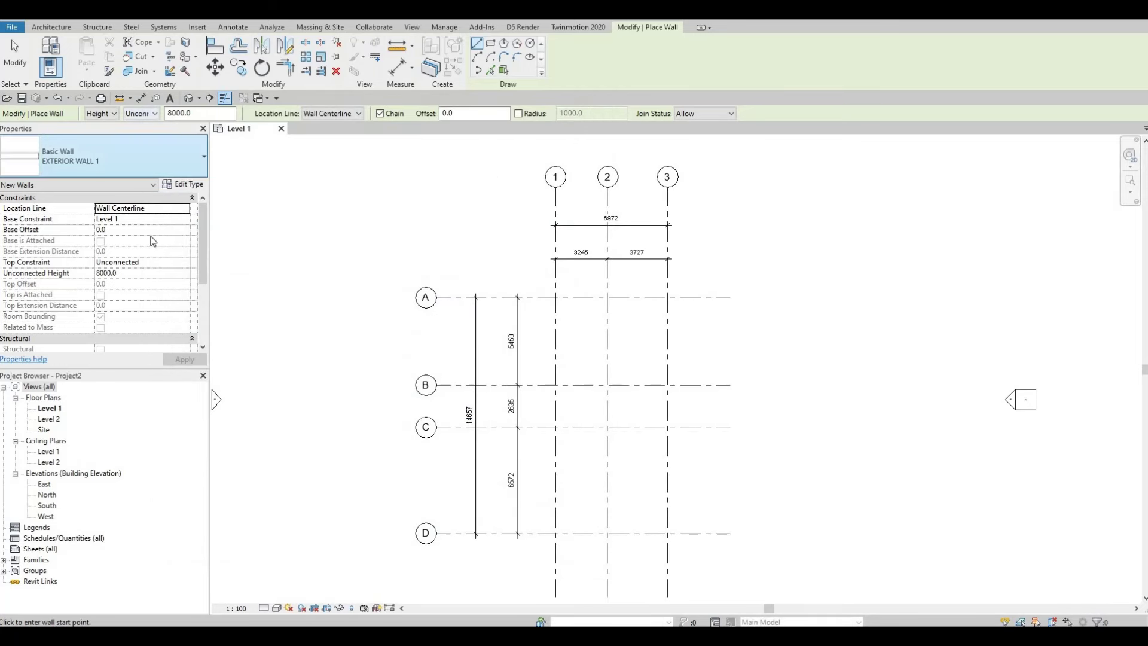
left_click(143, 114)
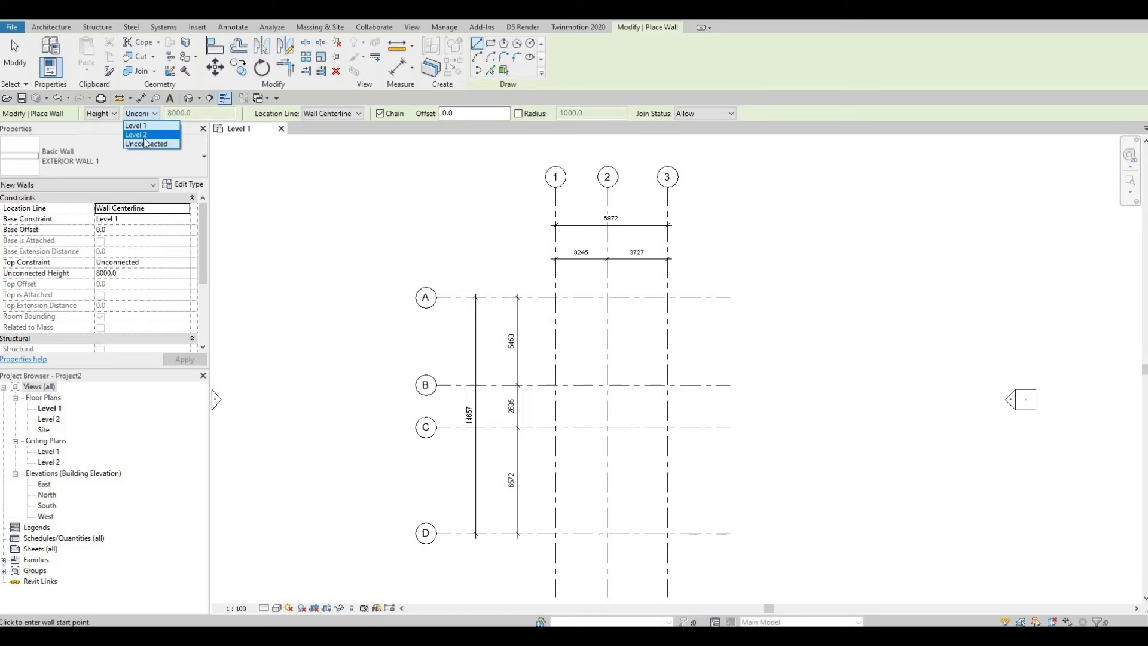
left_click(146, 139)
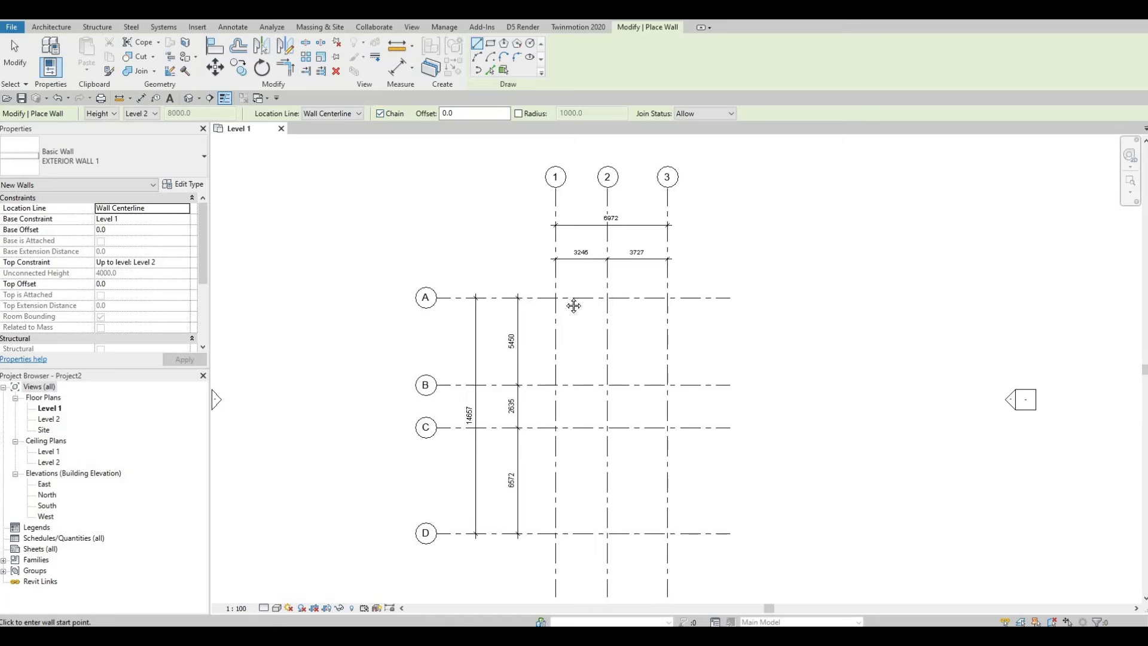
Step: Draw walls from grid 1/A along grid A to grid 3, then down grid 3 to D
scroll(568, 287, "up", 1)
scroll(556, 263, "up", 1)
scroll(538, 311, "up", 1)
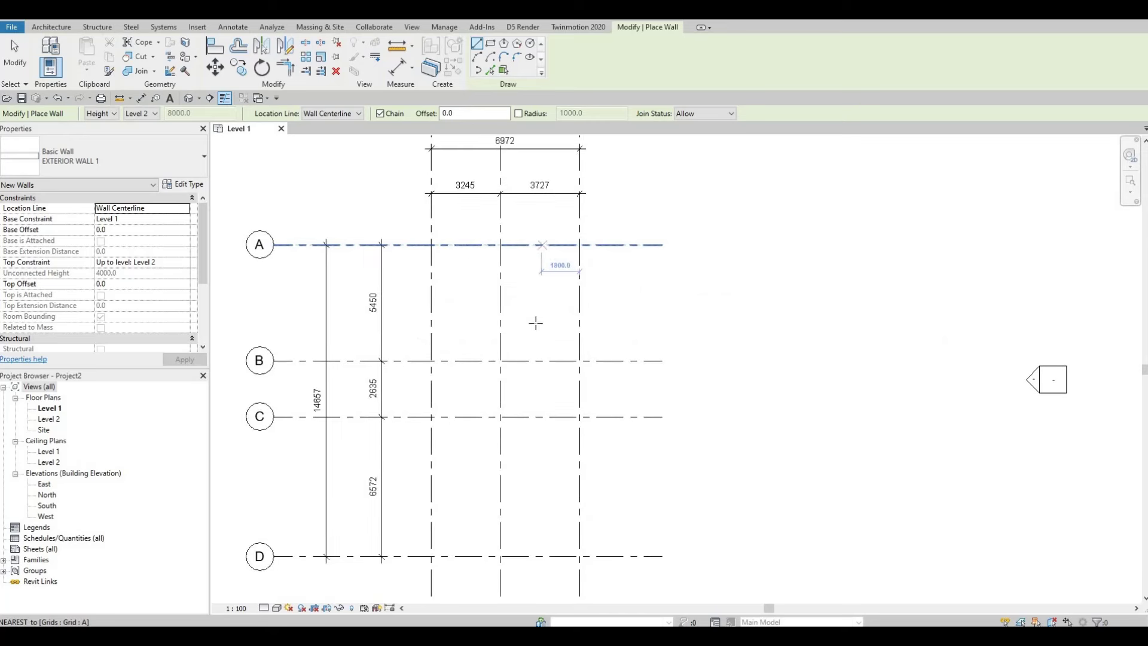
middle_click_drag(415, 276, 419, 344)
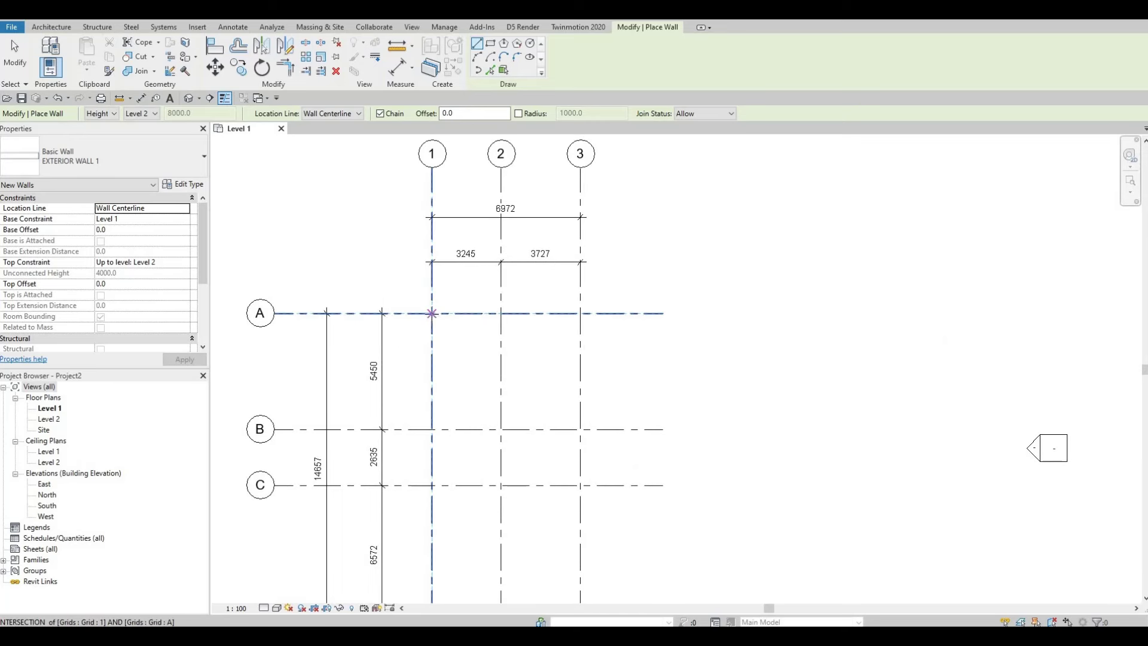
left_click(432, 313)
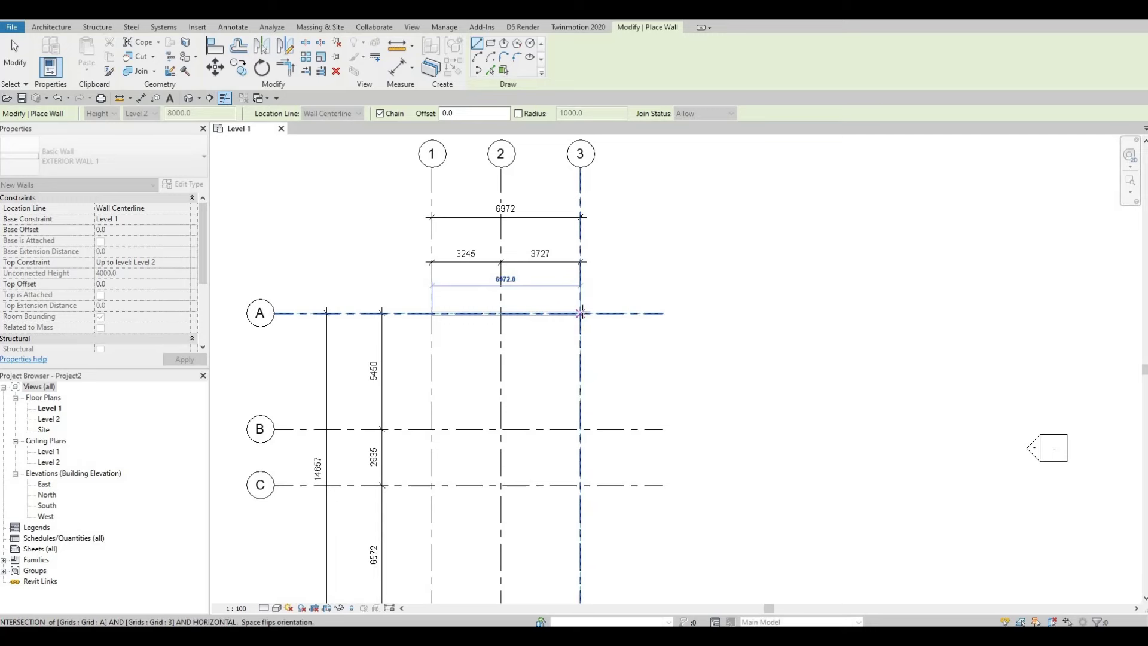
left_click(575, 444)
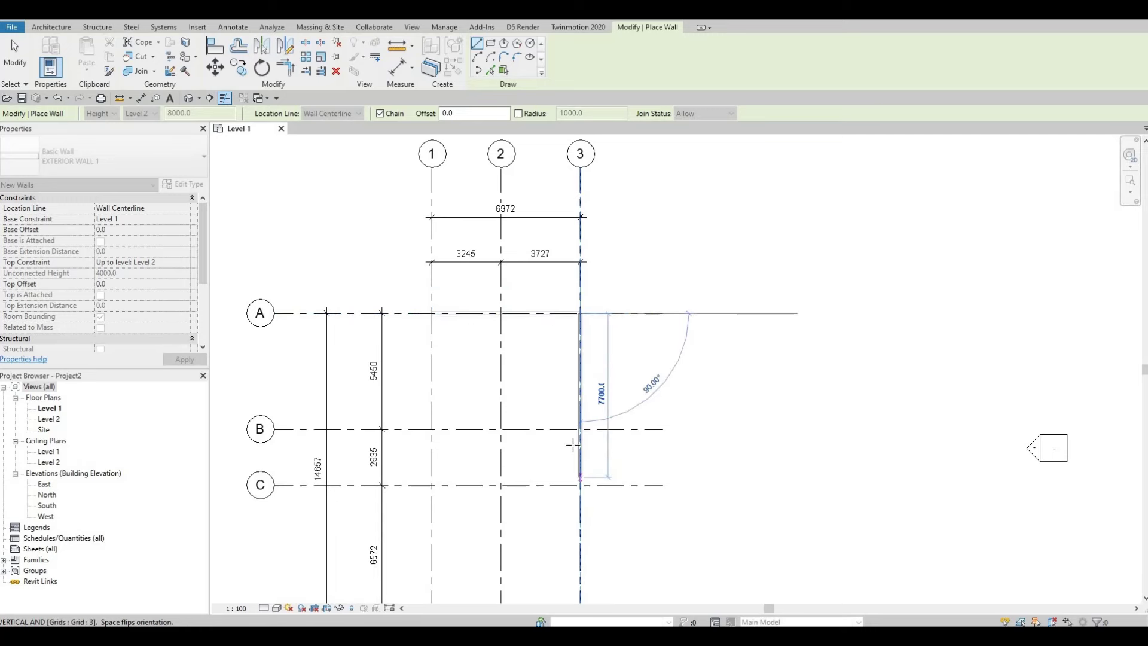
middle_click_drag(574, 478, 543, 224)
middle_click_drag(549, 369, 656, 426)
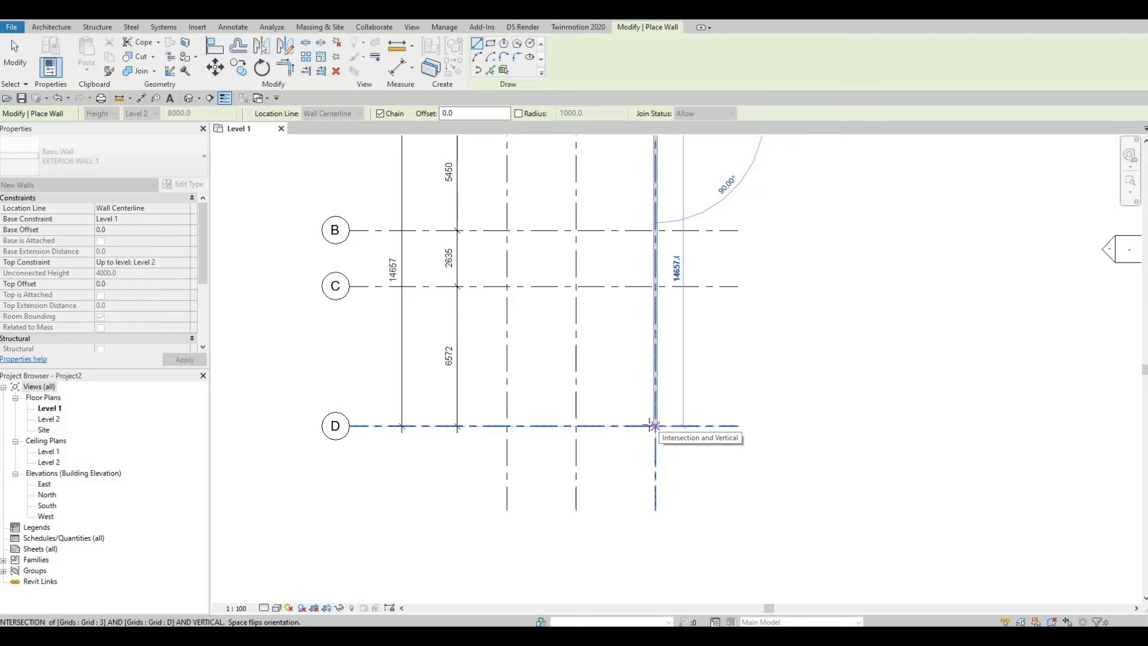
left_click(656, 426)
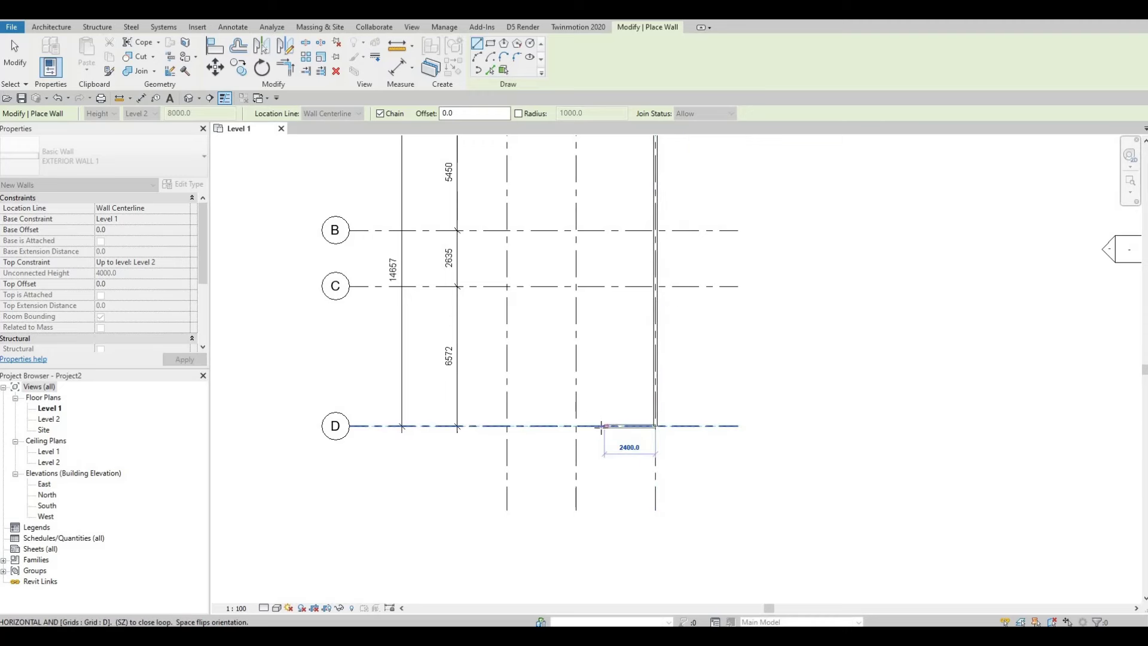
Step: Continue the wall along grid D to grid 2 and add a 200 mm segment
scroll(598, 426, "up", 2)
scroll(640, 422, "up", 1)
scroll(642, 422, "down", 2)
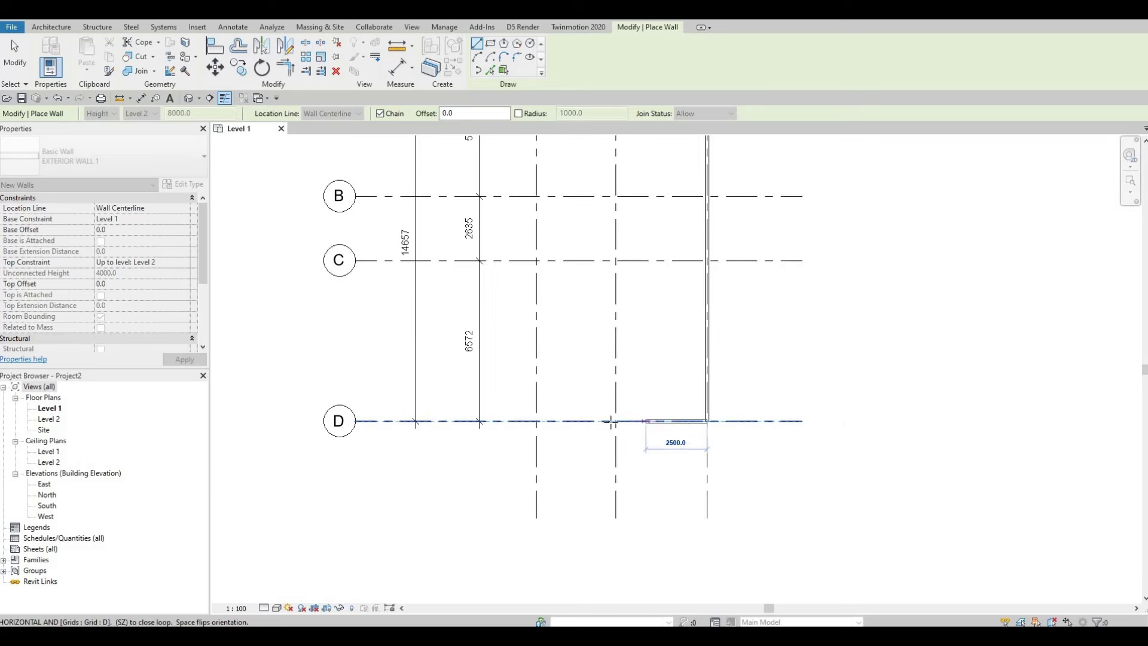
scroll(616, 421, "down", 3)
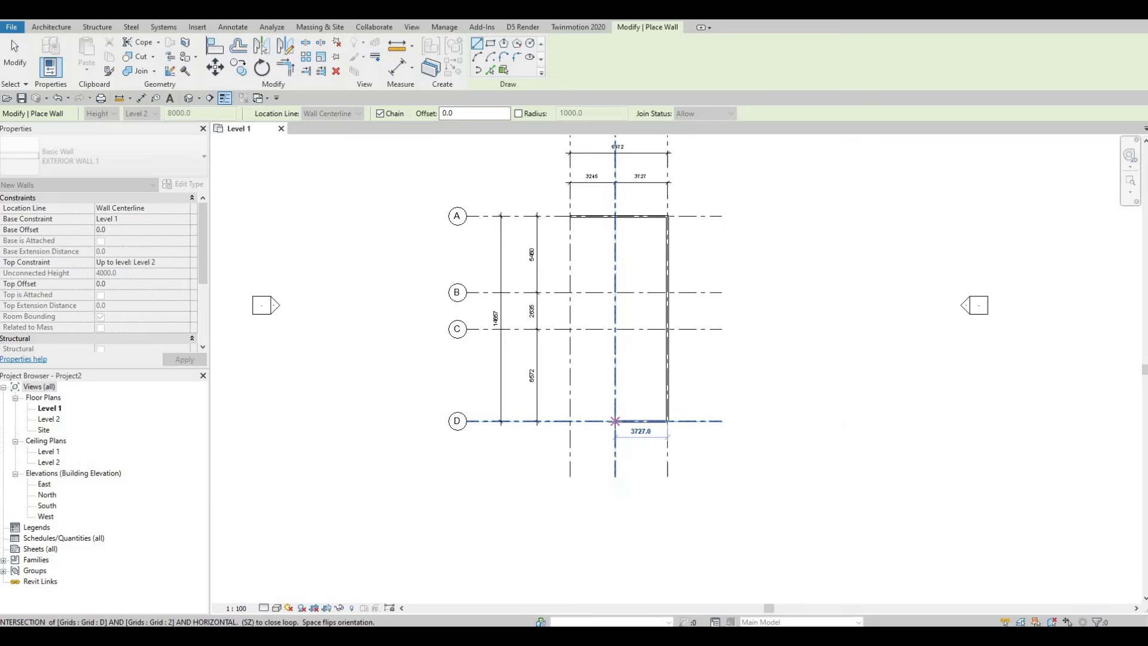
scroll(615, 421, "down", 2)
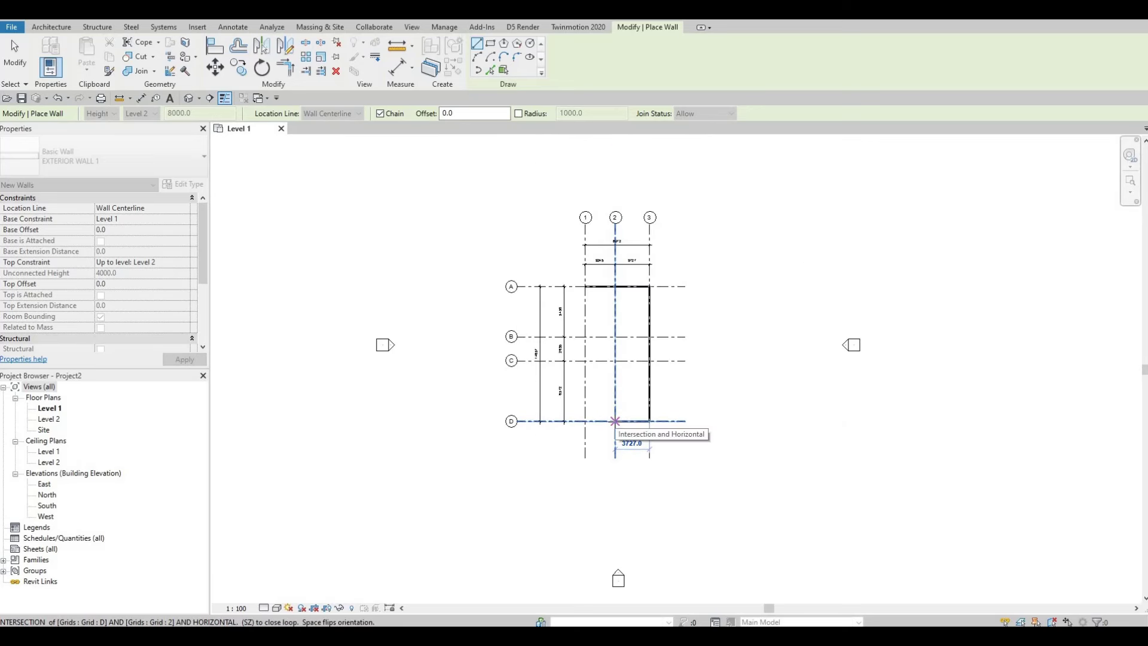
left_click(616, 421)
scroll(616, 419, "up", 2)
scroll(616, 416, "up", 1)
scroll(616, 407, "up", 1)
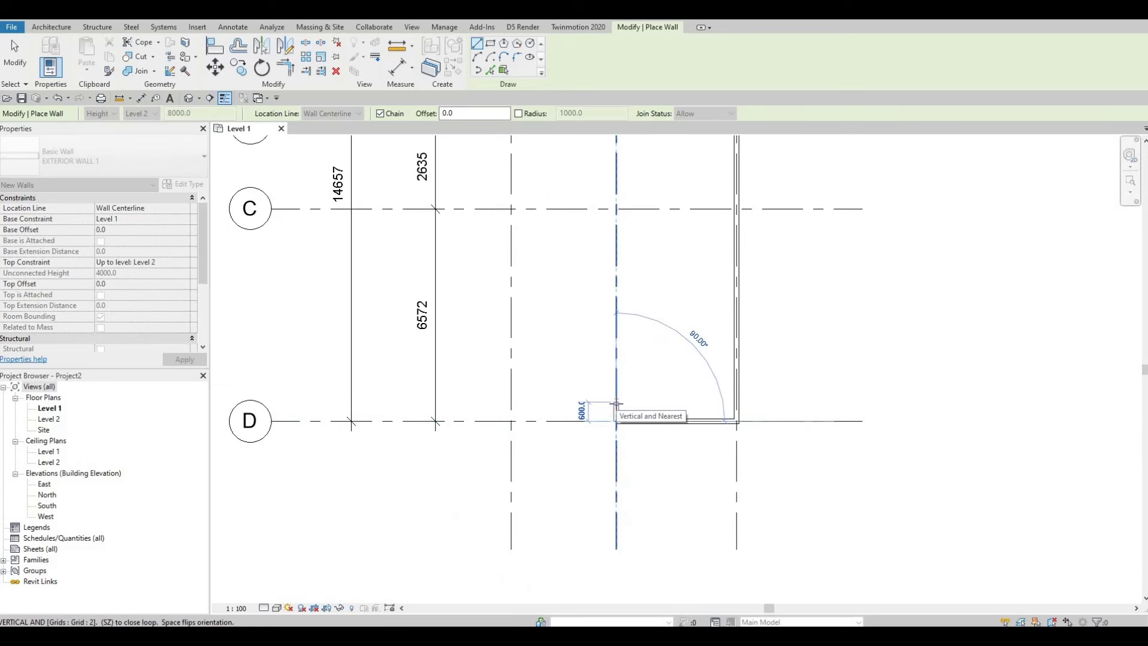
type("2")
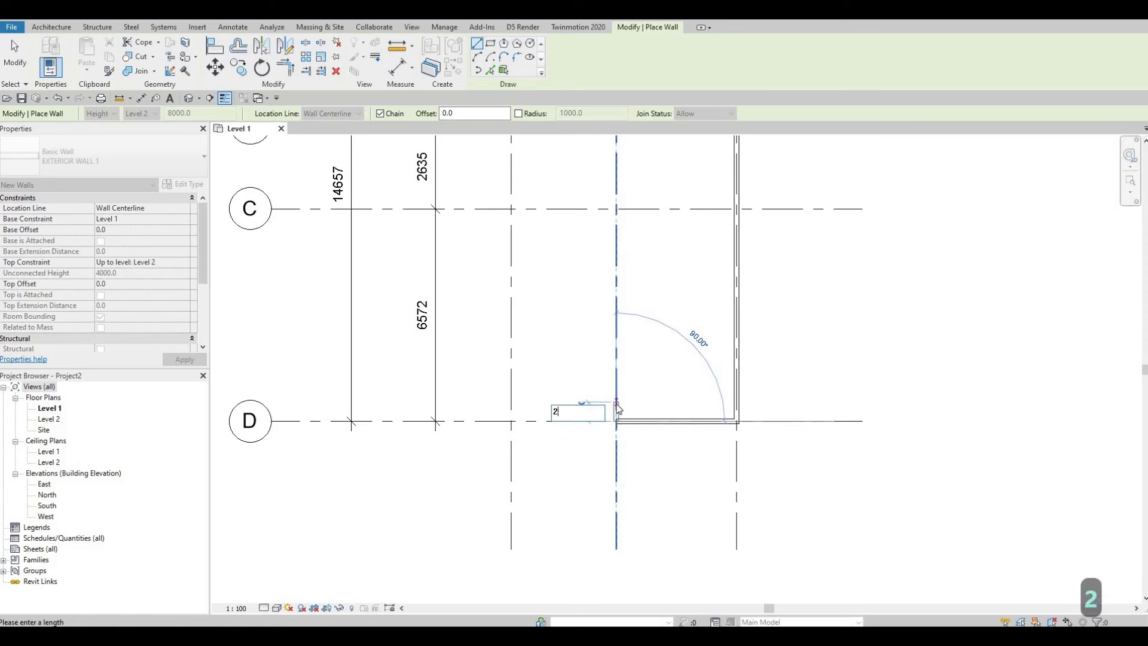
type("00")
key("Return")
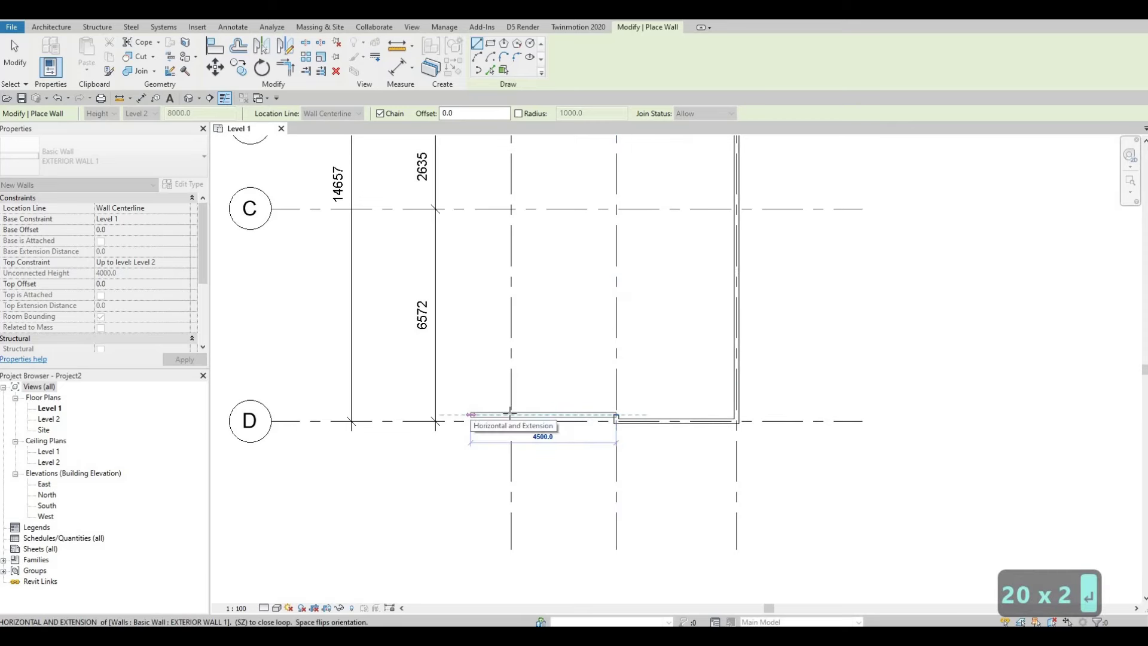
Step: Finish the loop along grid D to grid 1 and back up to grid A
scroll(510, 413, "down", 2)
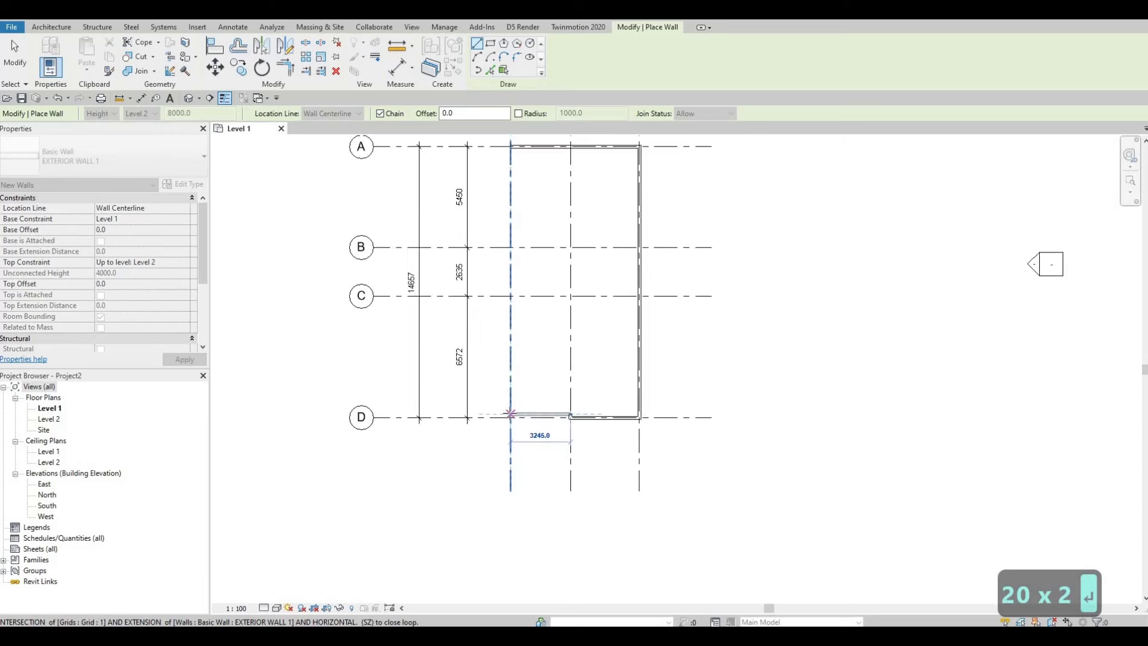
scroll(510, 414, "down", 2)
scroll(511, 414, "up", 2)
scroll(510, 414, "up", 2)
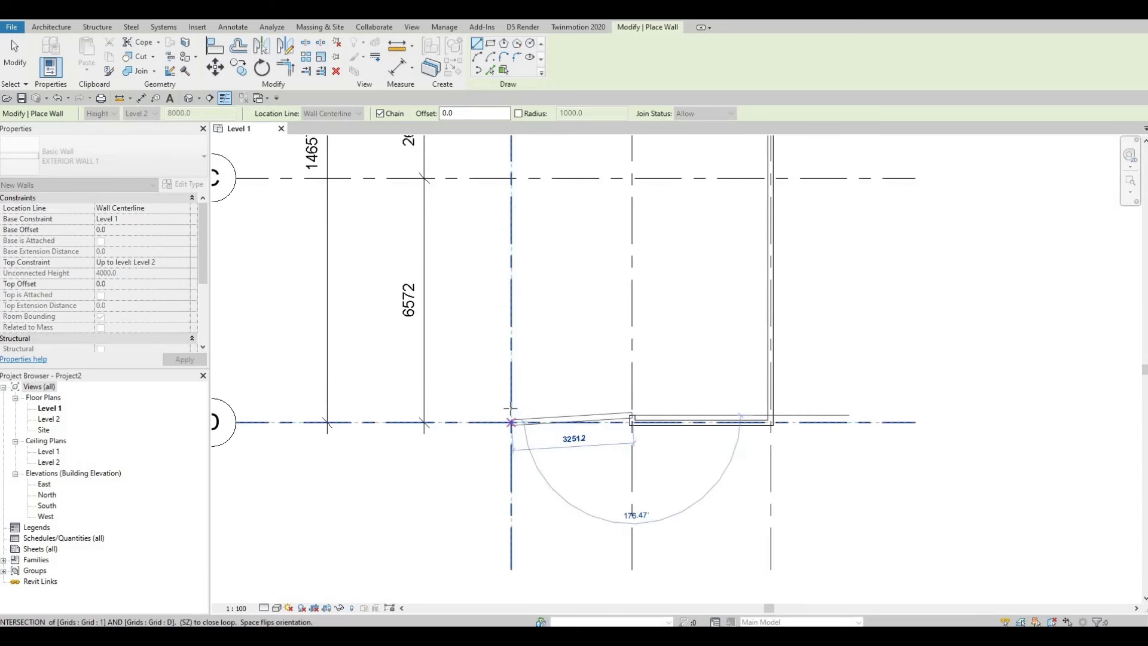
left_click(511, 413)
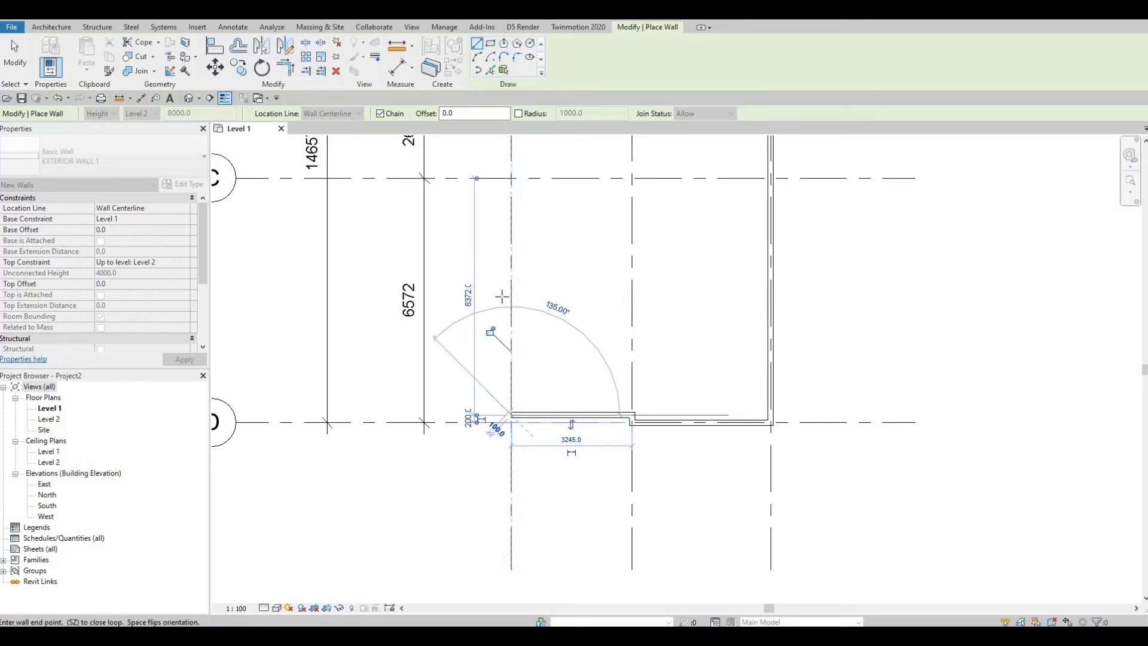
mouse_move(513, 270)
middle_mouse_down()
mouse_move(511, 225)
mouse_move(508, 316)
middle_mouse_up()
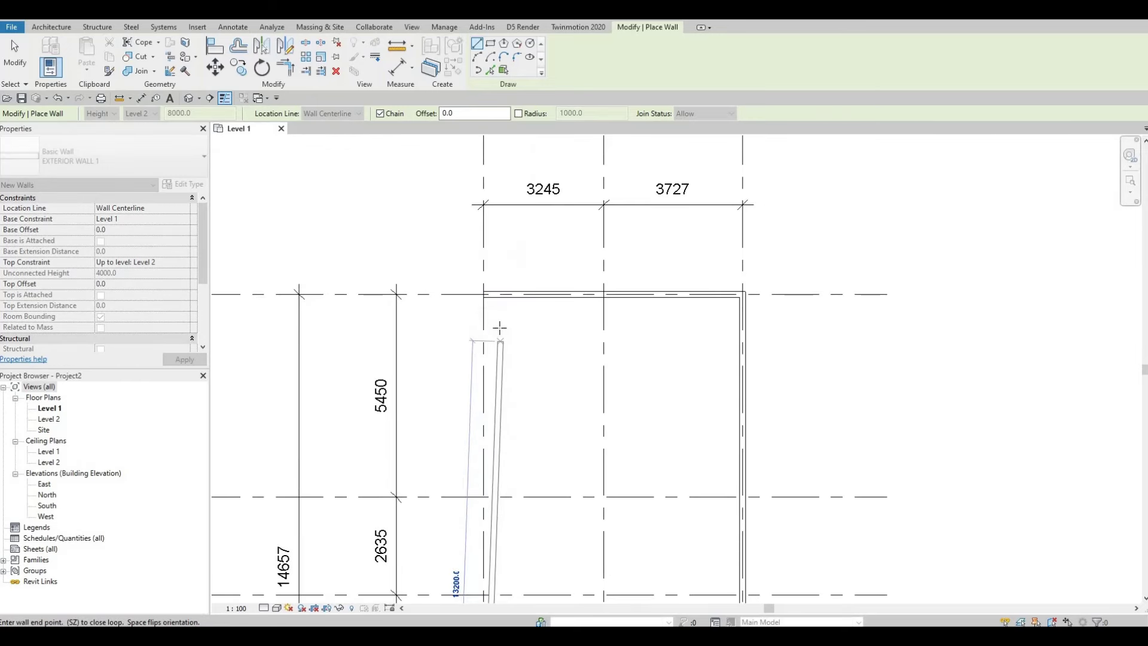
scroll(491, 311, "up", 2)
scroll(491, 311, "down", 2)
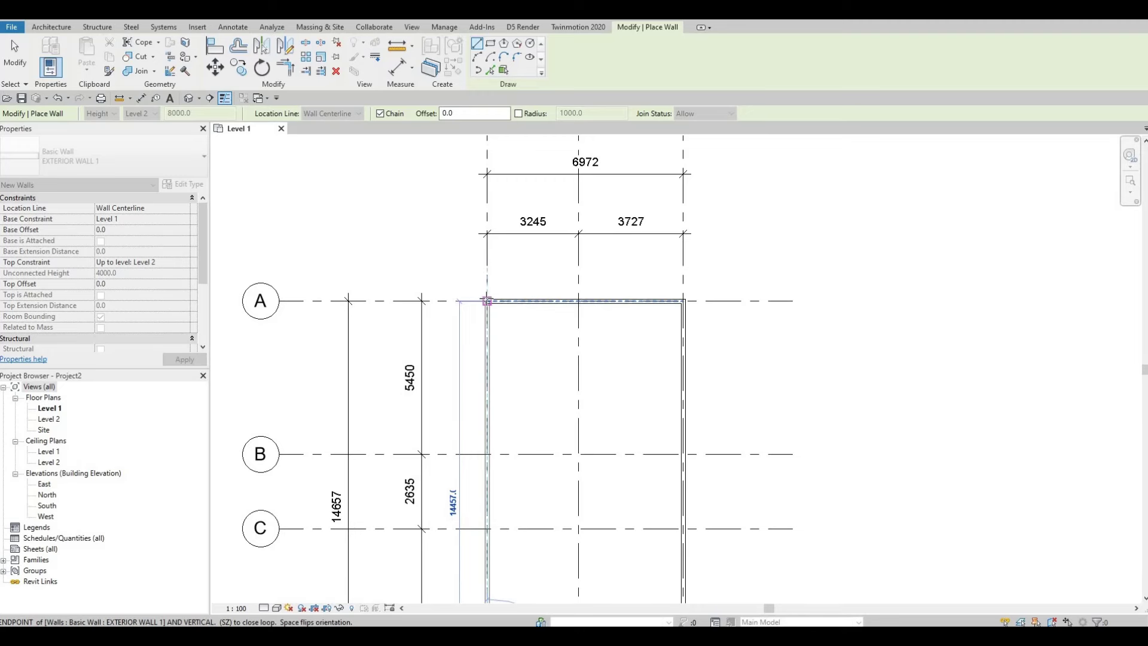
left_click(488, 301)
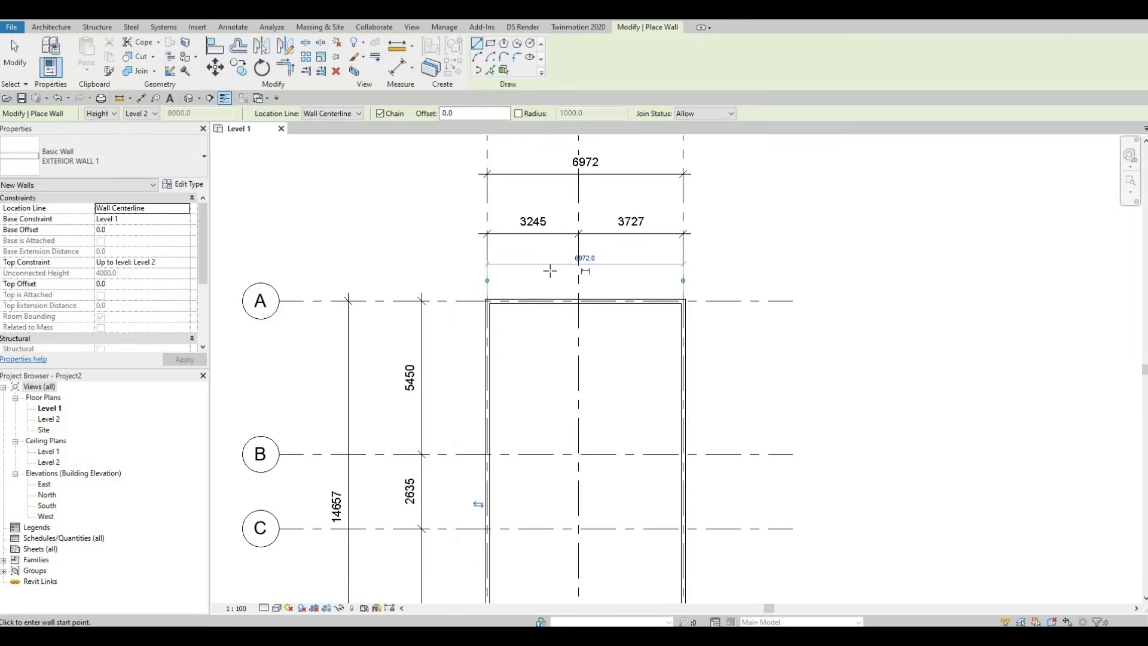
scroll(543, 284, "up", 1)
scroll(543, 283, "up", 1)
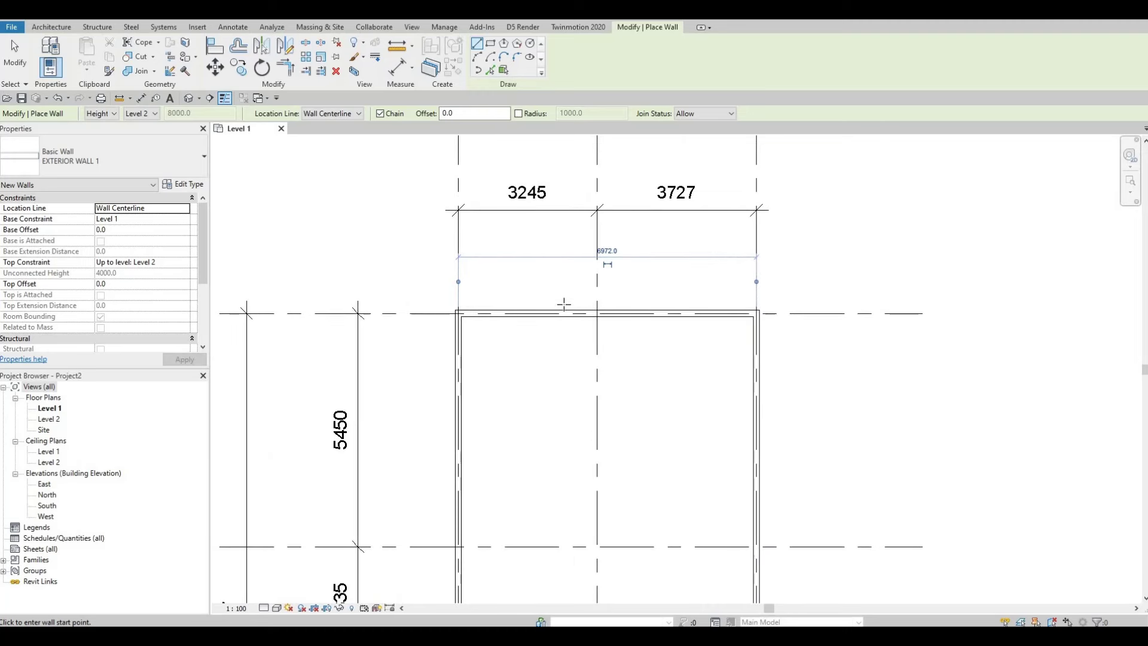
key("Escape")
key("Escape")
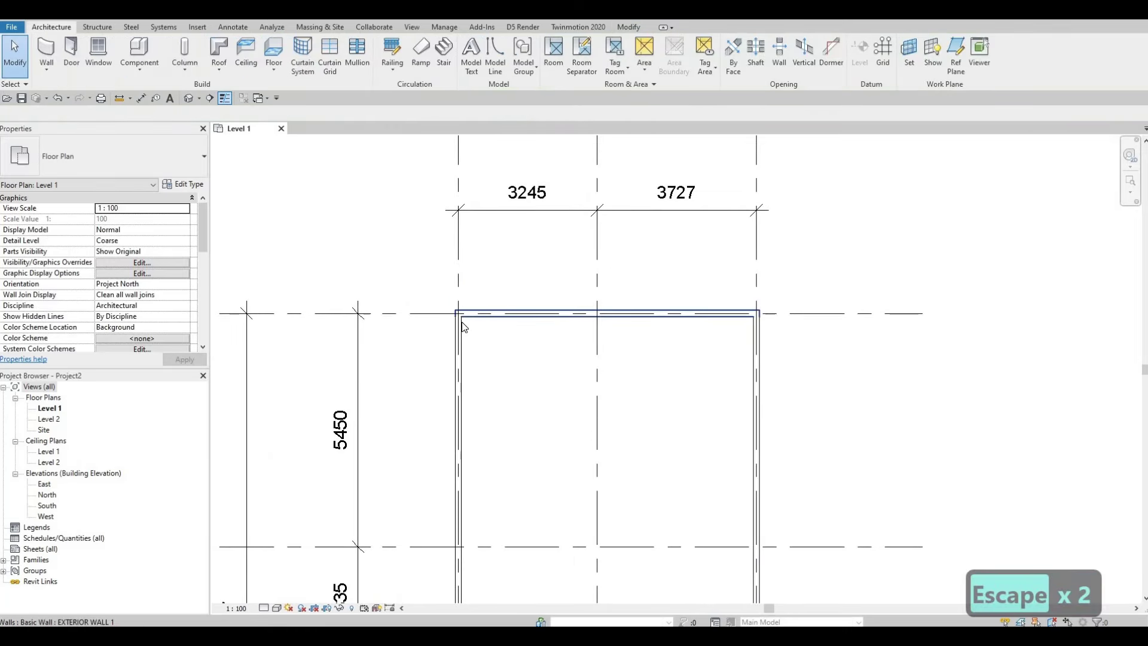
Step: Undo an accidental stretch of the grid 1 wall and select the top wall along grid A
left_click(459, 319)
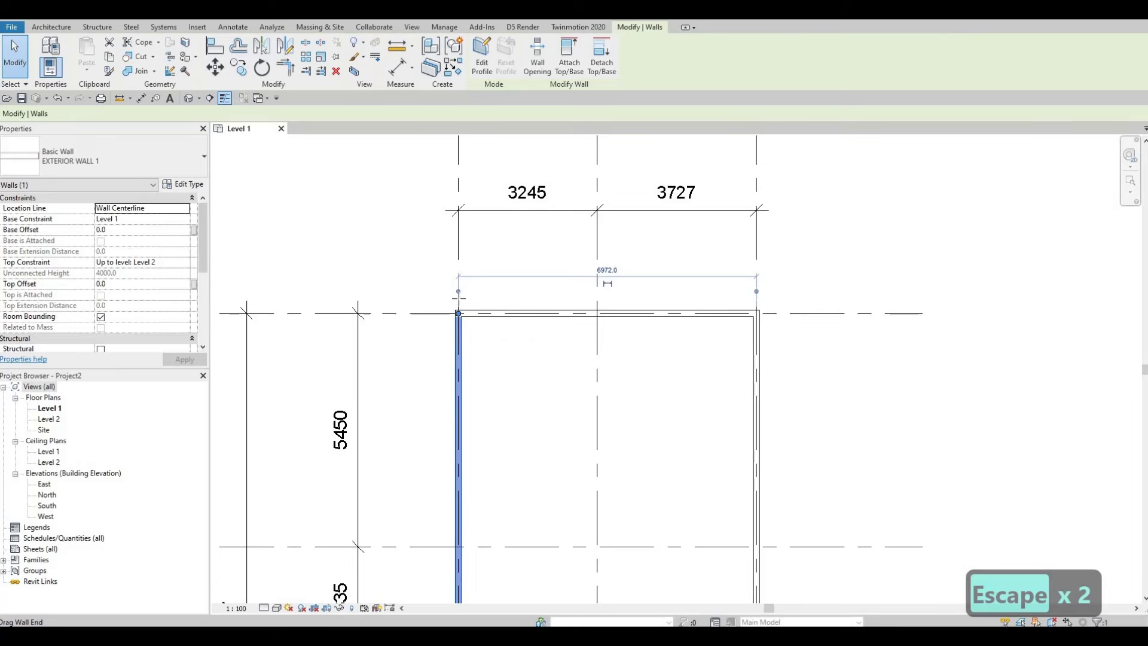
left_click_drag(459, 293, 464, 302)
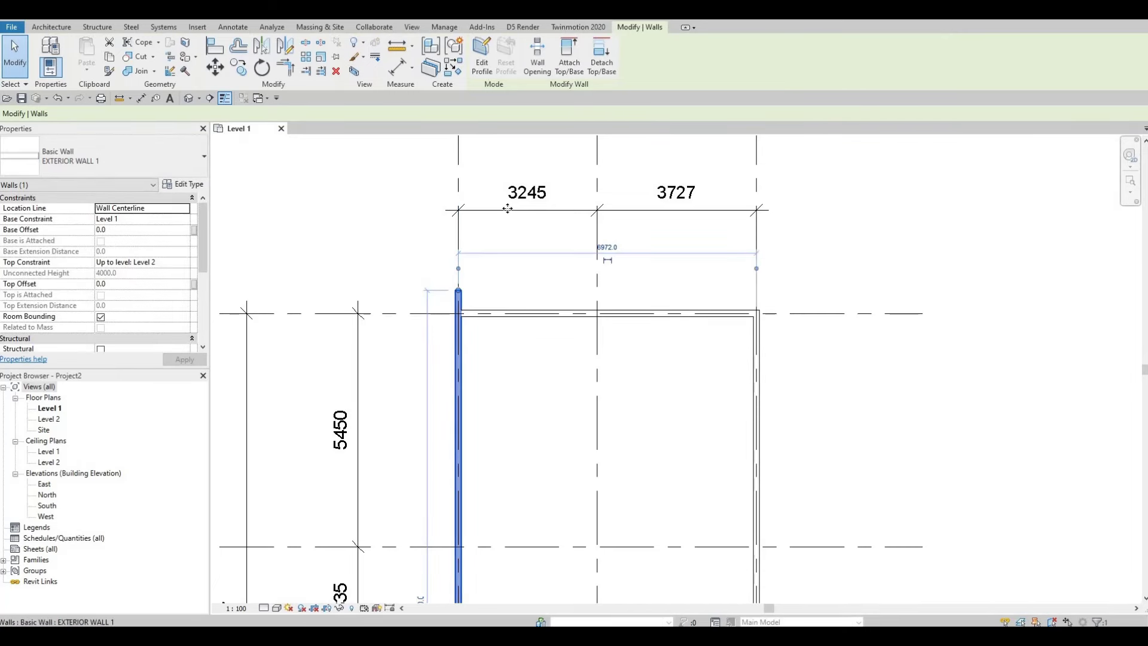
middle_click_drag(507, 208, 503, 236)
scroll(493, 241, "up", 2)
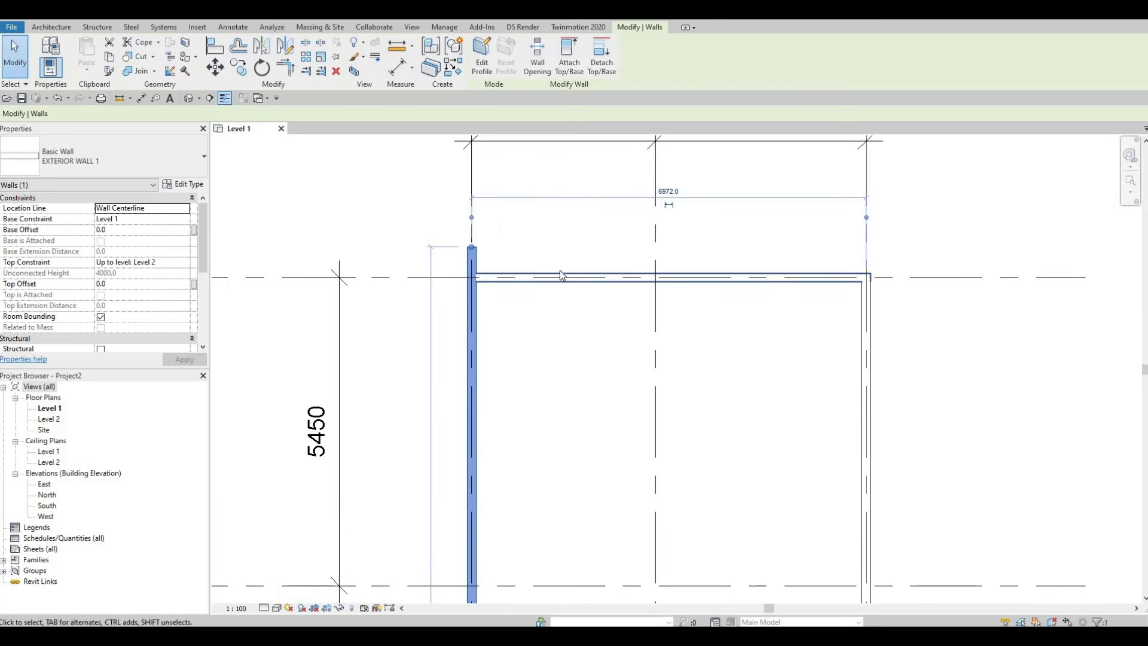
key("ctrl+z")
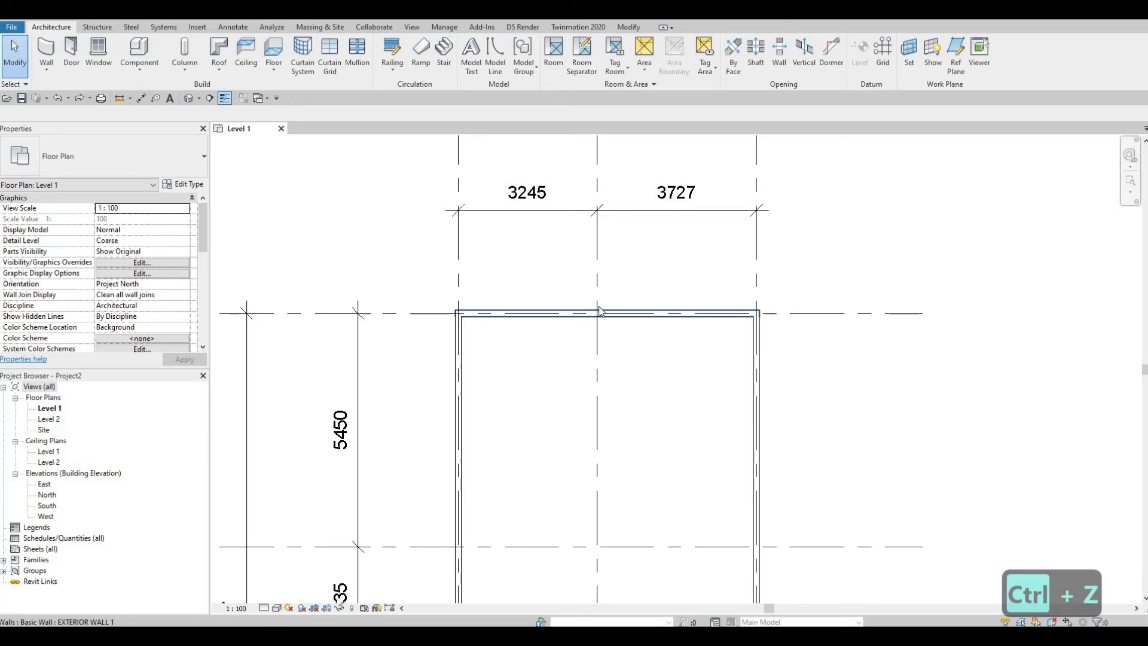
left_click(568, 314)
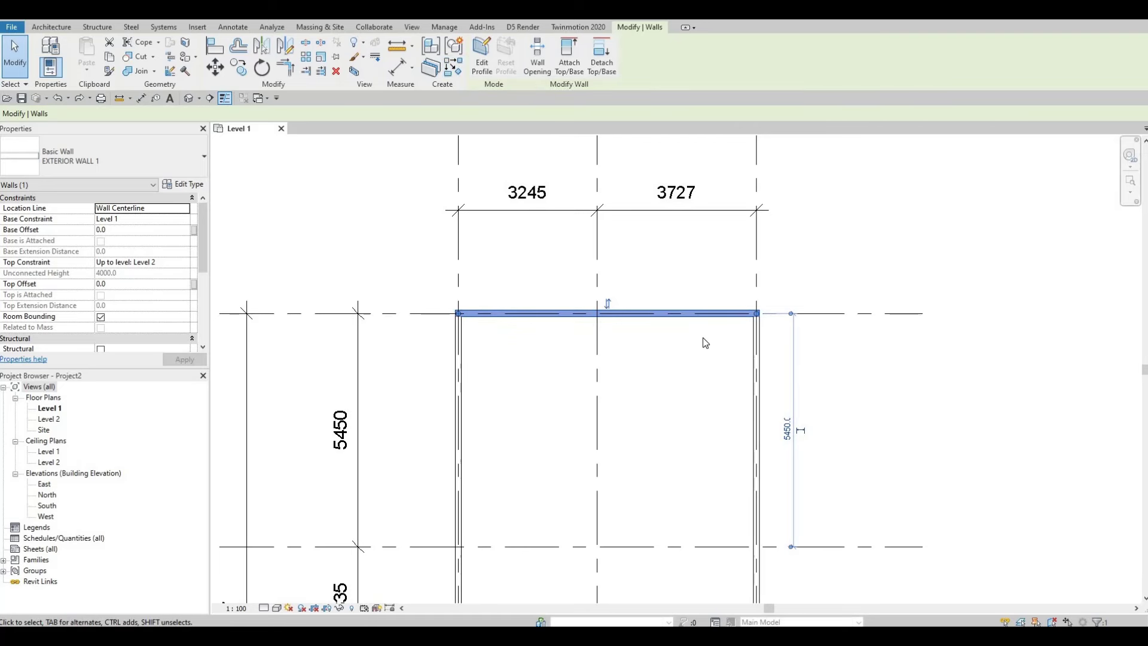
Step: Use Create Similar to draw a wall rising 400 at grid 2, then running left to grid 1
key("c")
key("s")
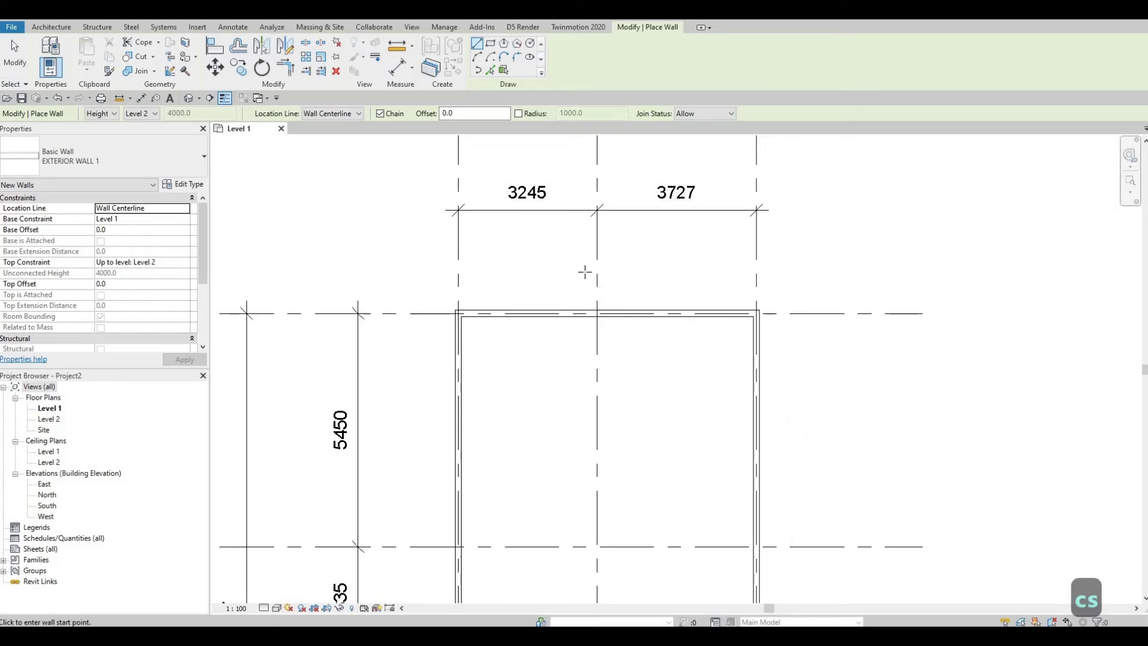
scroll(585, 272, "up", 1)
scroll(584, 293, "up", 2)
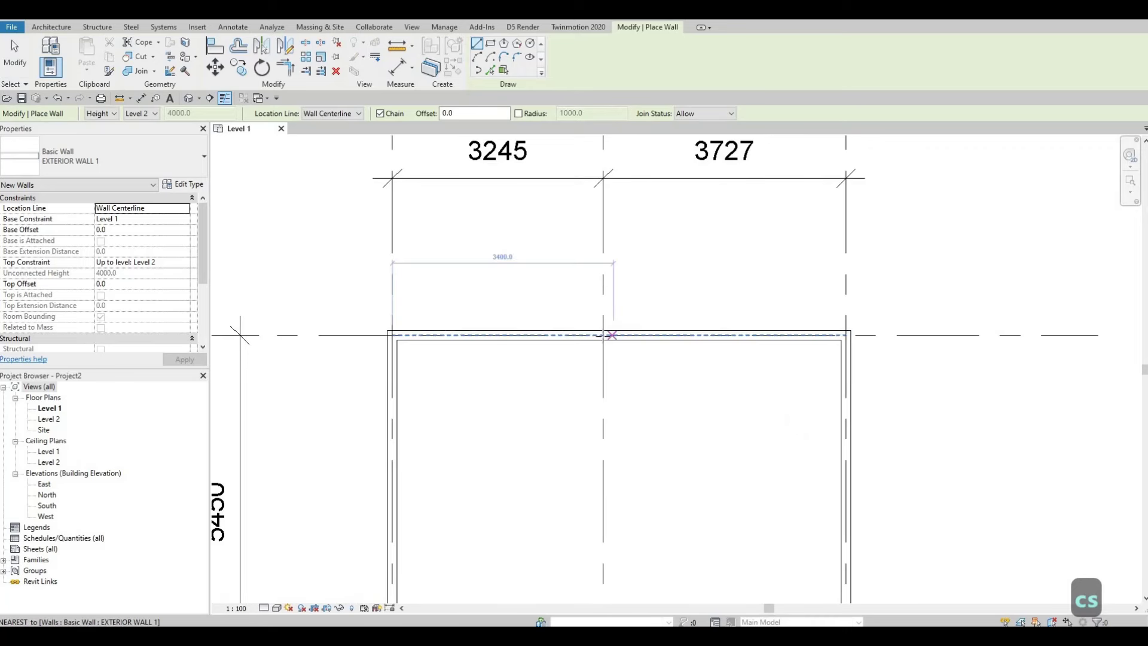
left_click(605, 320)
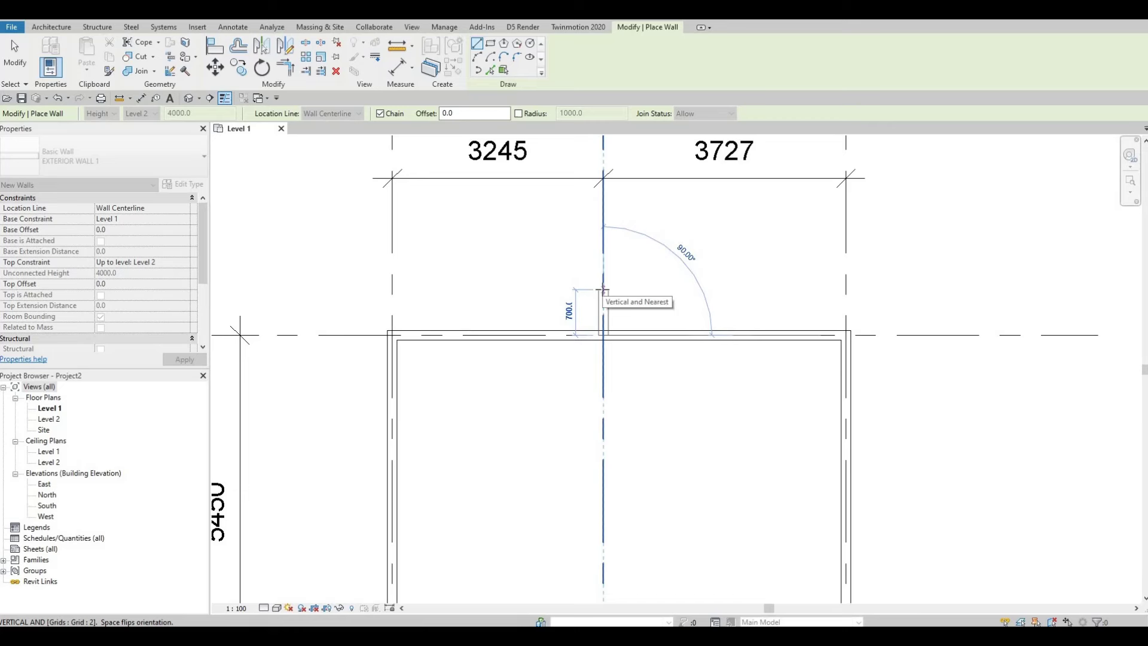
type("400")
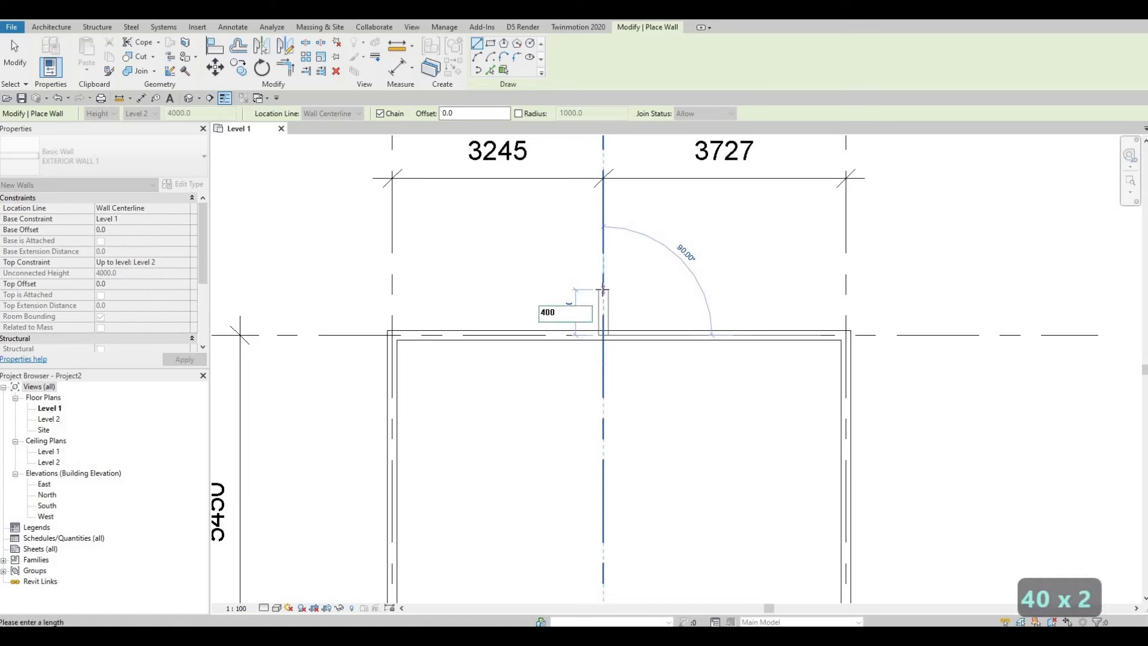
key("Return")
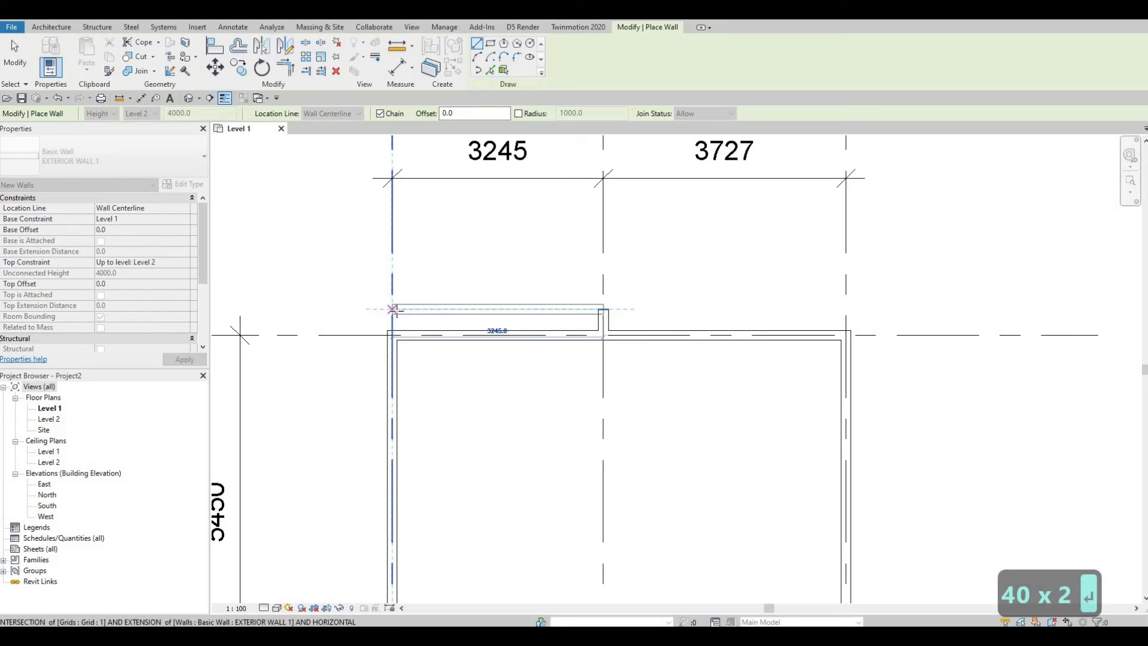
left_click(417, 319)
key("Escape")
key("Escape")
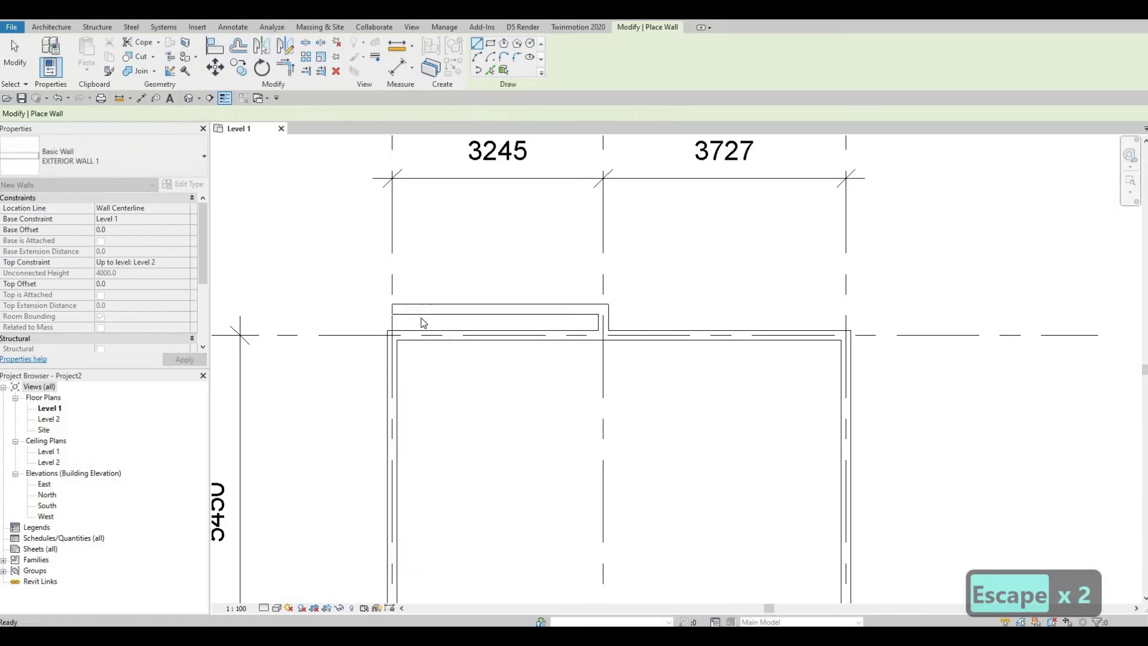
key("t")
key("r")
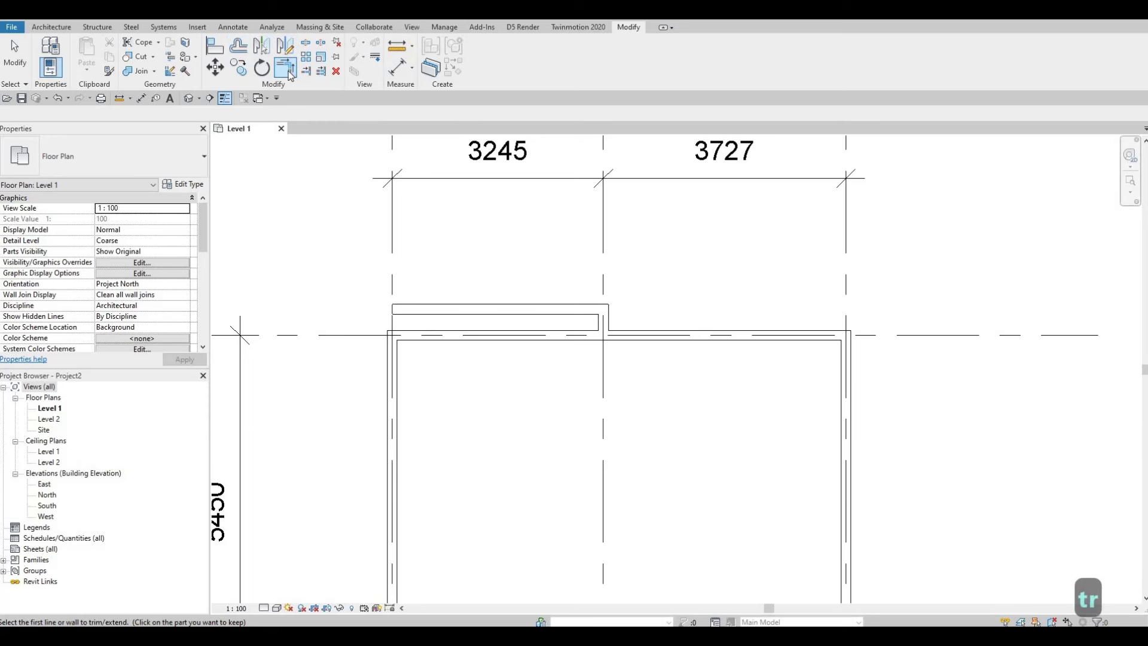
Step: Corner-trim the new upper wall with the grid 1 wall and cut the old top wall at the short wall
left_click(407, 311)
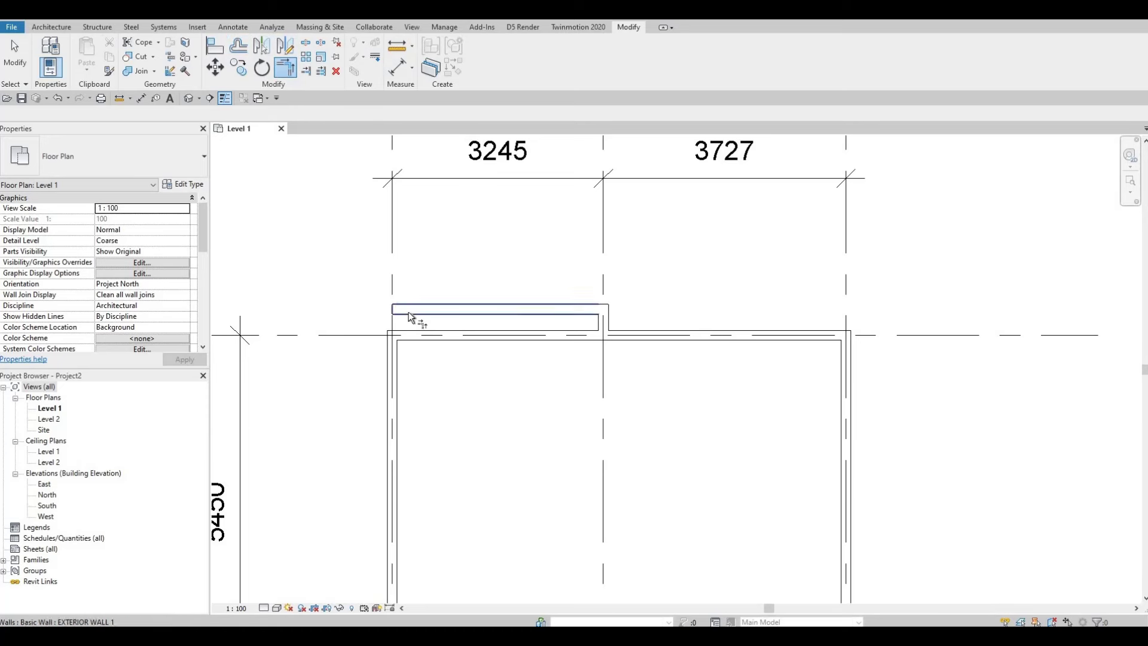
left_click(389, 364)
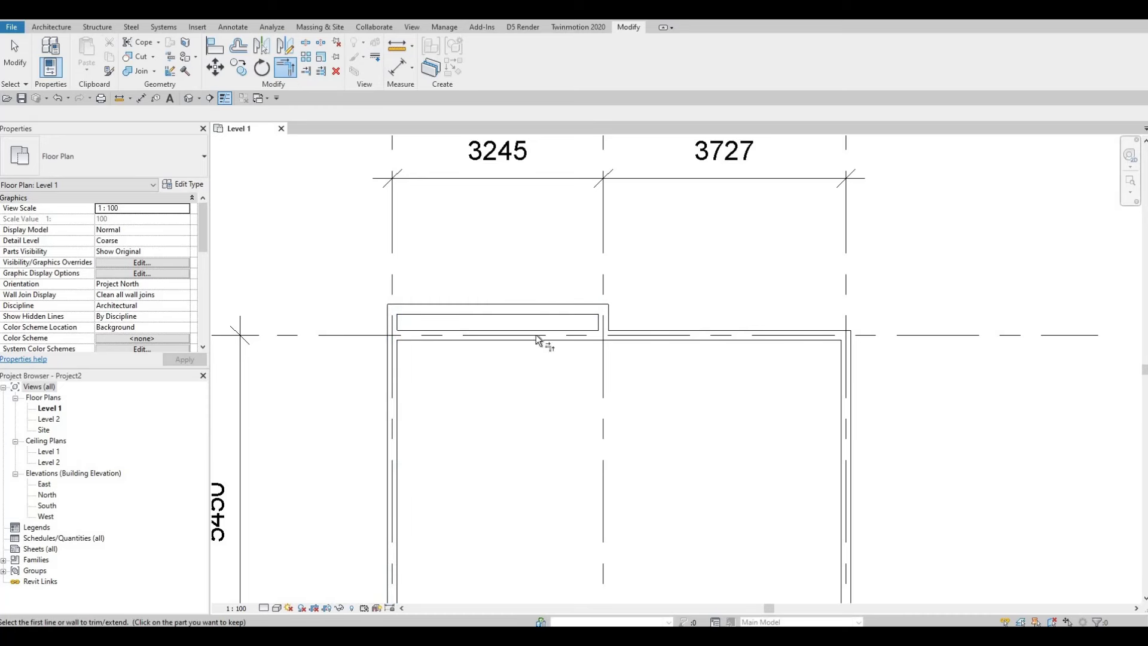
left_click(602, 323)
left_click(606, 313)
scroll(586, 292, "down", 3)
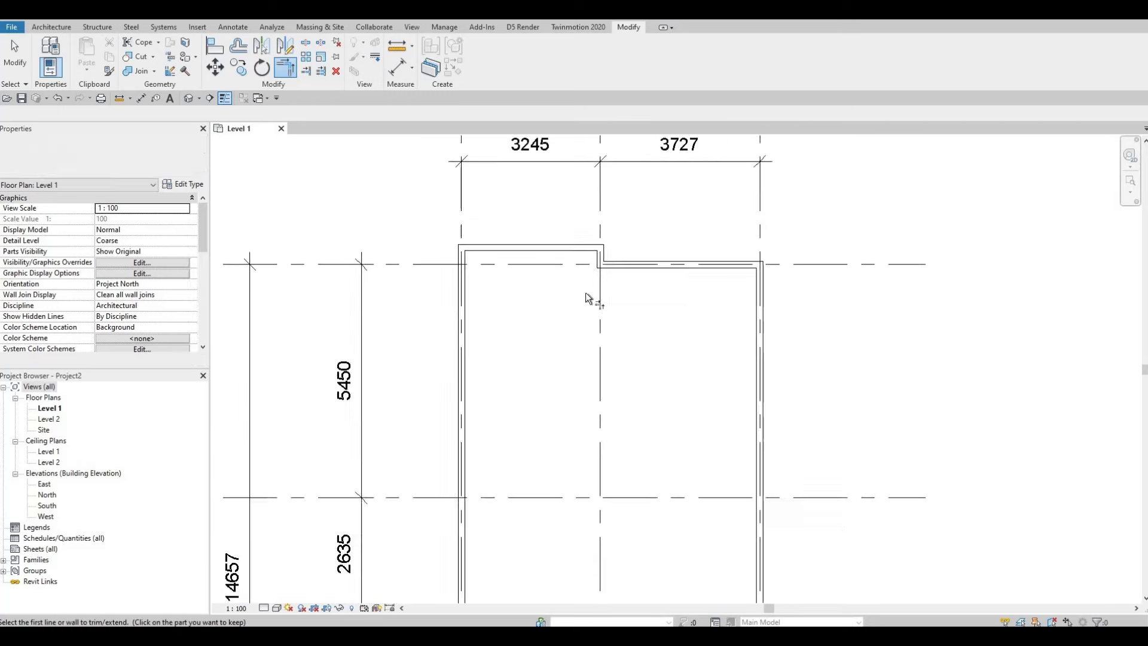
scroll(593, 357, "down", 2)
scroll(593, 356, "down", 2)
scroll(581, 493, "up", 2)
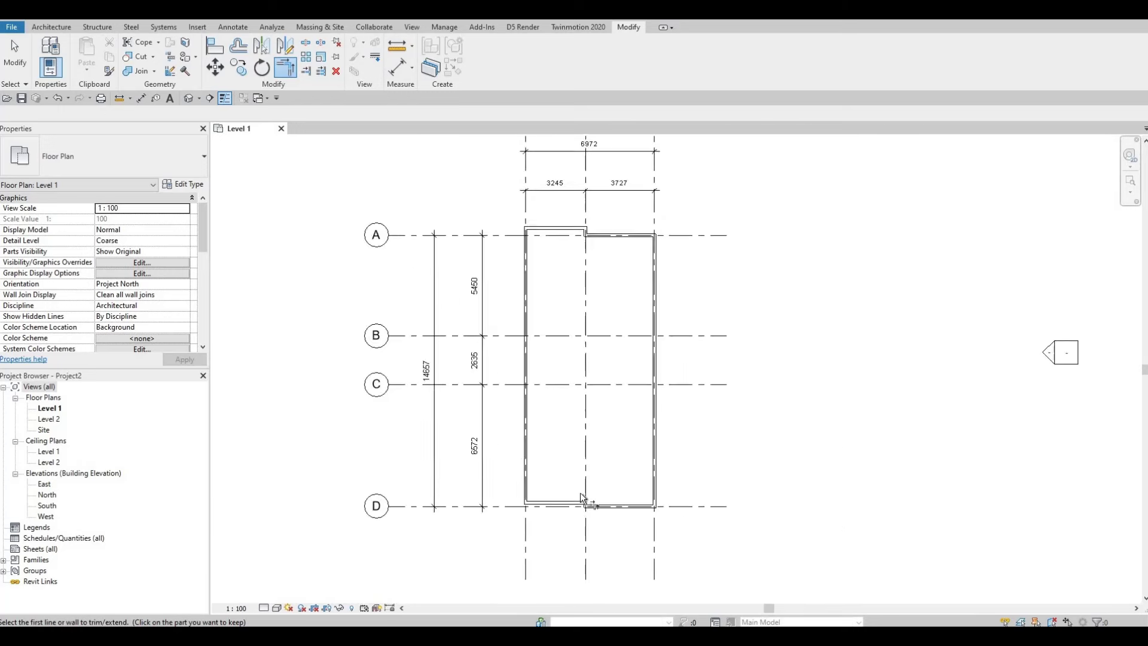
scroll(580, 492, "up", 1)
scroll(580, 493, "up", 1)
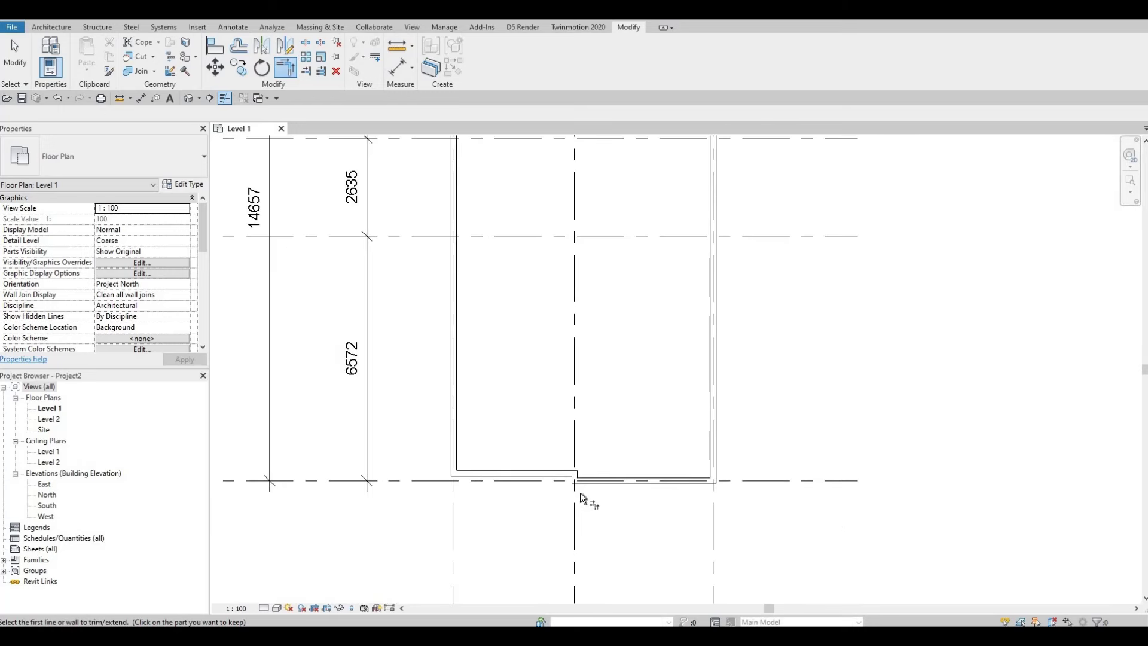
scroll(569, 404, "down", 1)
scroll(565, 410, "down", 1)
scroll(563, 398, "down", 1)
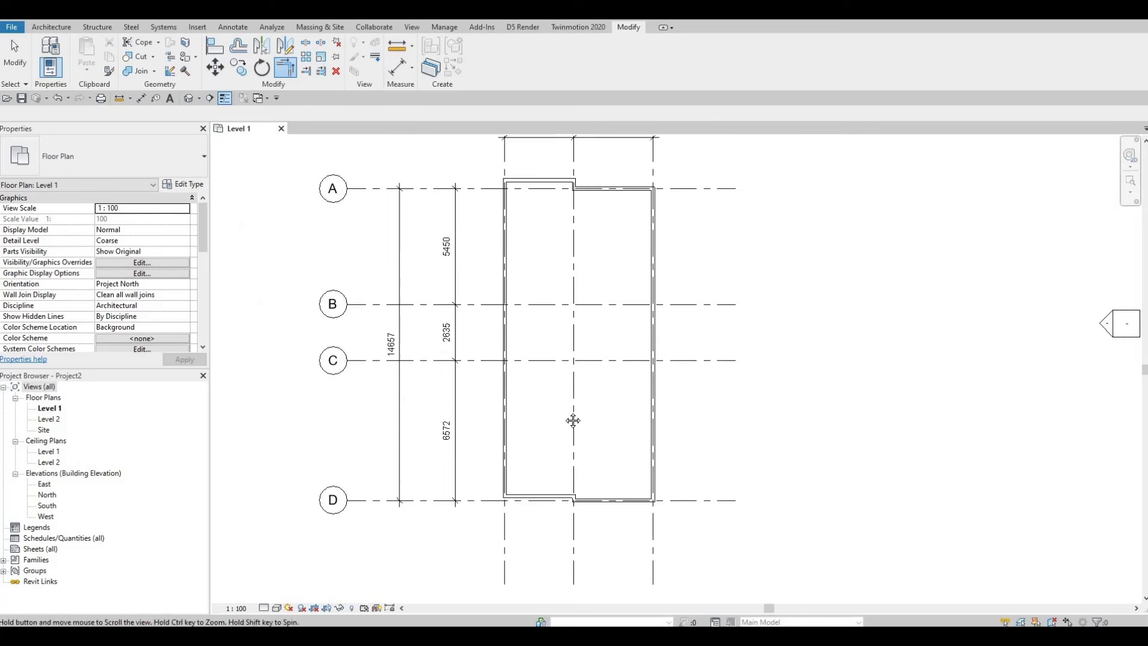
middle_click_drag(562, 389, 635, 412)
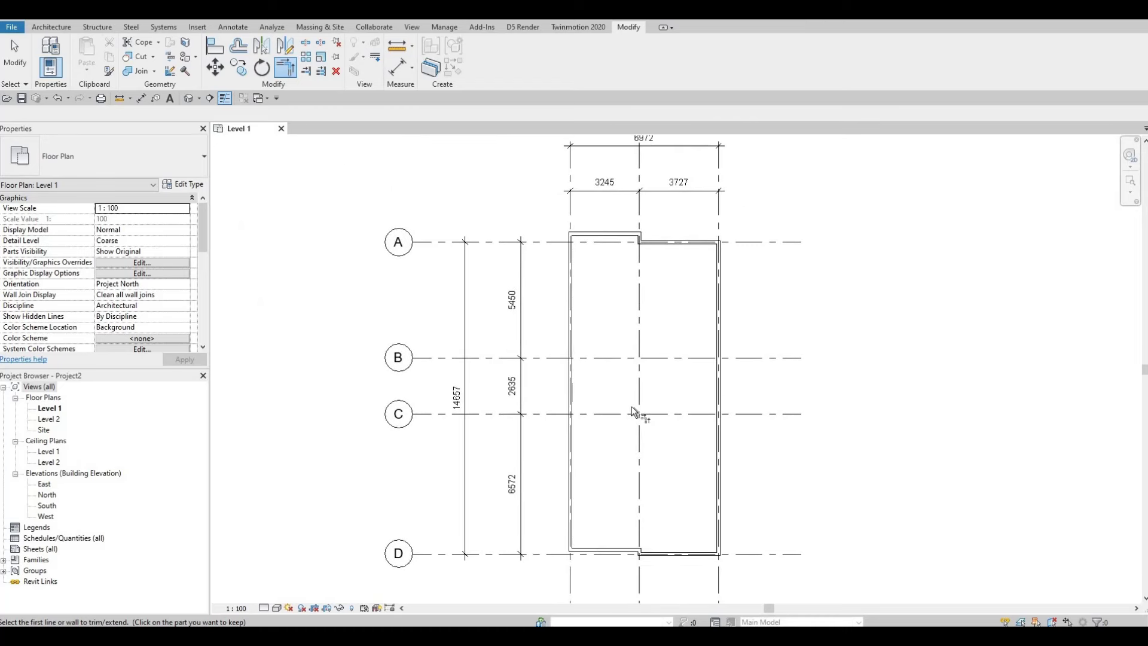
key("Escape")
key("Escape")
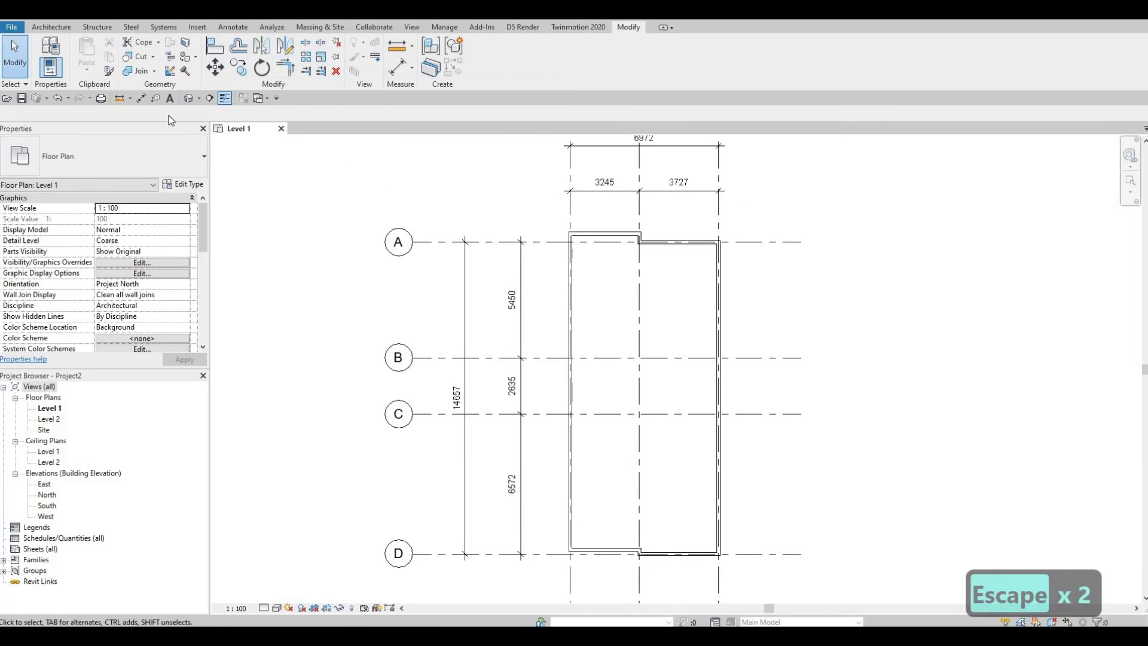
Step: Start a wall and duplicate the EXTERIOR WALL 1 type from its type properties
left_click(48, 28)
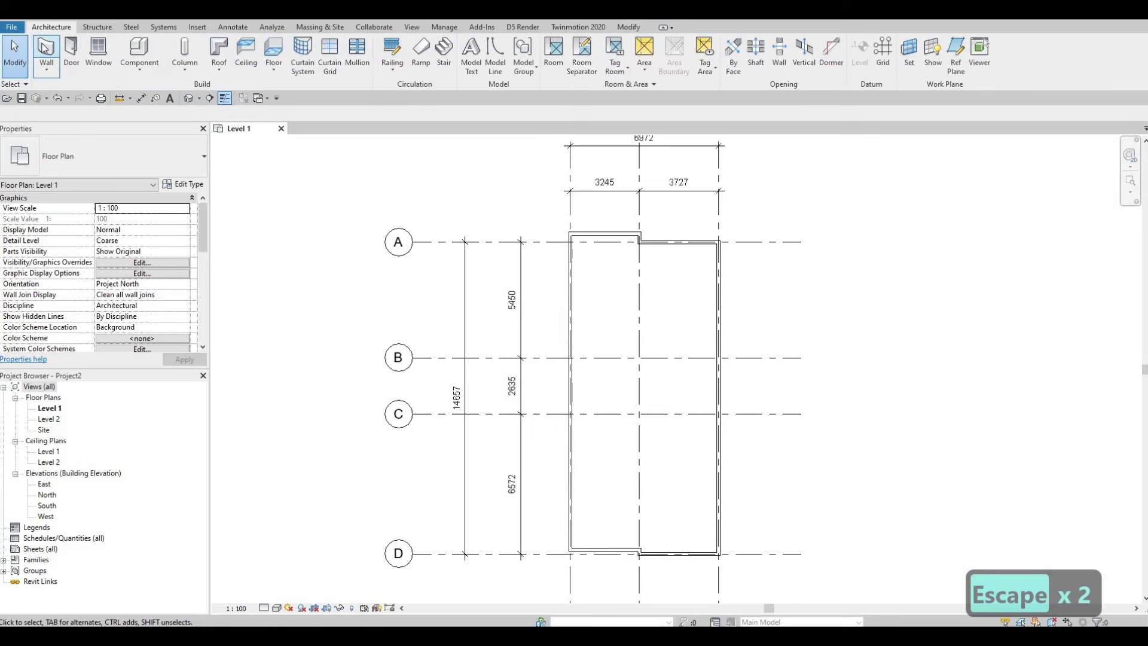
left_click(45, 48)
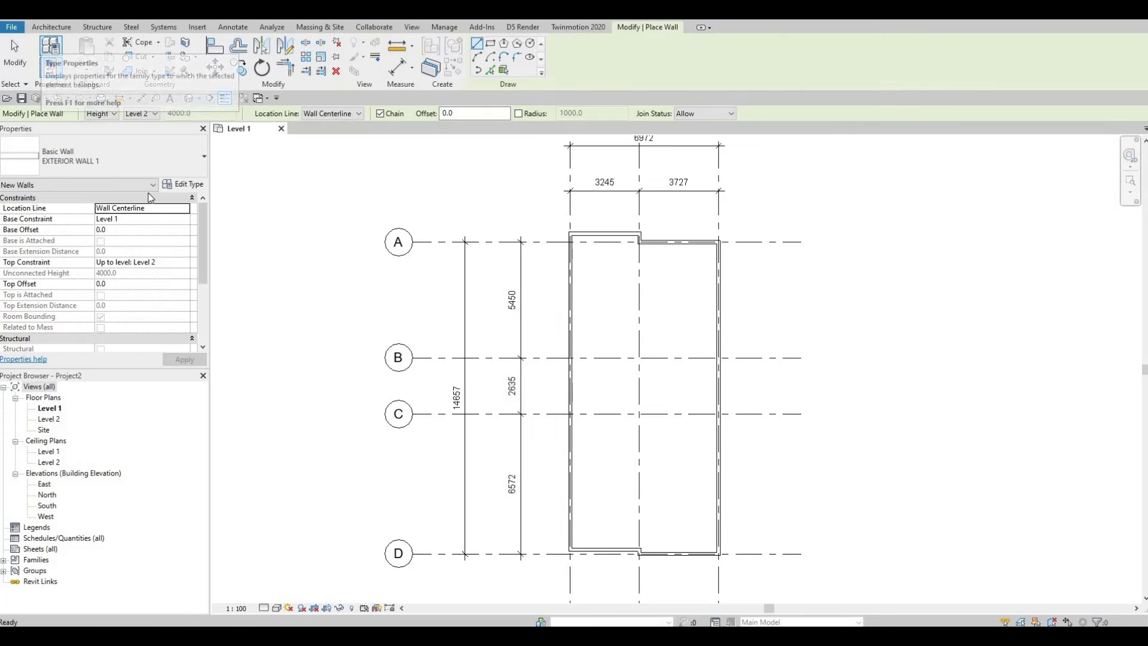
left_click(184, 184)
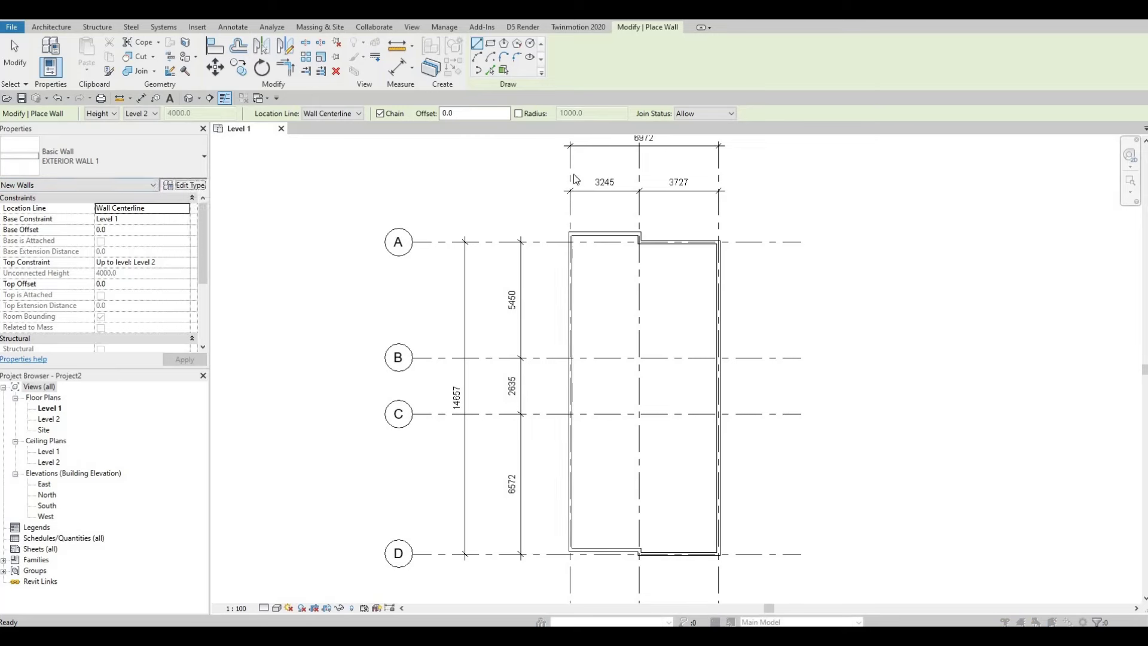
left_click(571, 152)
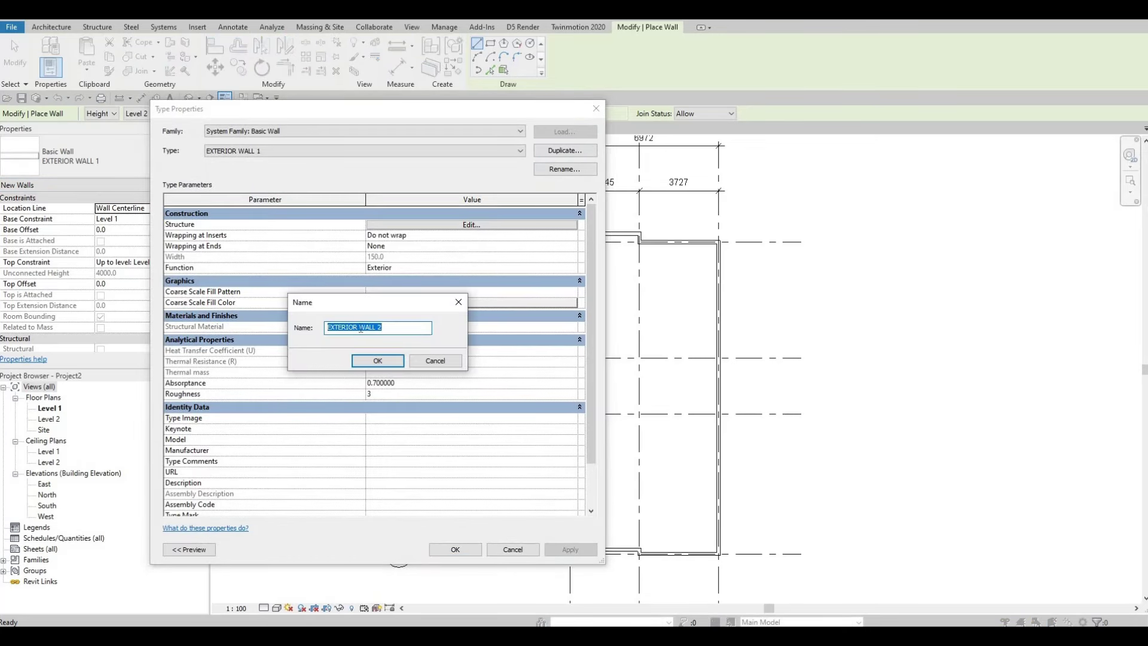
Step: Name the copy INTERIOR WALL 1, accept it, and reopen its type properties
left_click(360, 328)
type("I")
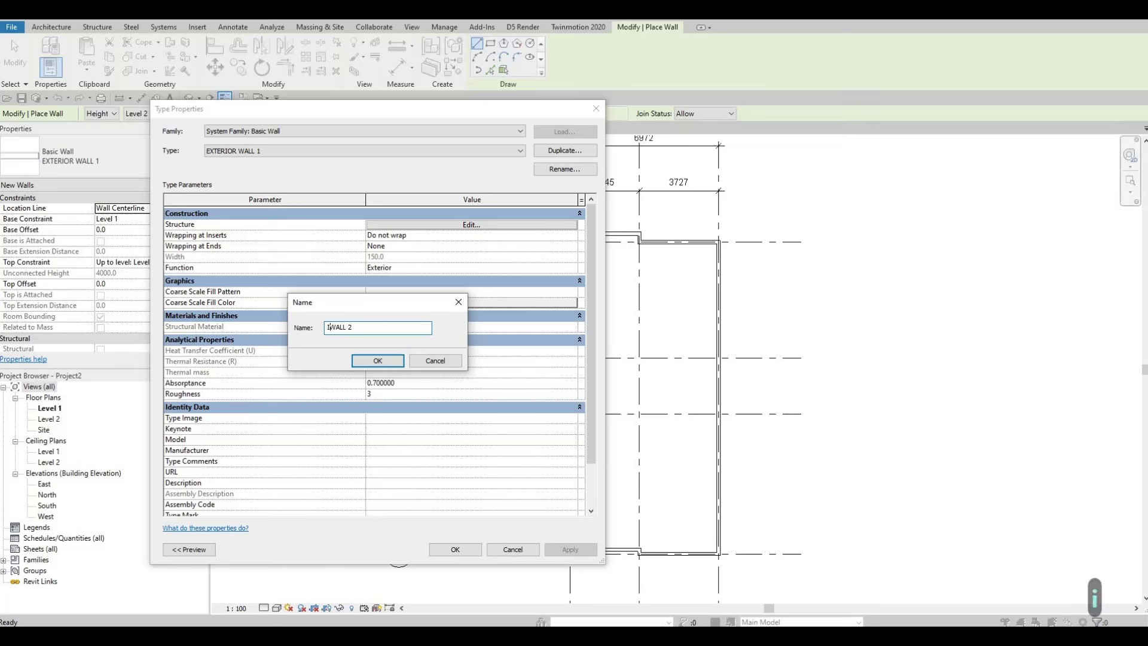
type("NTE")
type("IOR W")
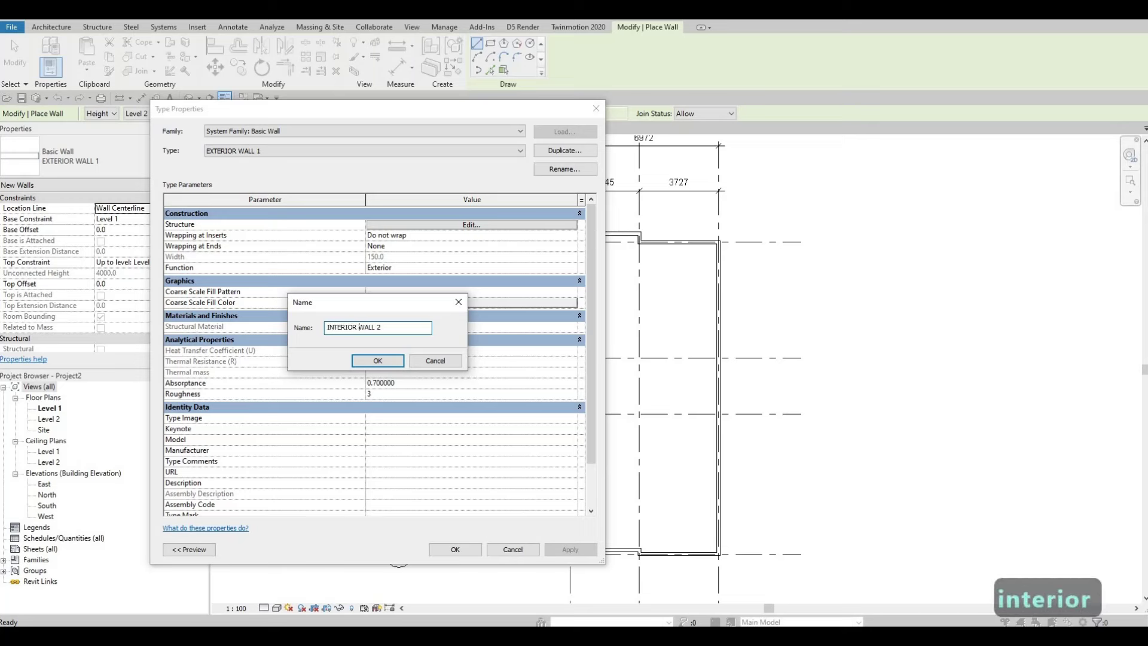
type("ALL")
key("BackSpace")
key("BackSpace")
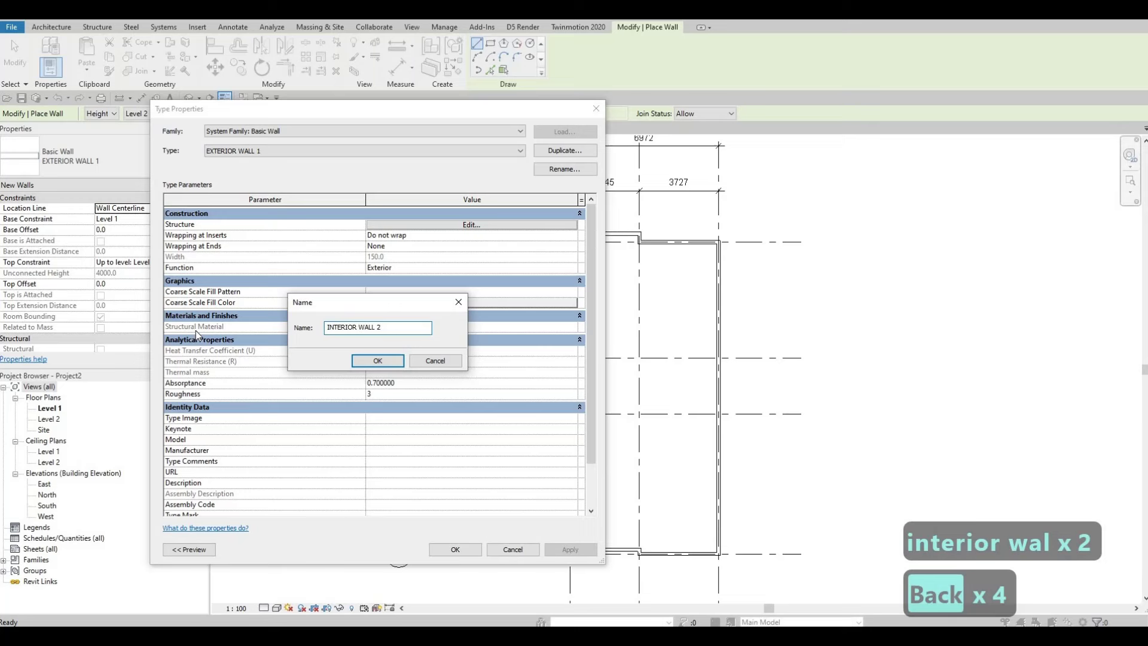
key("Right")
key("Right")
key("Right")
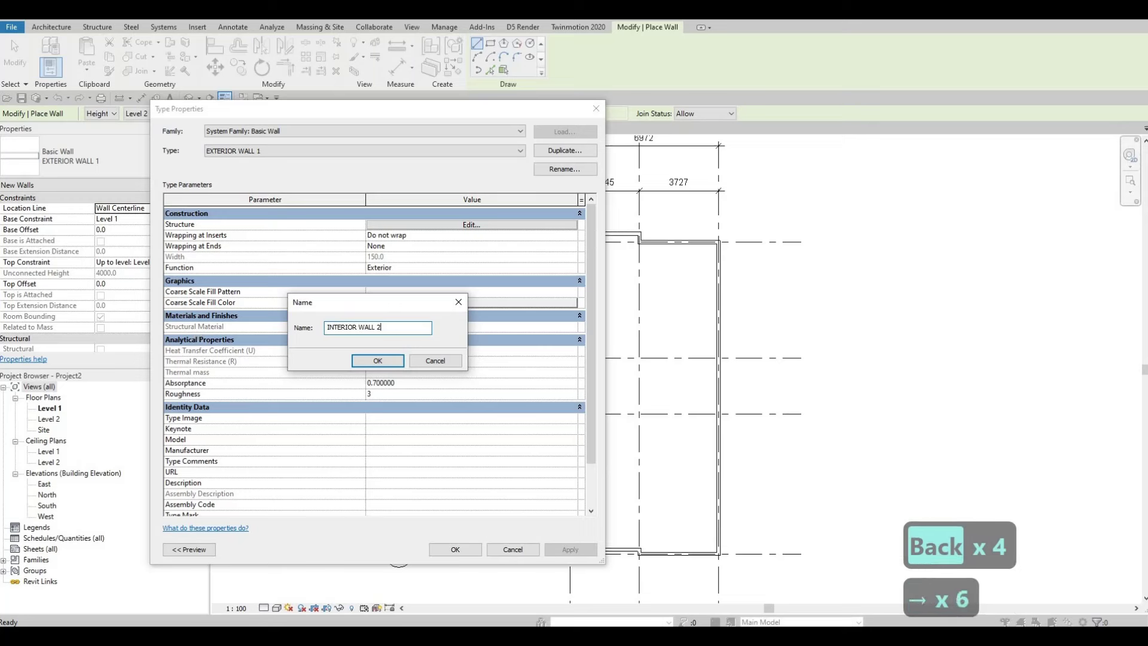
key("BackSpace")
type("1")
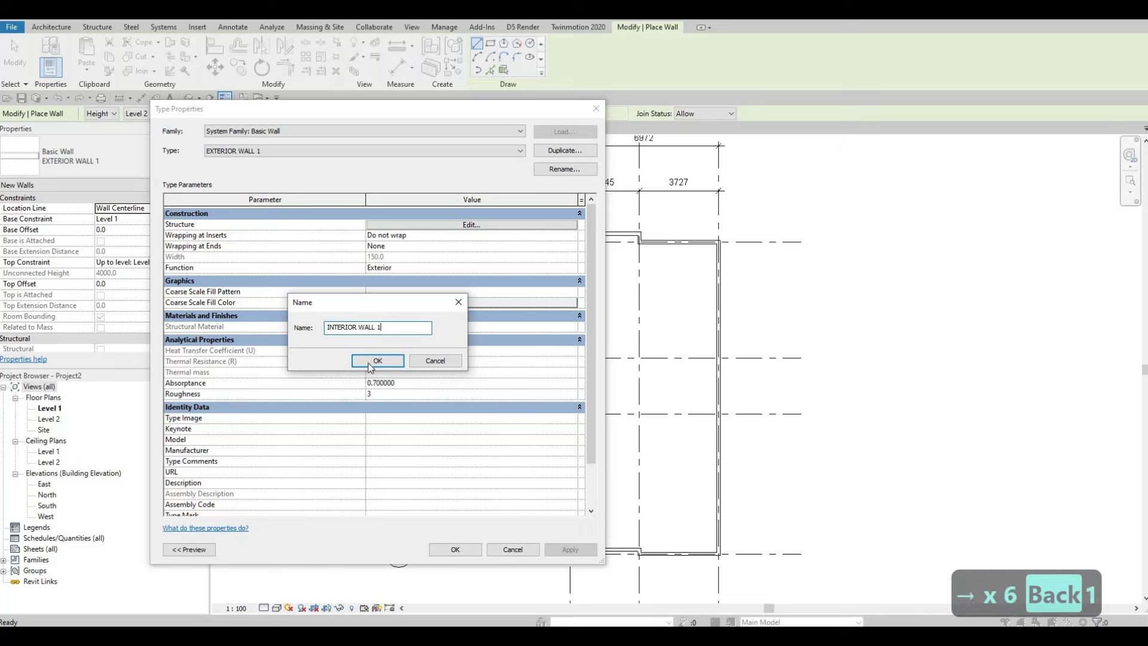
left_click(370, 361)
left_click(453, 547)
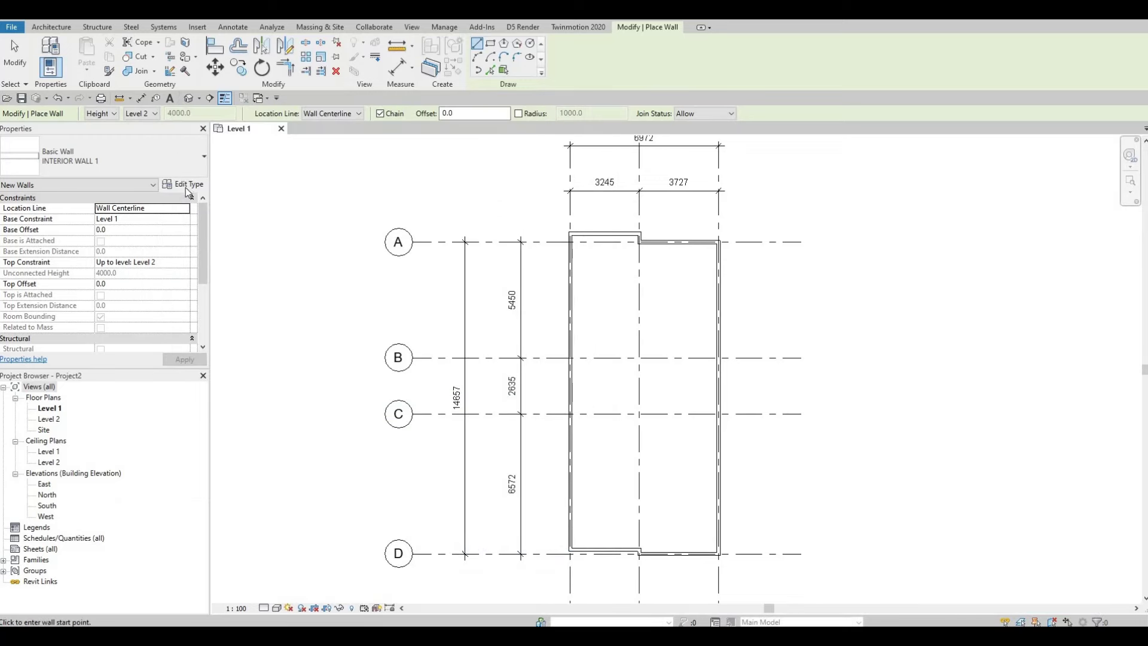
left_click(185, 184)
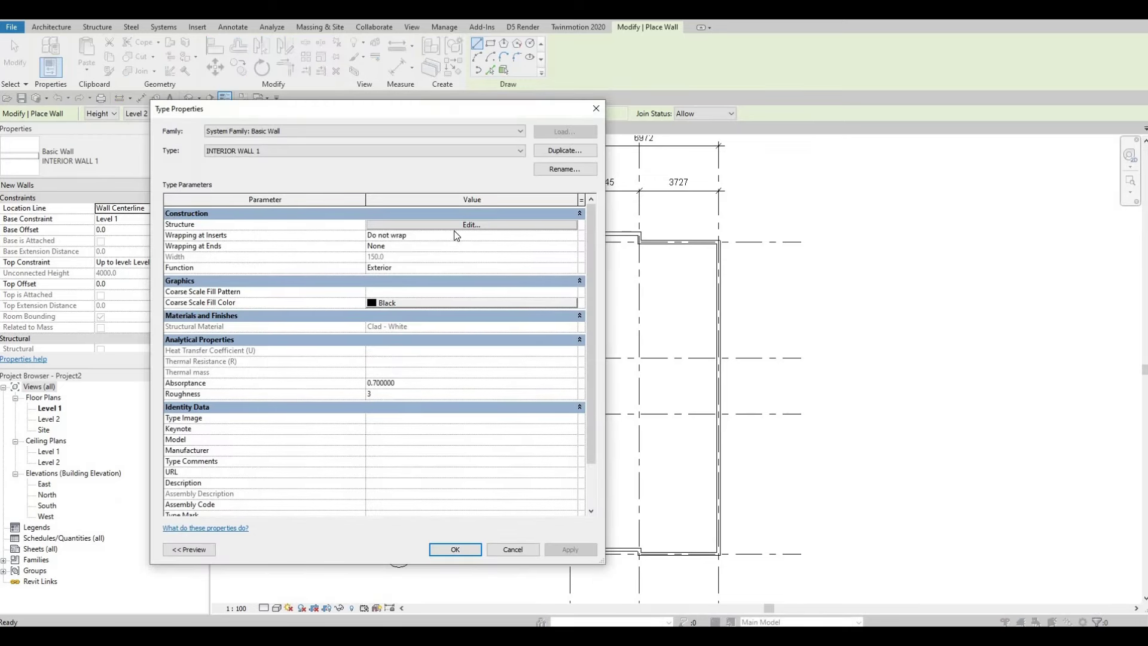
Step: Give the INTERIOR WALL 1 structure layer a 100 mm thickness and Gypsum Wall Board material
left_click(455, 225)
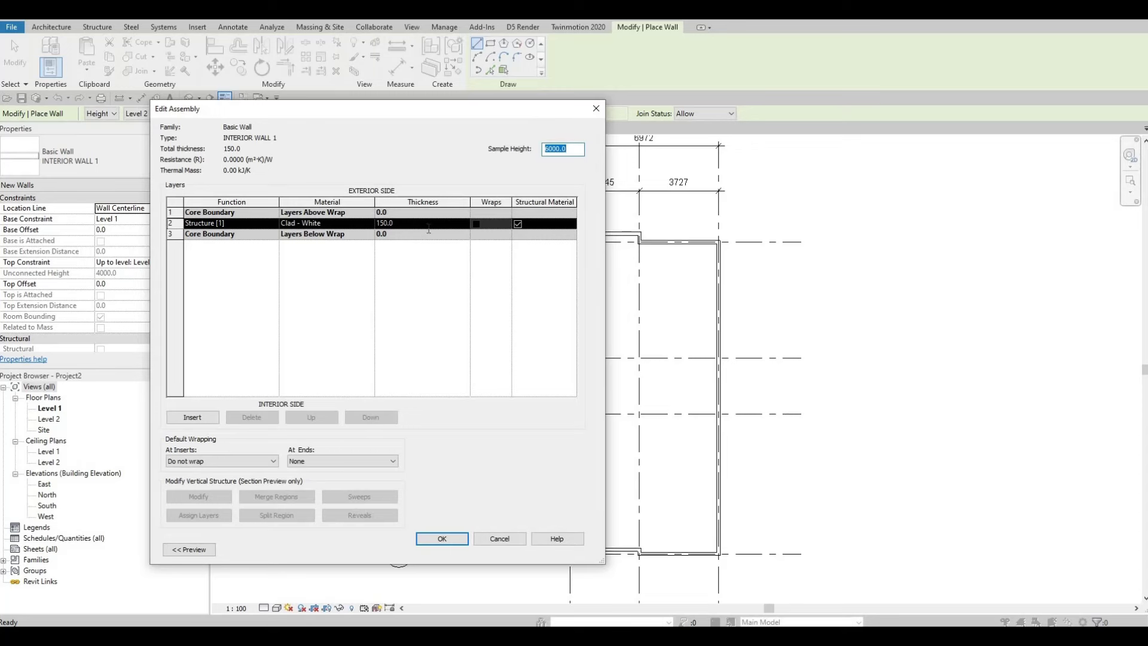
left_click(428, 225)
type("10")
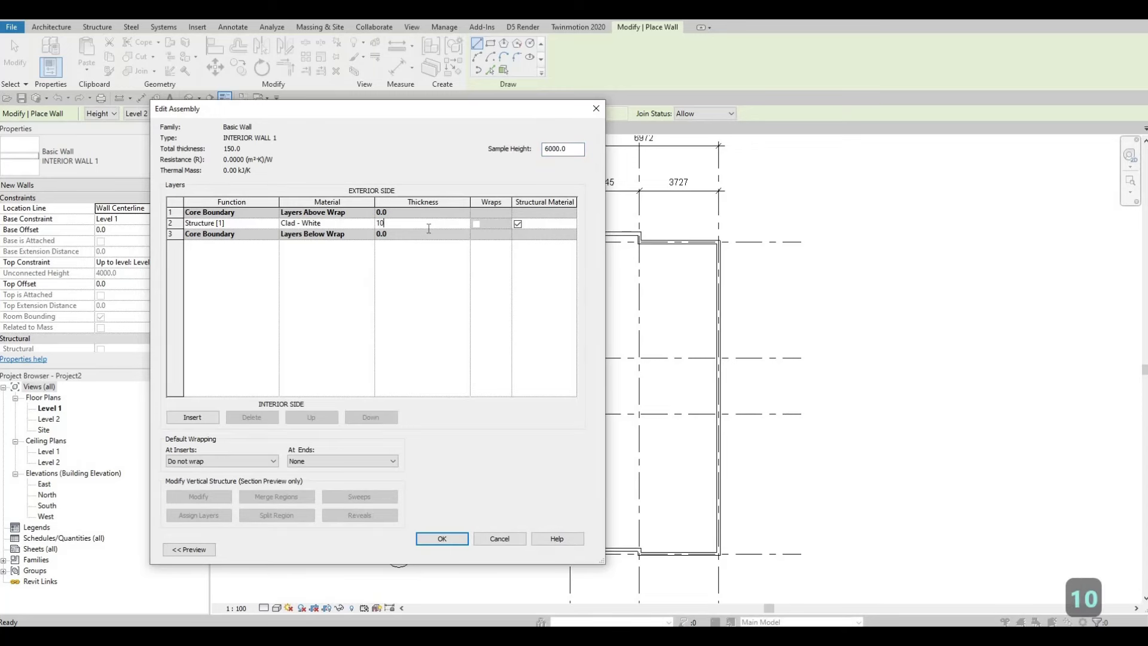
type("0")
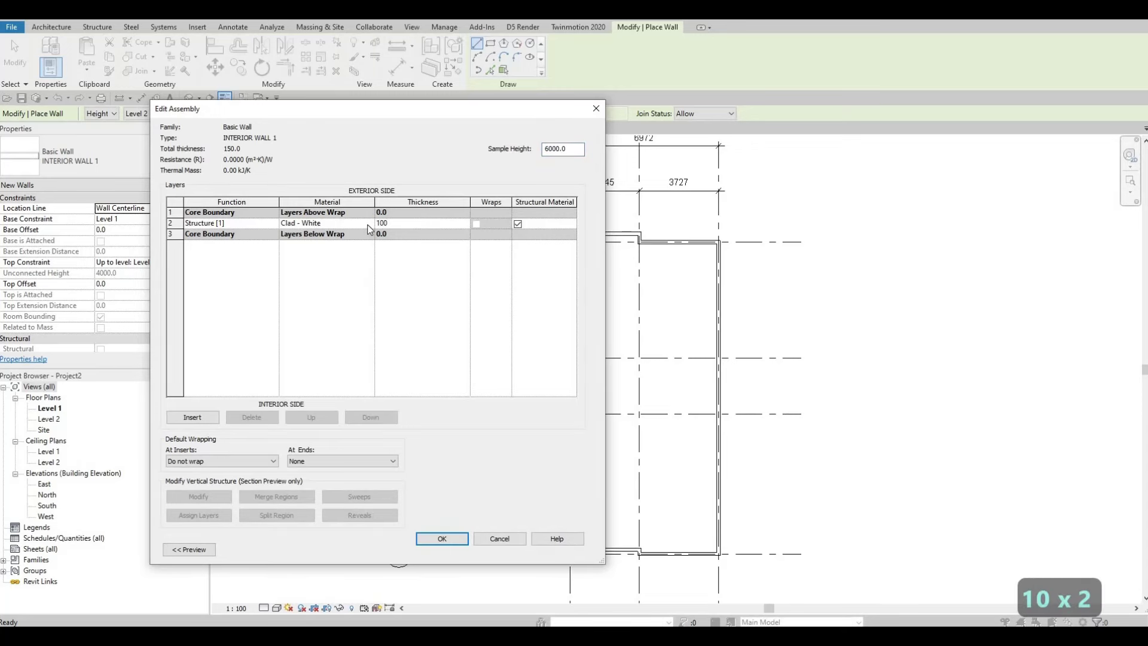
left_click(367, 225)
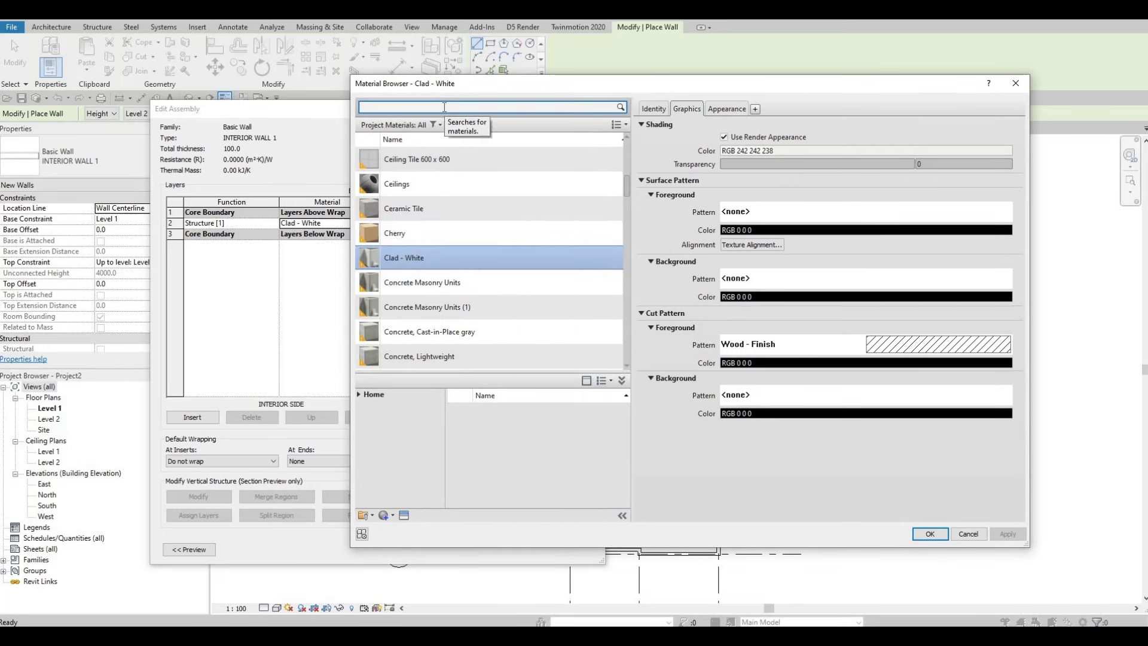
type("GY")
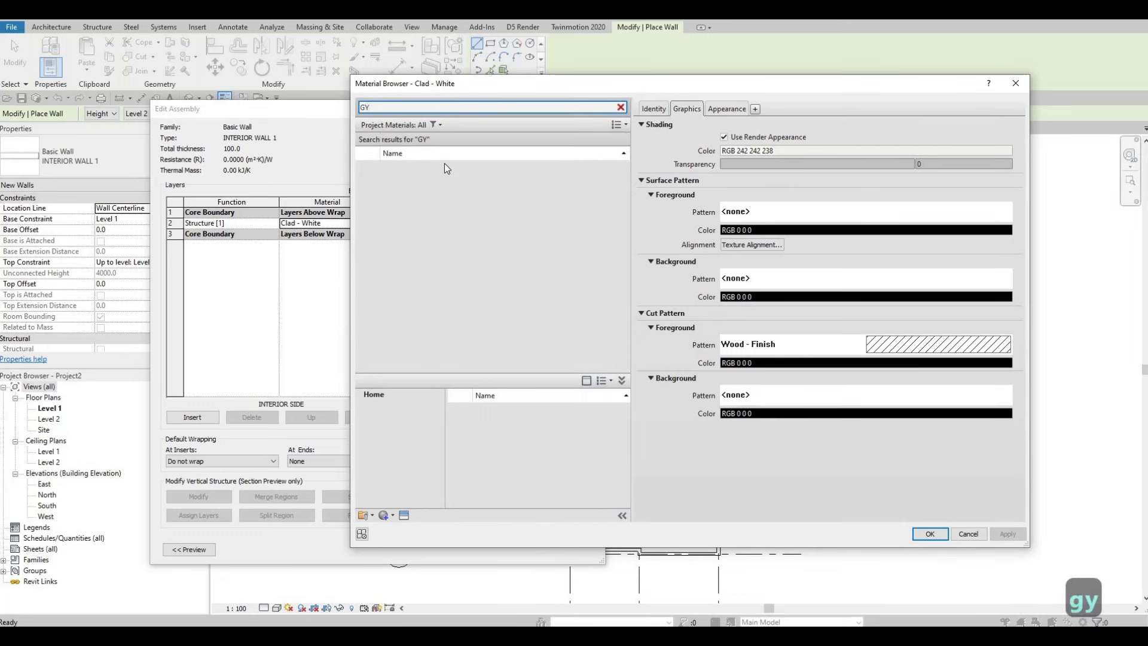
left_click(444, 168)
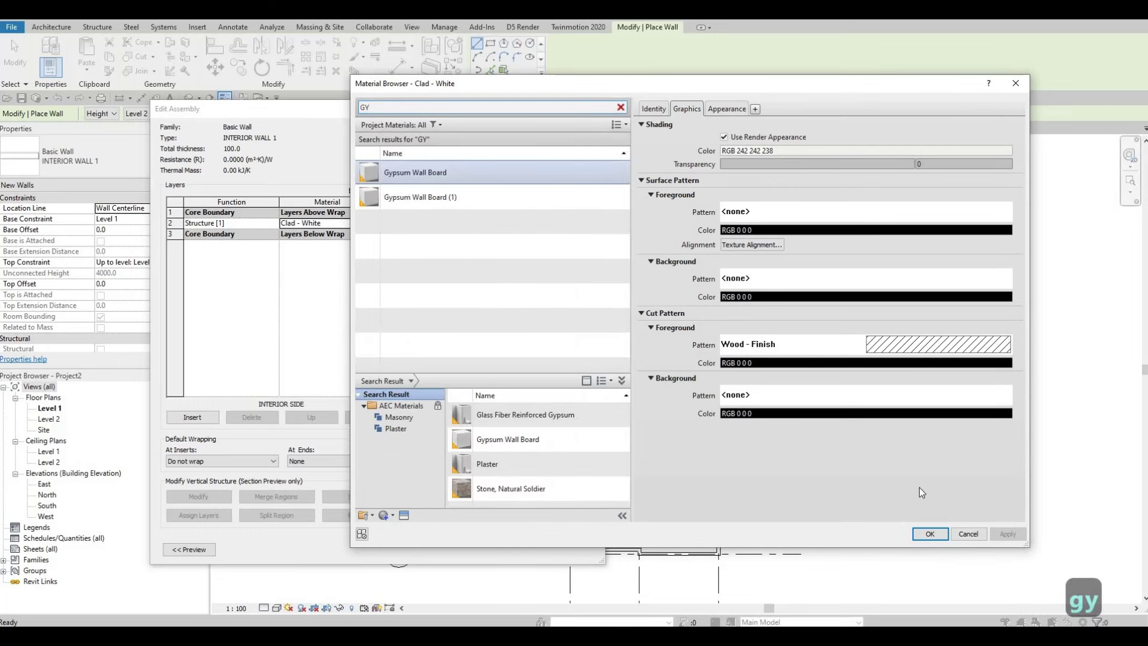
left_click(924, 534)
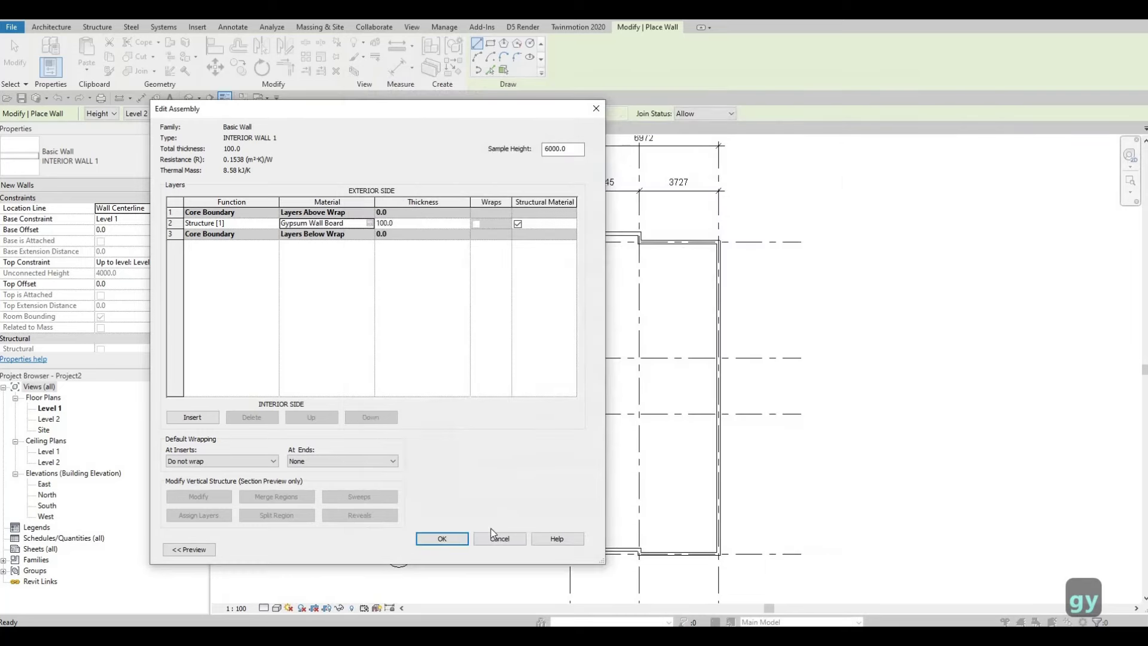
left_click(455, 538)
left_click(451, 544)
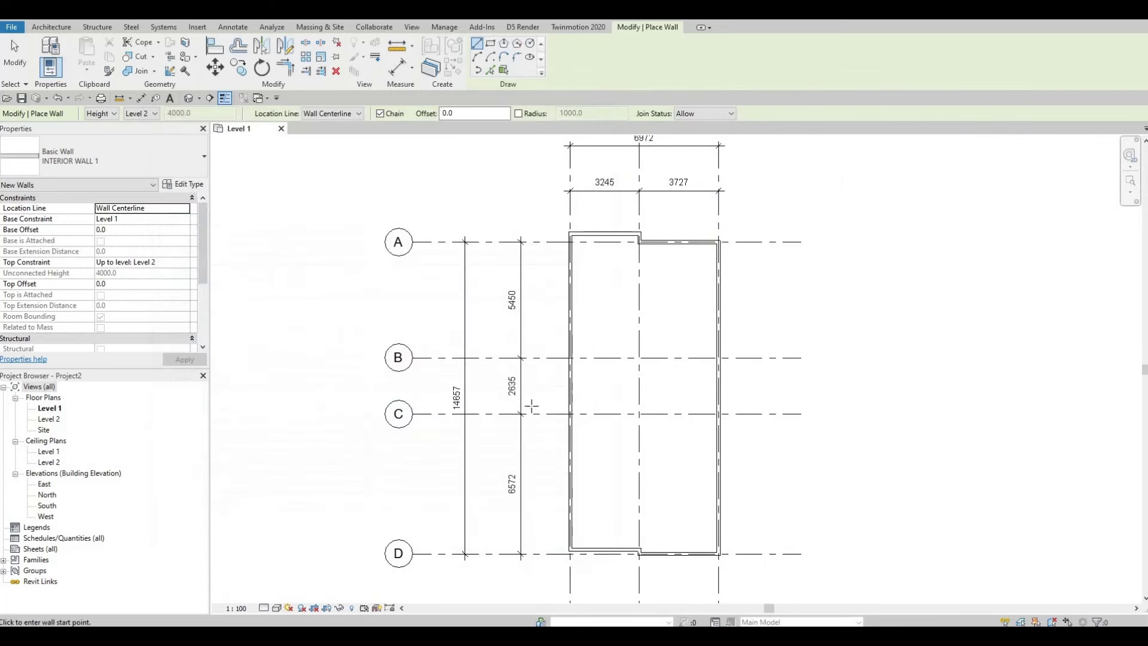
Step: Draw an interior wall along grid C from the right exterior wall to grid 2
scroll(640, 277, "up", 1)
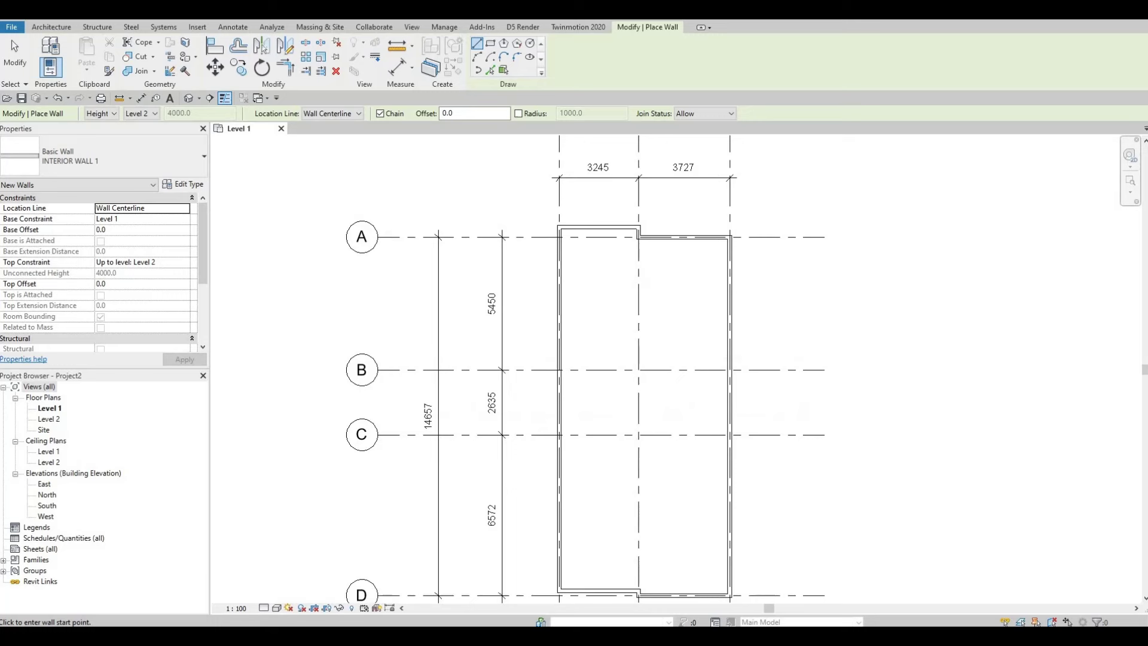
left_click(616, 389)
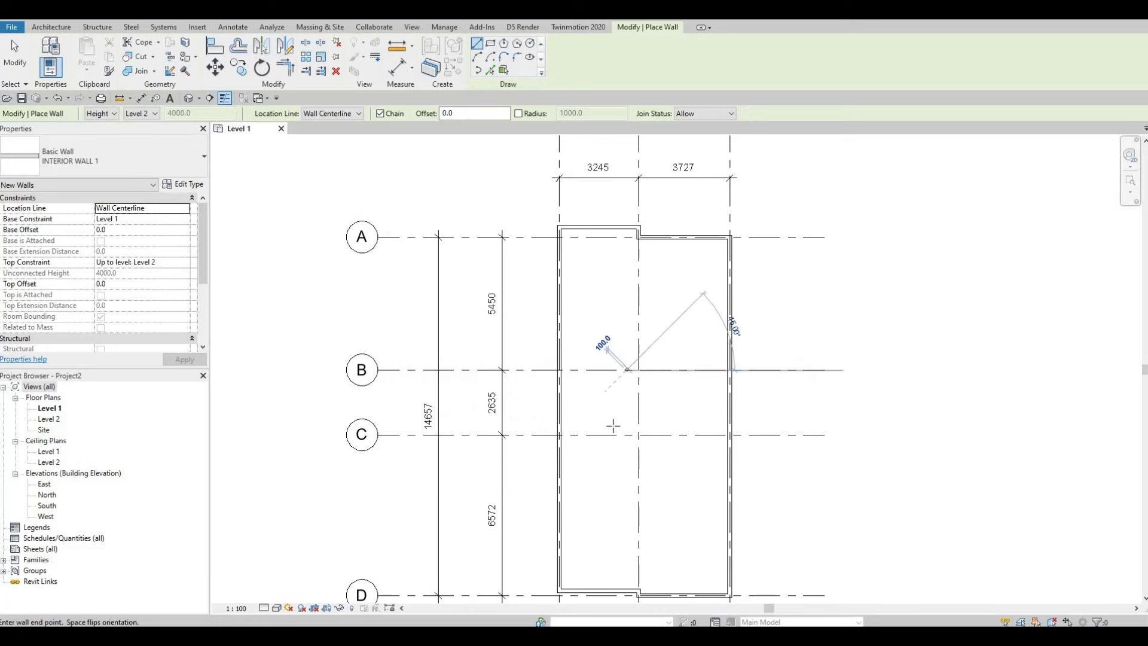
key("Escape")
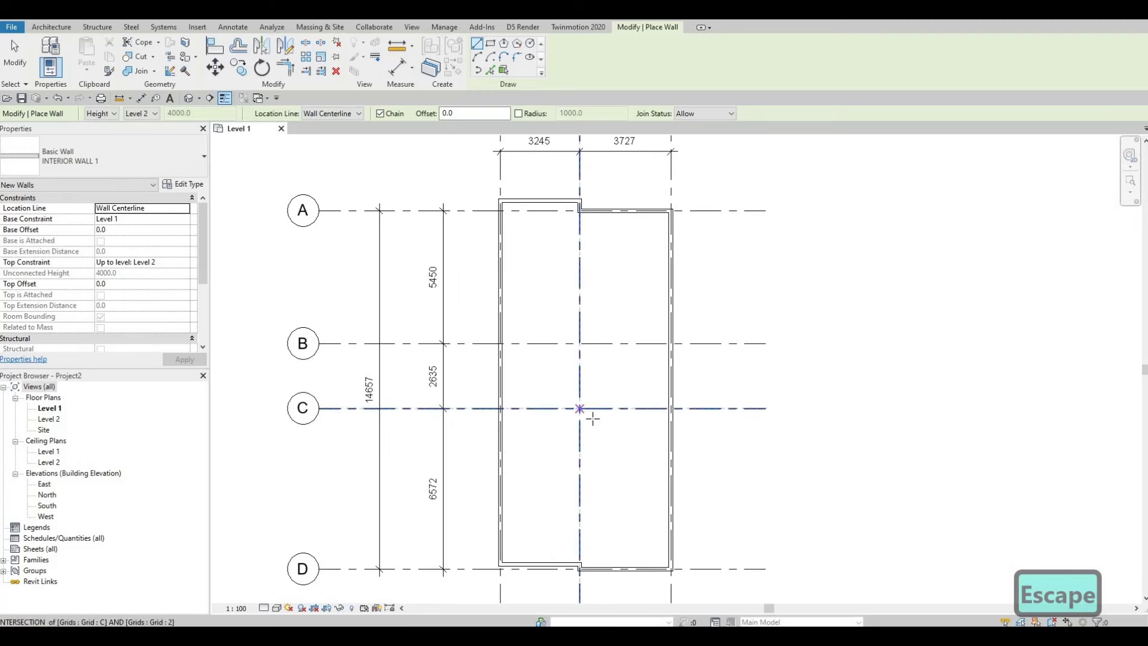
middle_click_drag(648, 445, 590, 419)
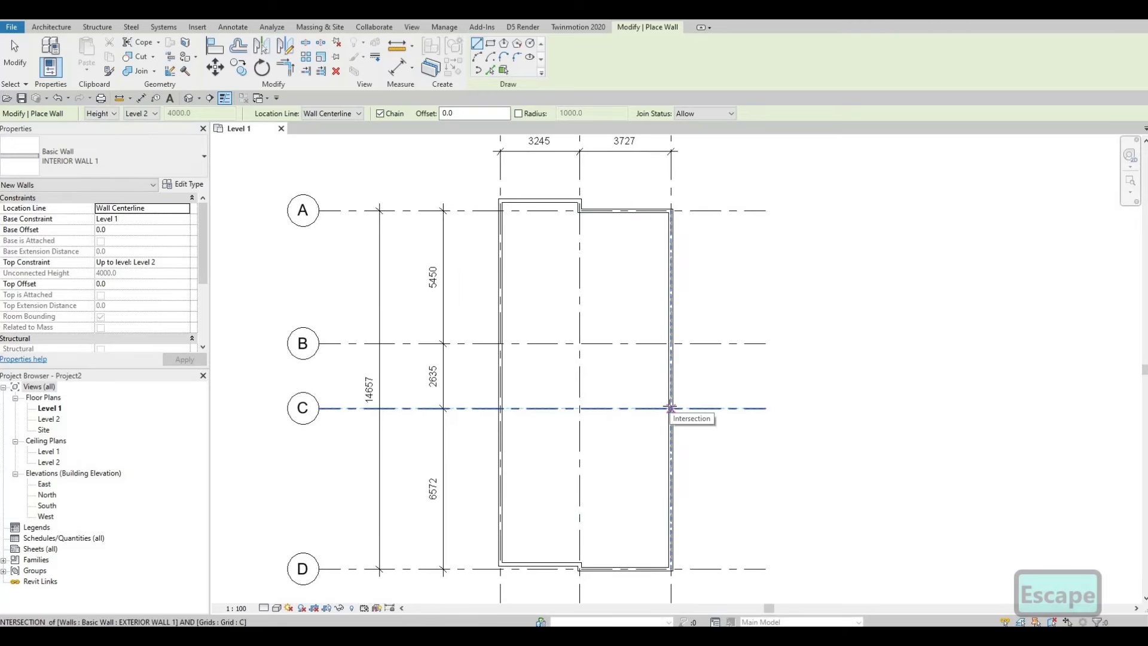
left_click(672, 408)
left_click(579, 408)
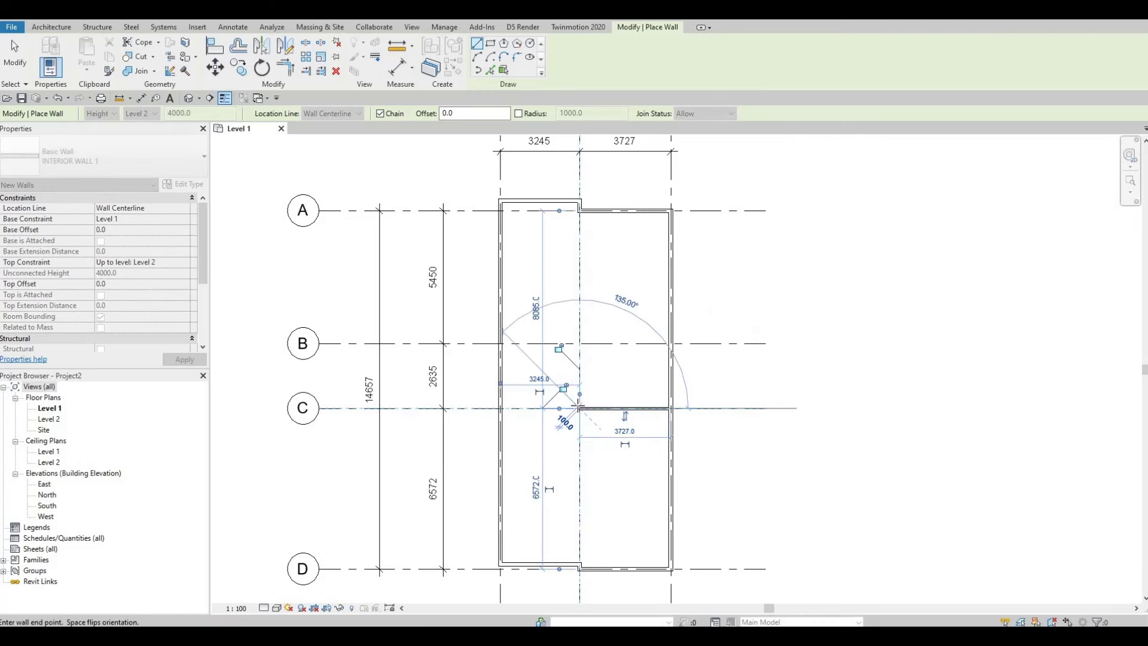
Step: Continue the wall down grid 2, ending just short of the bottom wall
scroll(579, 408, "down", 1)
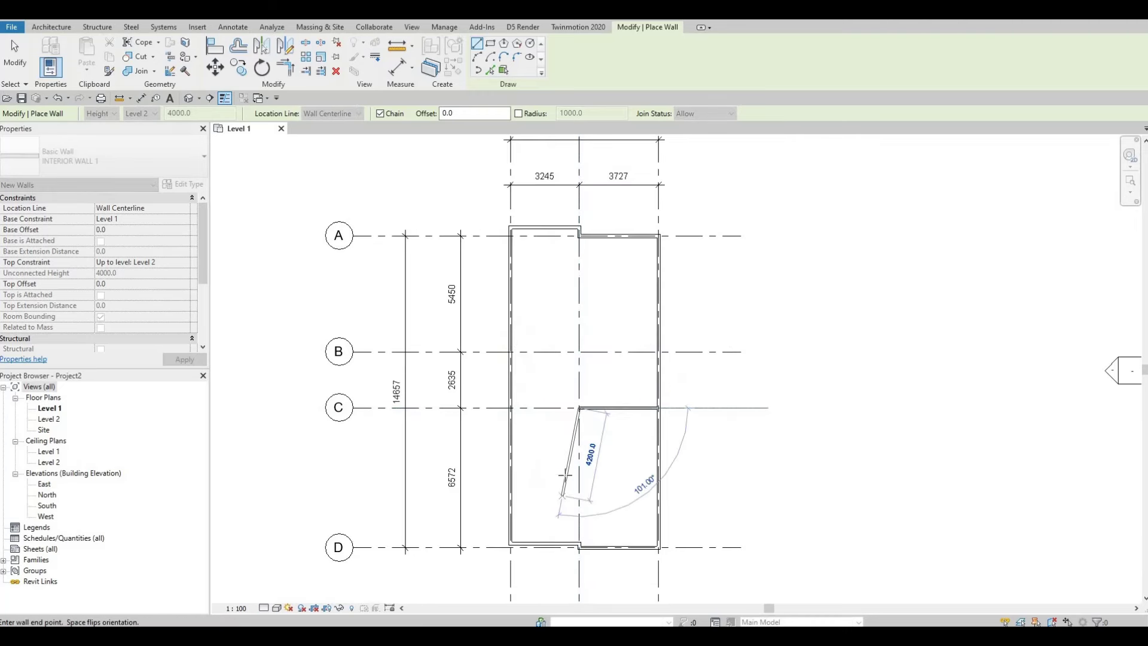
middle_click_drag(572, 505, 563, 419)
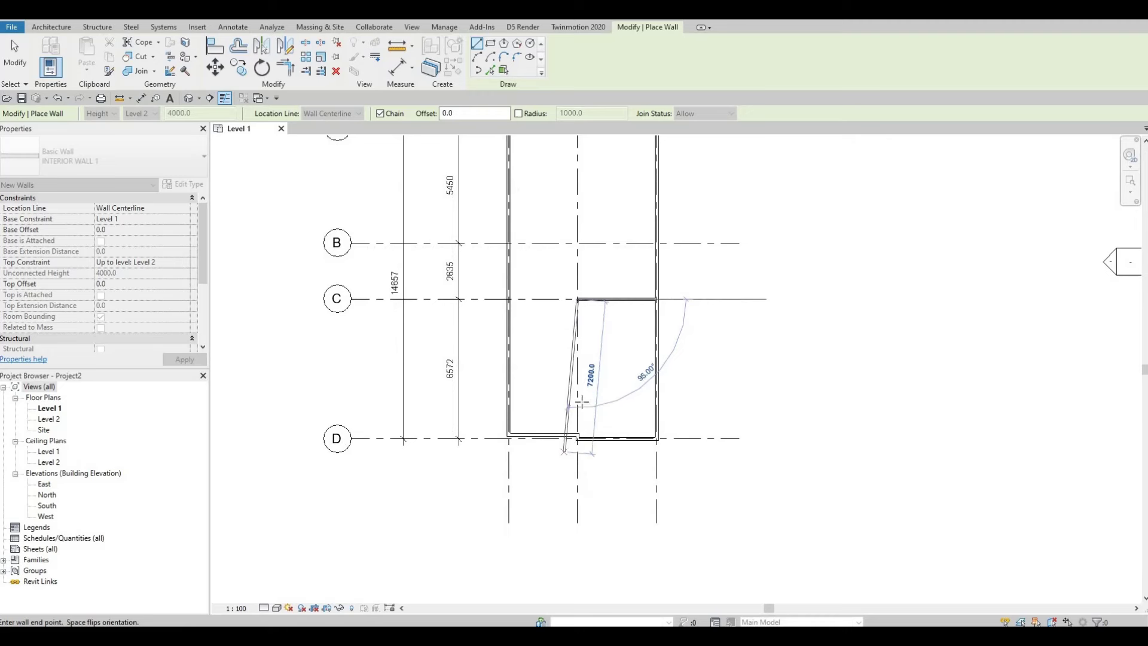
scroll(577, 432, "up", 1)
scroll(577, 424, "up", 1)
scroll(578, 423, "up", 1)
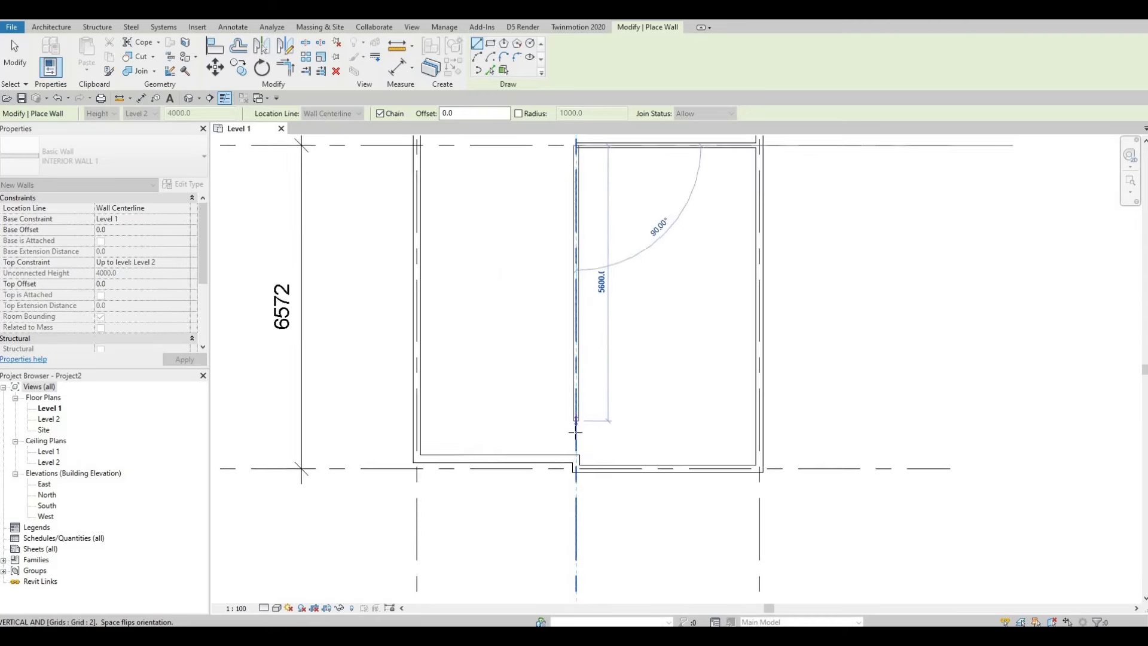
scroll(585, 420, "up", 1)
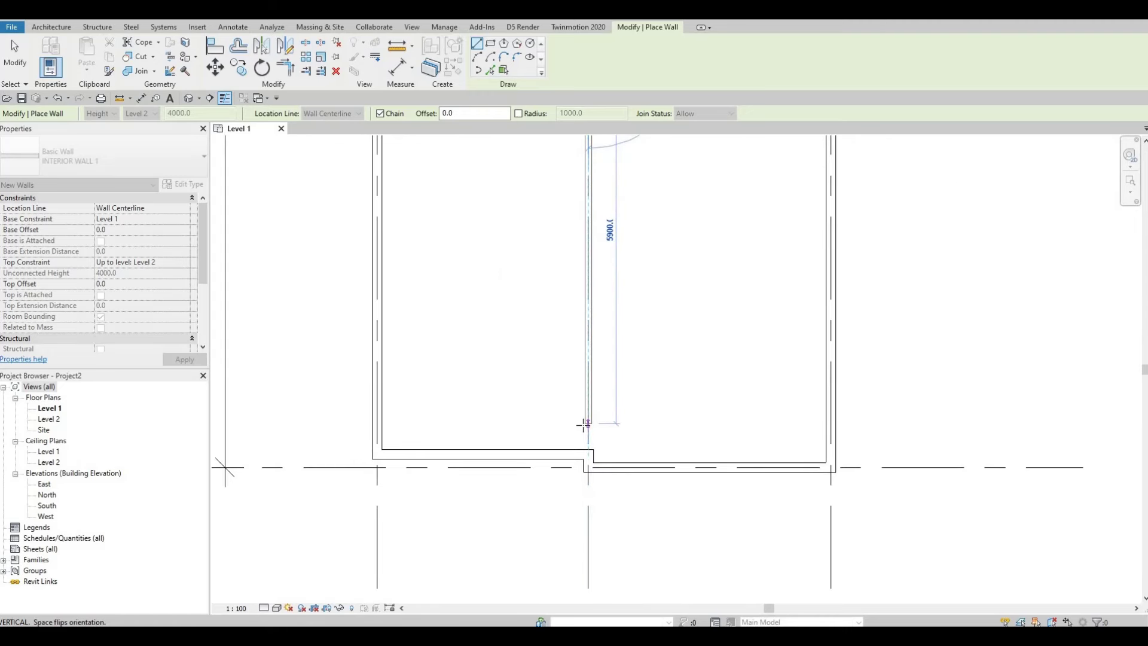
left_click(572, 454)
key("Escape")
key("Escape")
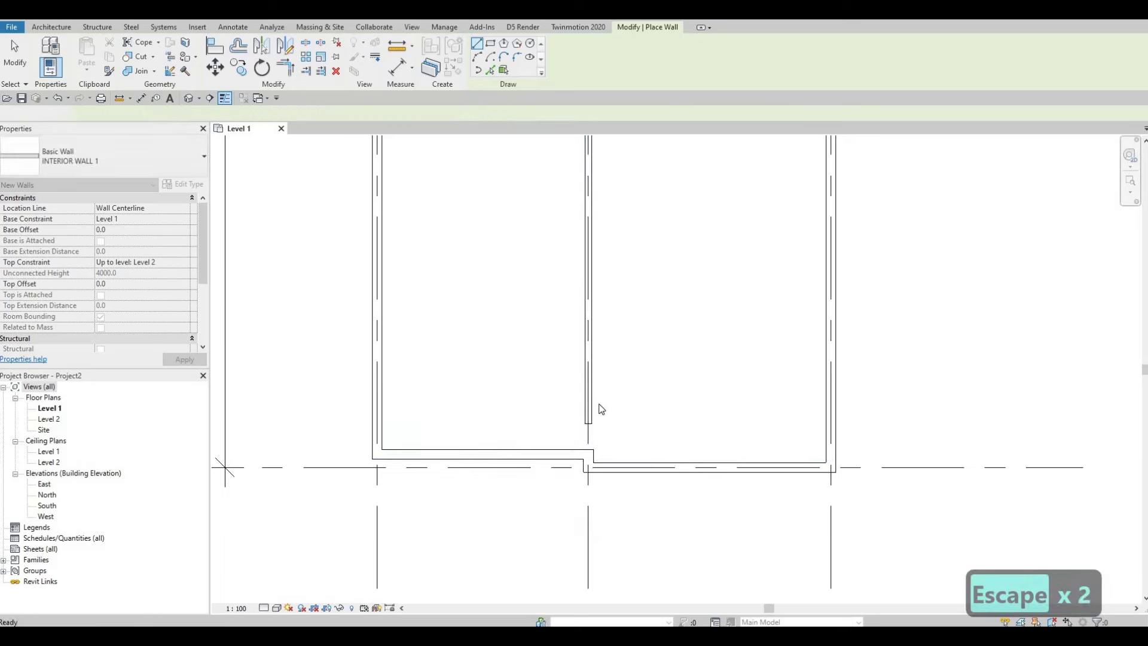
key("Escape")
scroll(595, 467, "up", 1)
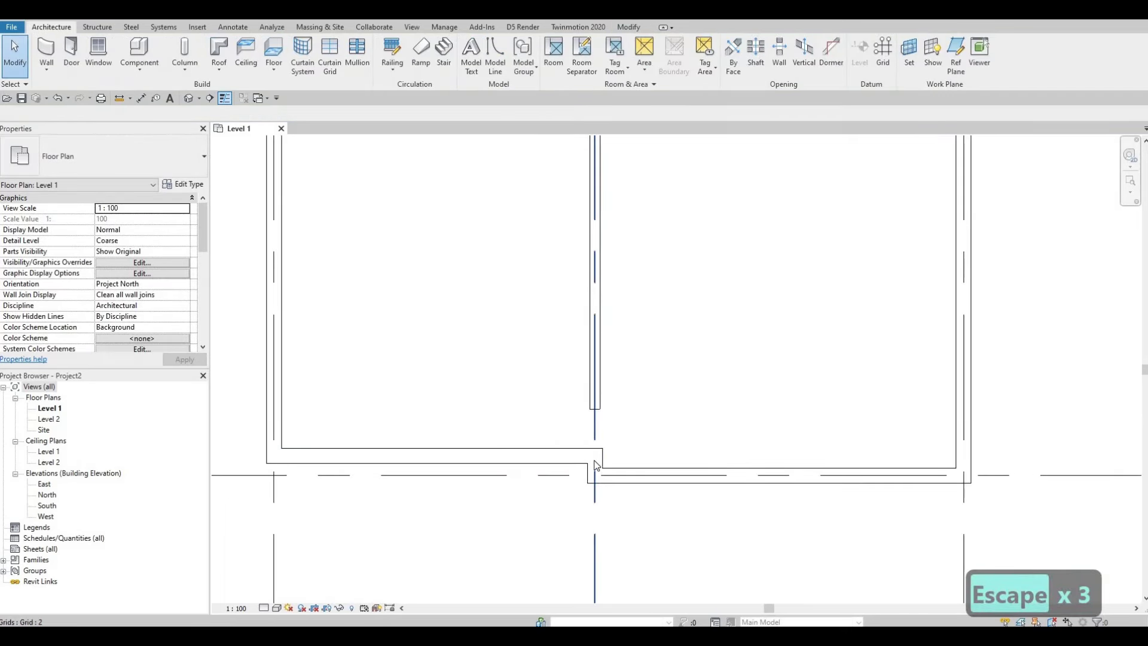
Step: Align the vertical interior wall to the grid 2 line with AL
middle_click_drag(601, 461, 599, 471)
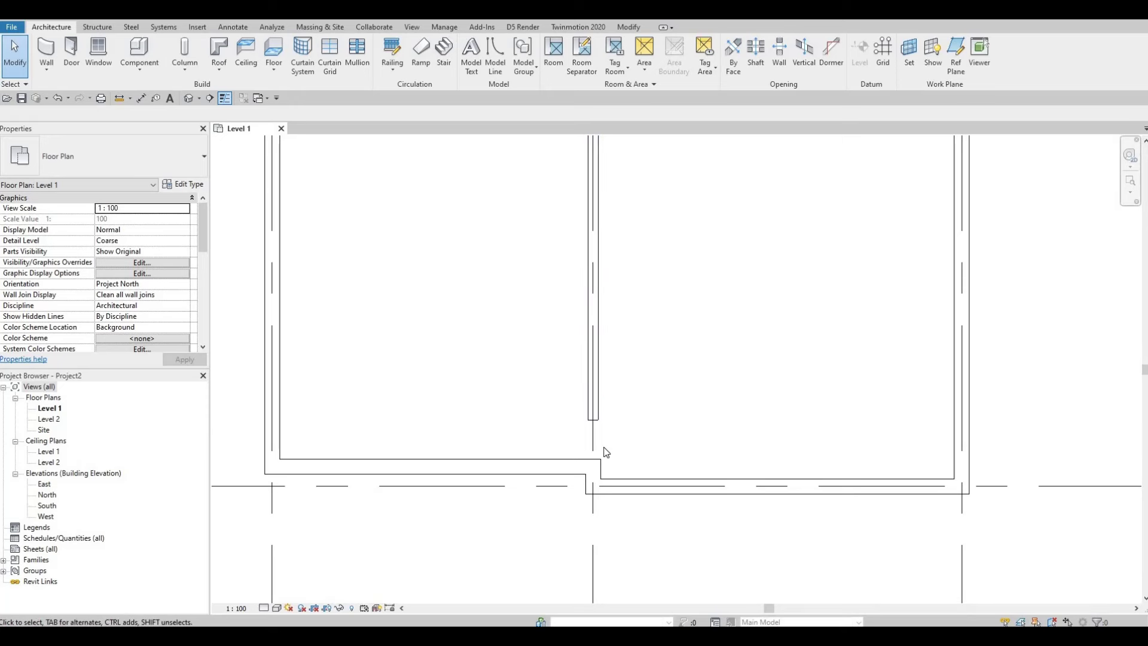
key("a")
key("l")
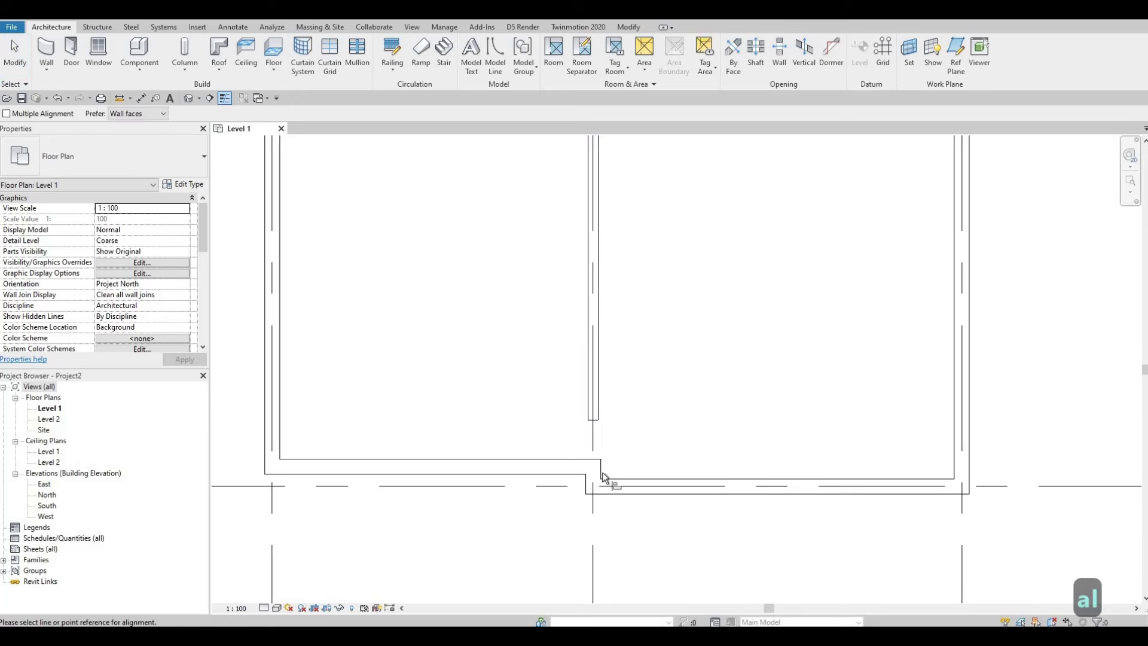
left_click(602, 472)
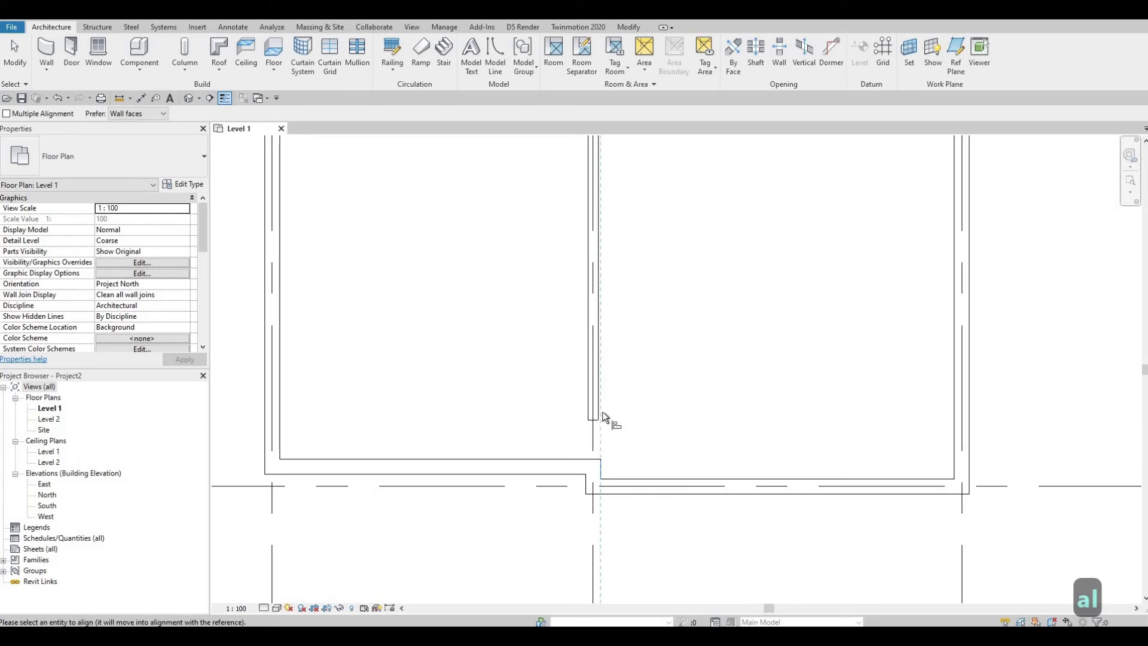
left_click(595, 412)
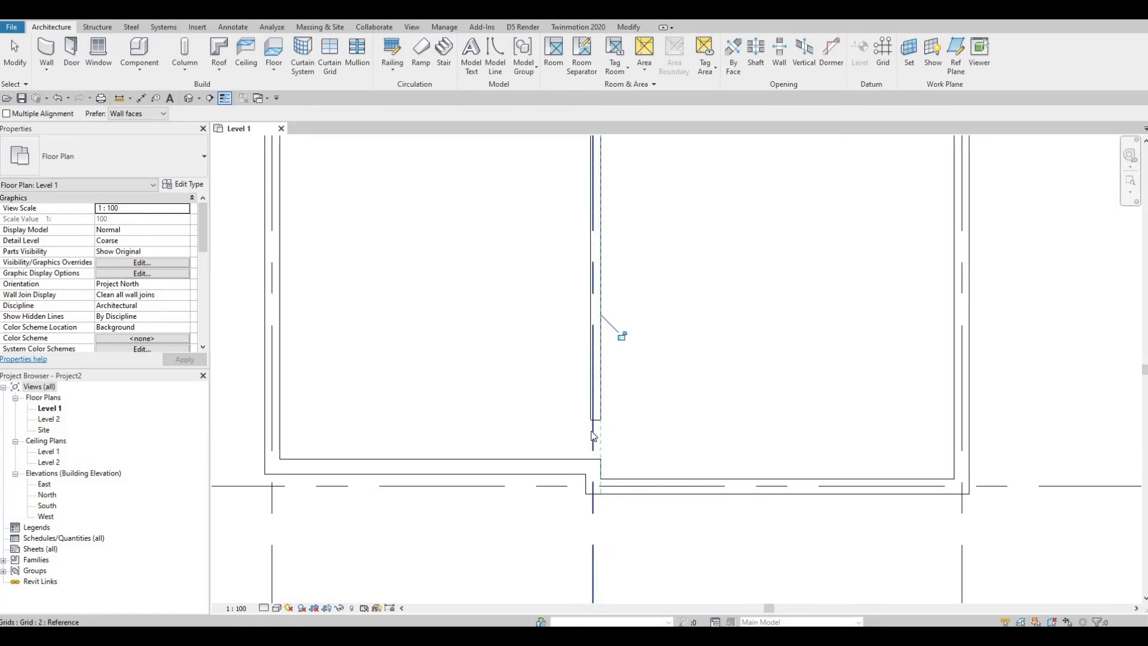
key("Escape")
key("Escape")
Step: Select the vertical grid 2 wall and try the RS tool on it
left_click(596, 422)
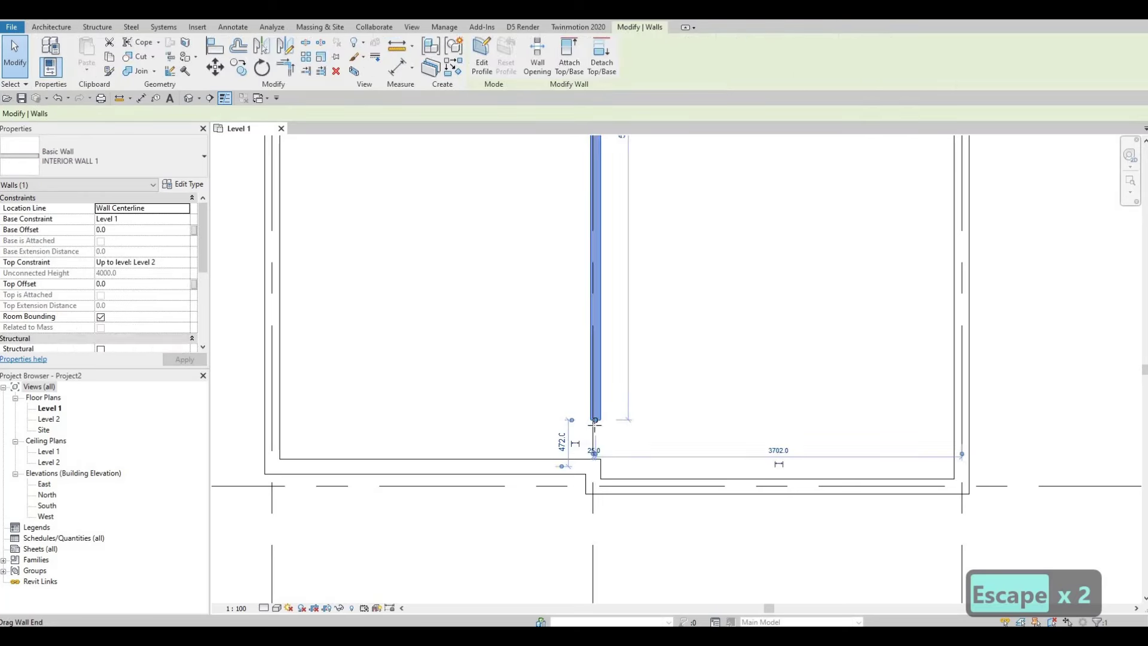
key("r")
key("s")
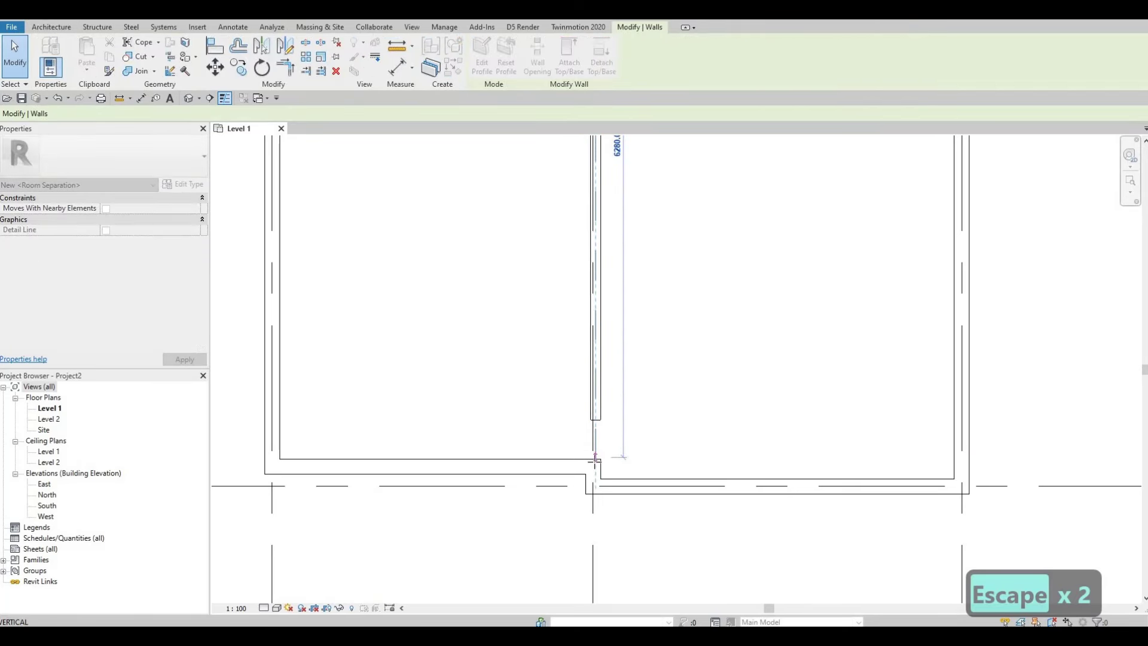
left_click(595, 462)
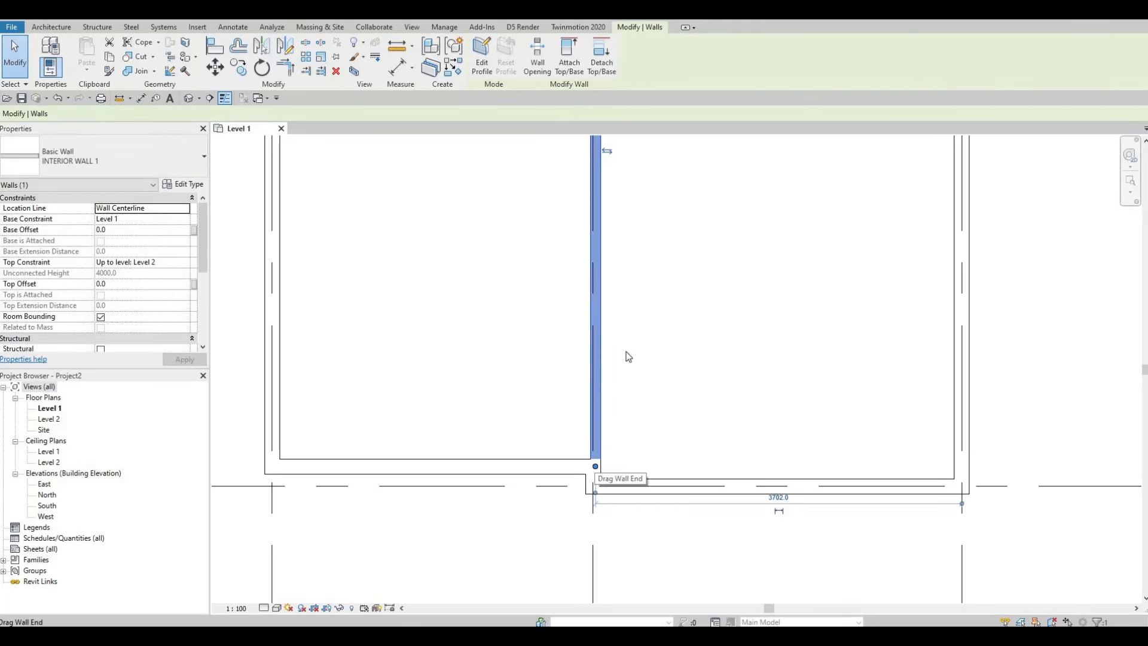
scroll(619, 536, "down", 2)
scroll(605, 439, "down", 2)
scroll(605, 439, "down", 2)
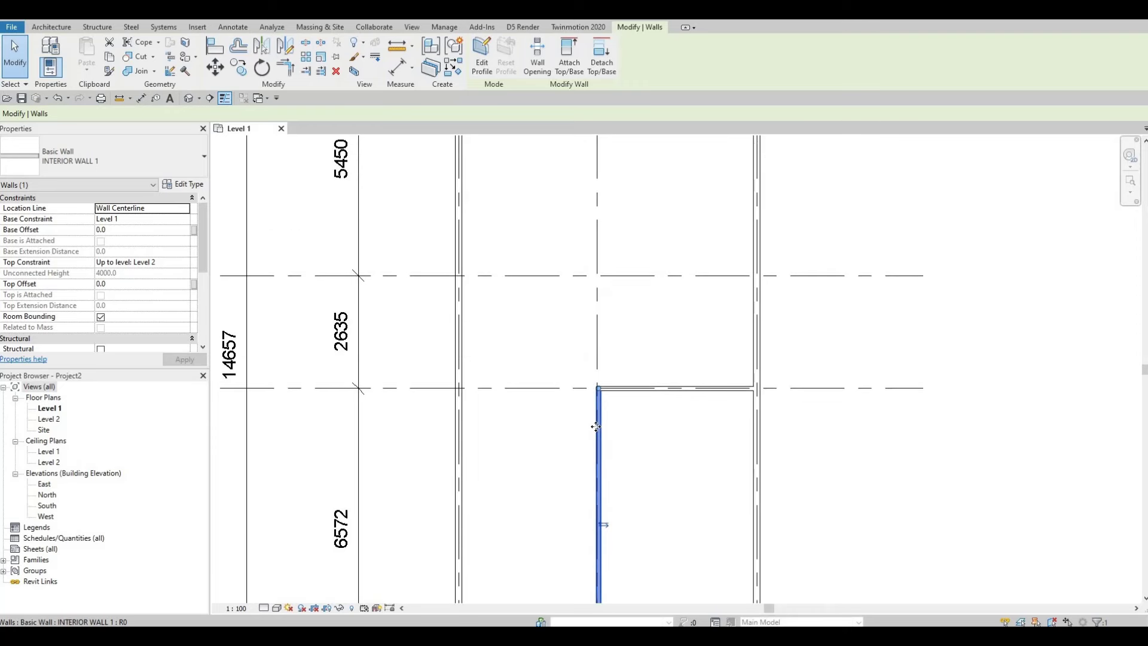
scroll(596, 427, "up", 1)
scroll(596, 426, "up", 1)
key("Escape")
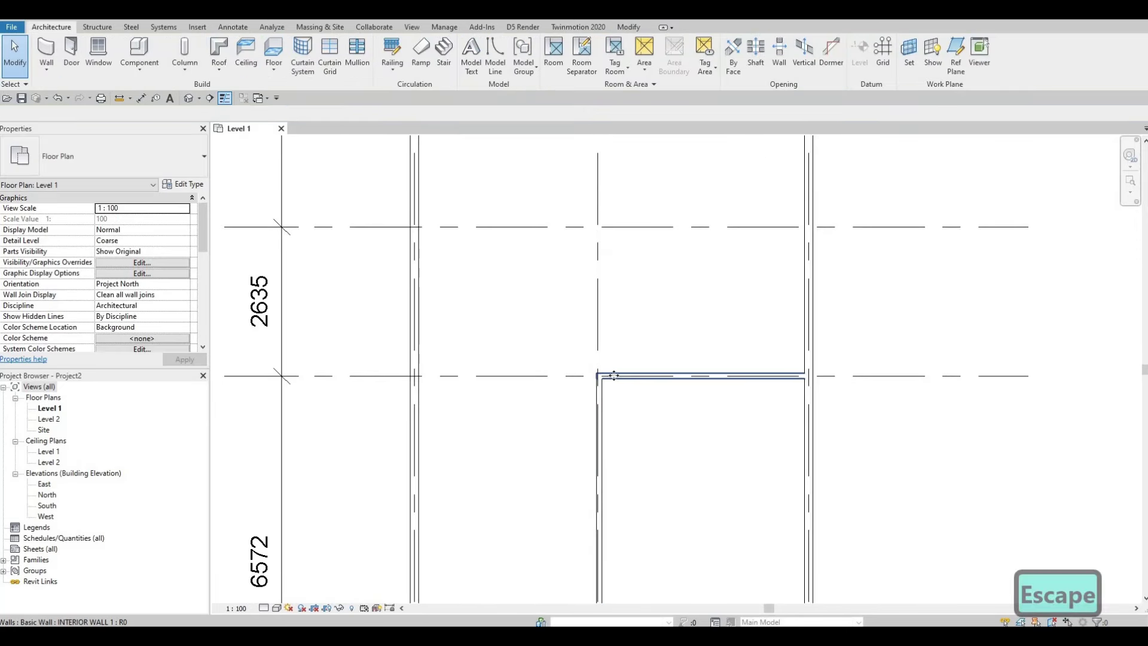
Step: Extend the grid C wall left to the grid 1 exterior wall
left_click(600, 378)
key("r")
key("s")
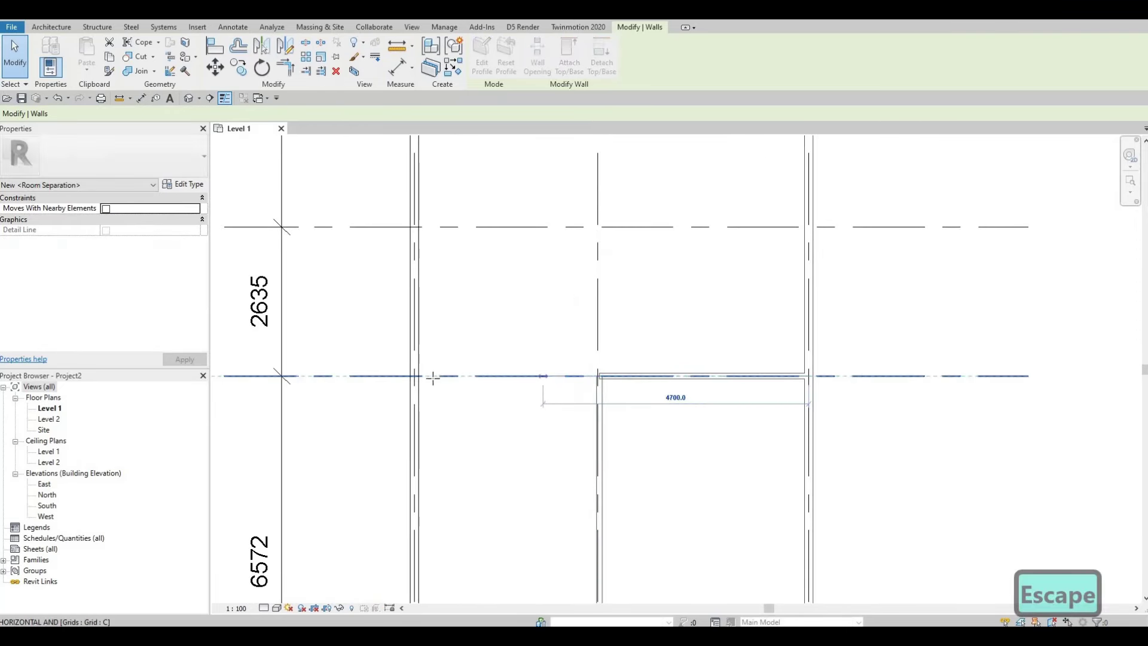
left_click(421, 378)
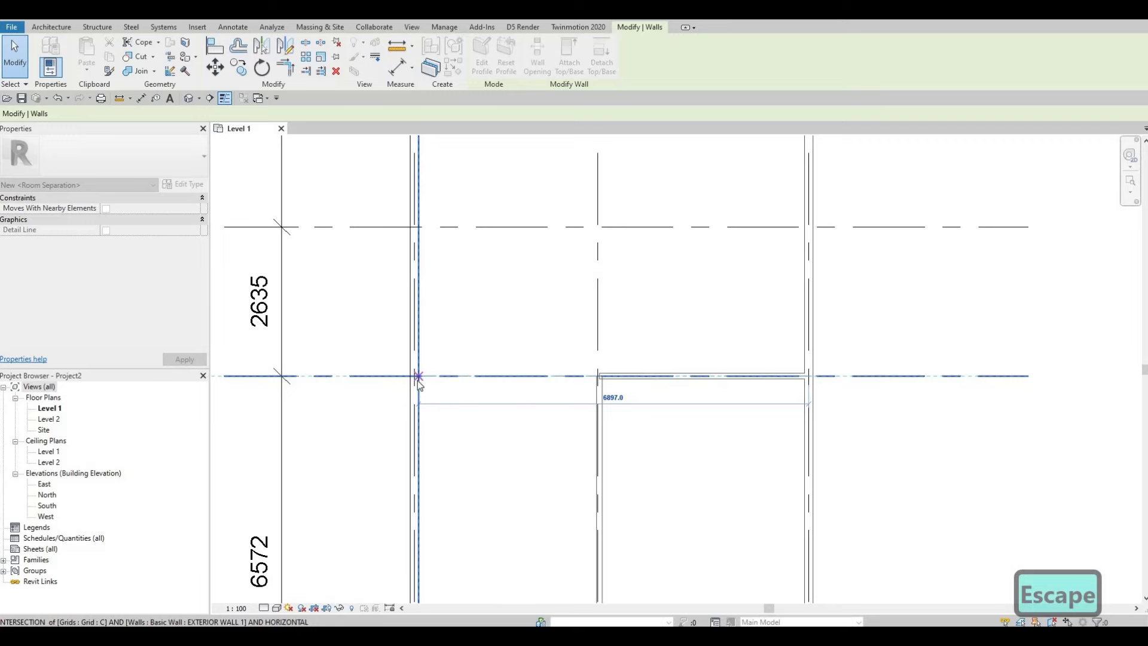
key("Escape")
Step: Reframe the grid C wall and select an interior wall to reuse its type
left_click(557, 376)
scroll(562, 365, "down", 2)
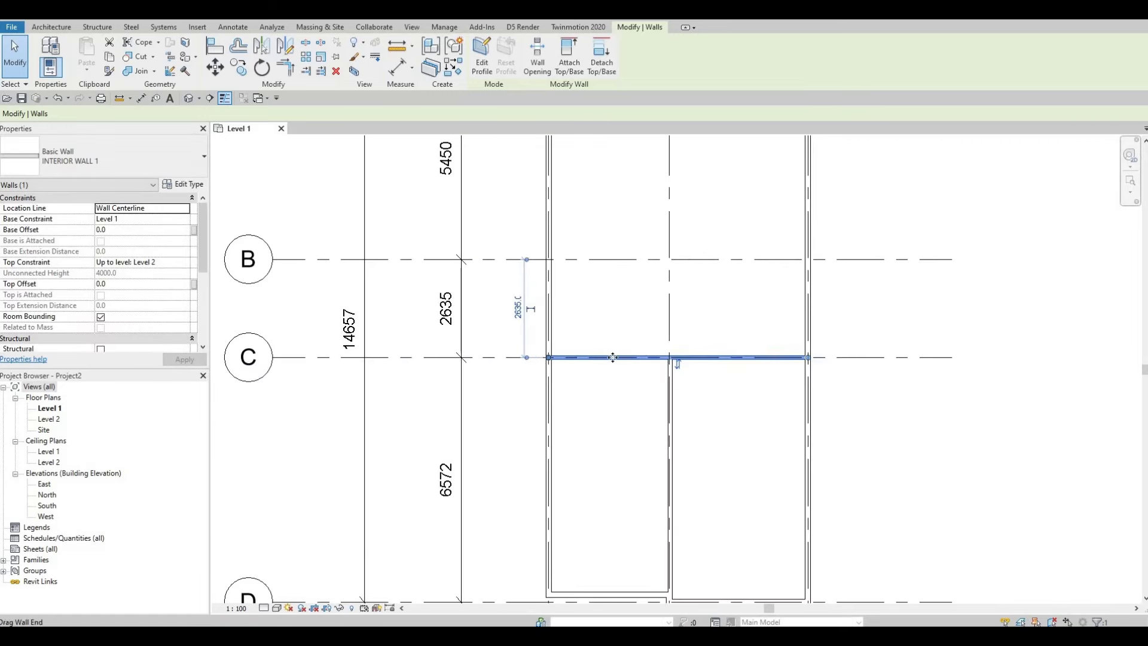
mouse_move(669, 372)
middle_mouse_down()
mouse_move(656, 389)
mouse_move(655, 468)
middle_mouse_up()
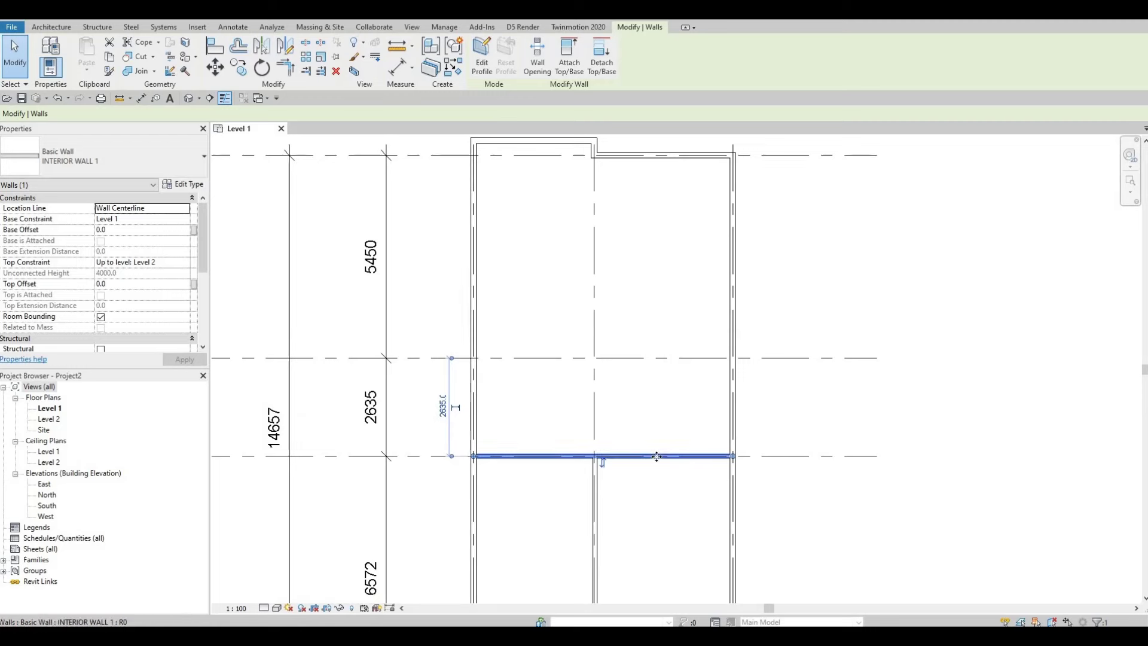
key("Escape")
key("Escape")
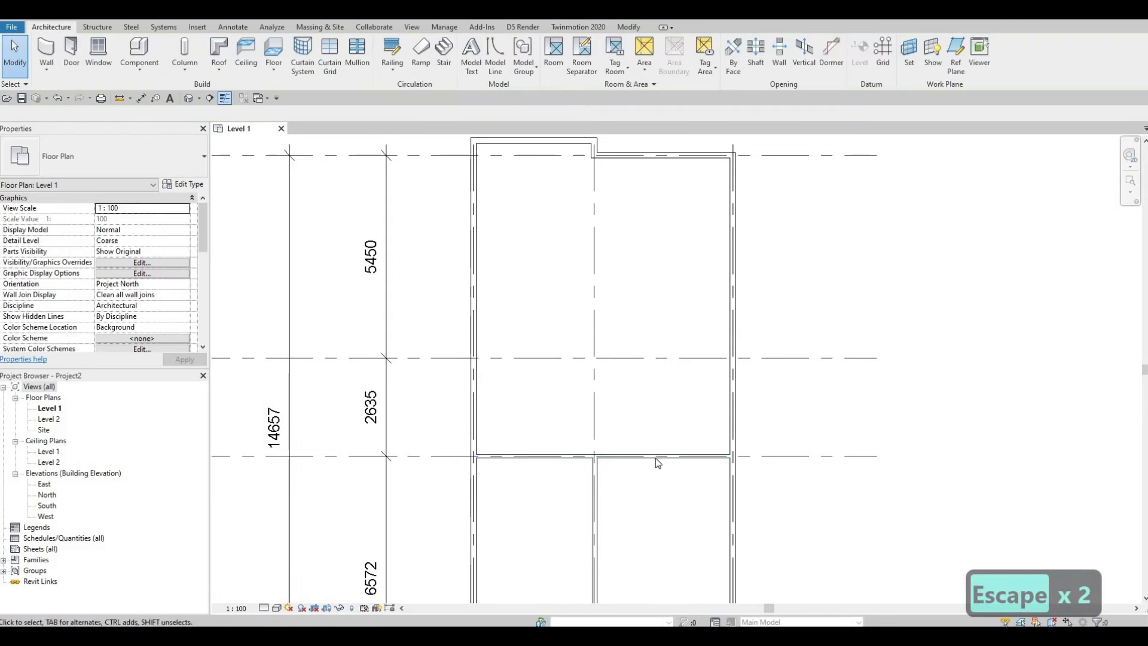
left_click(656, 457)
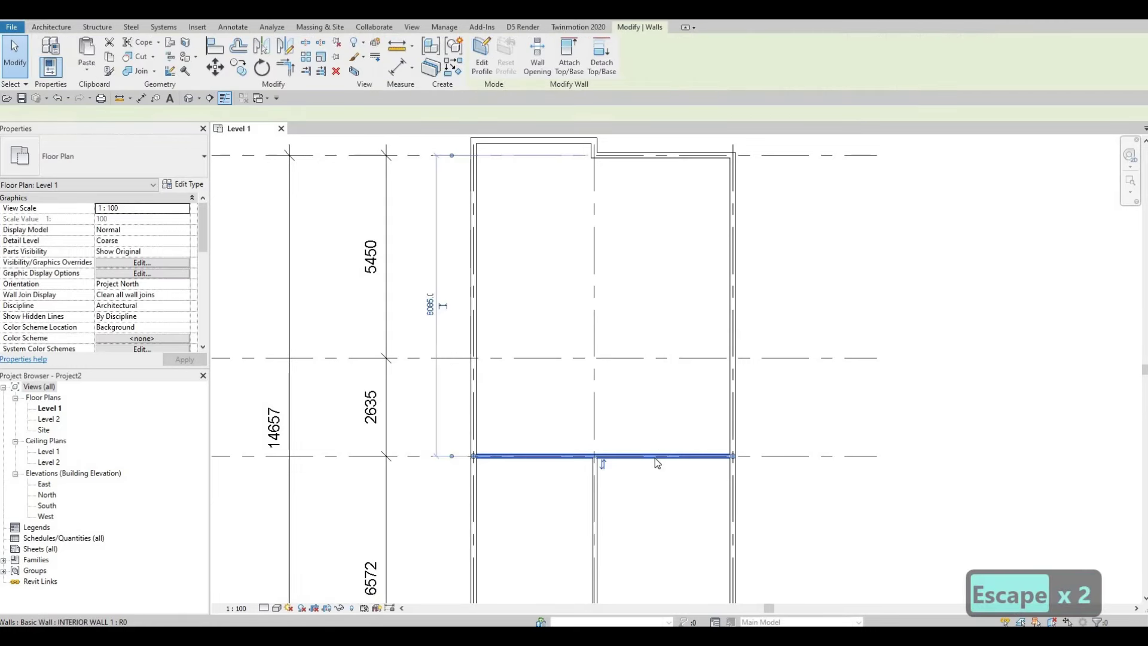
Step: Draw a 1500 mm INTERIOR WALL 1 stub along grid B from the right exterior wall
key("c")
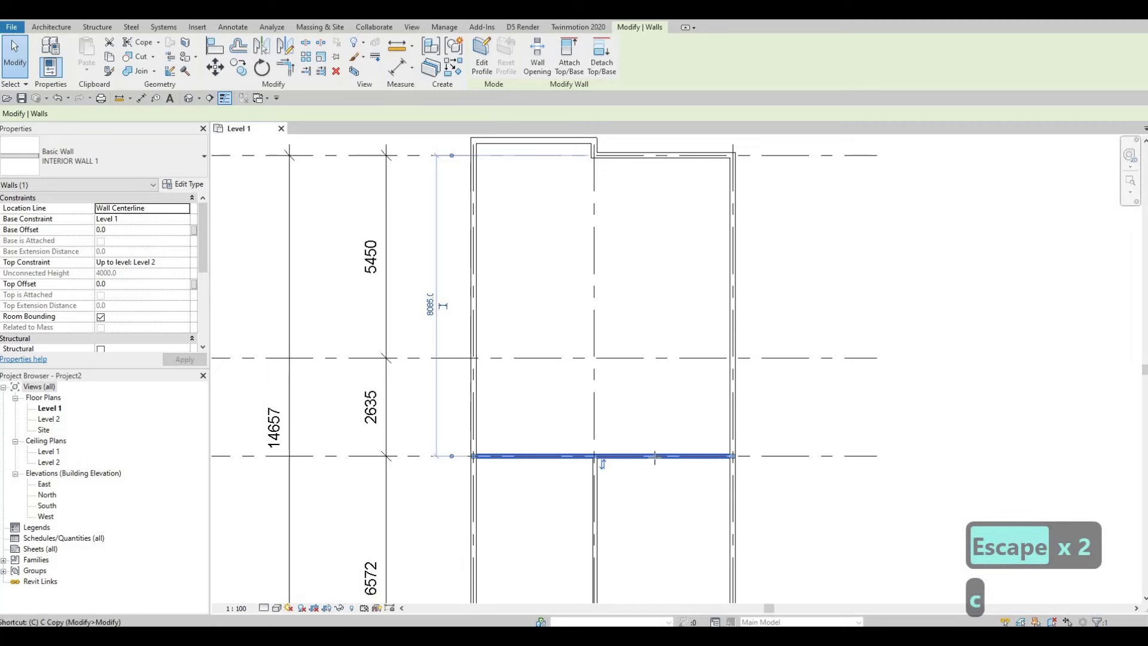
key("s")
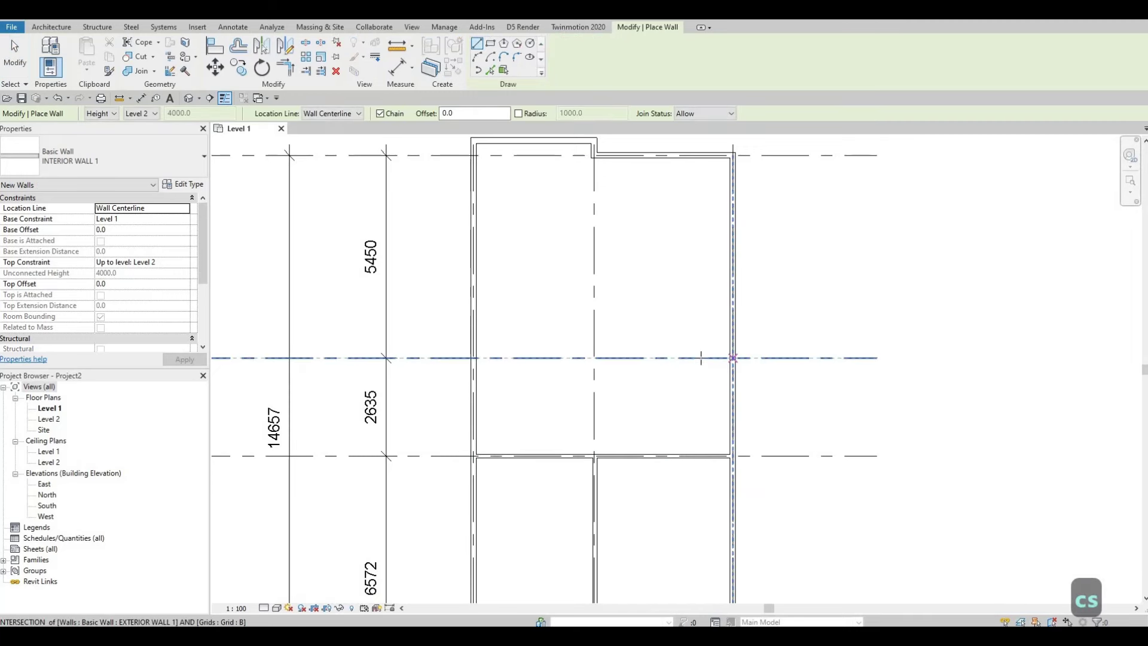
left_click(732, 358)
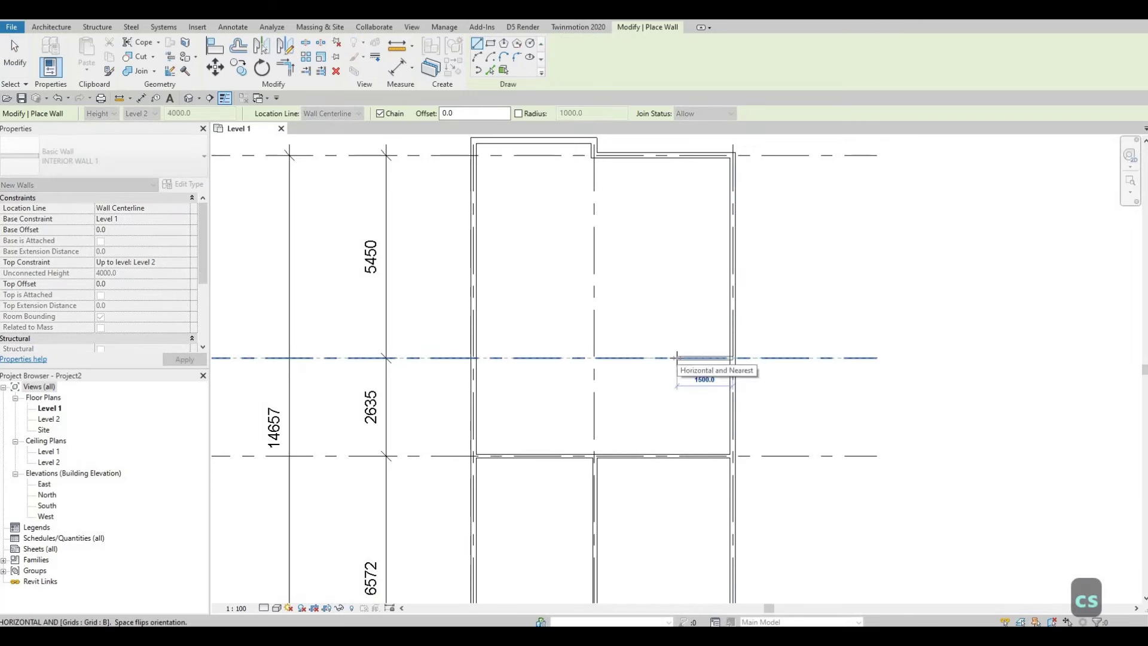
left_click(677, 358)
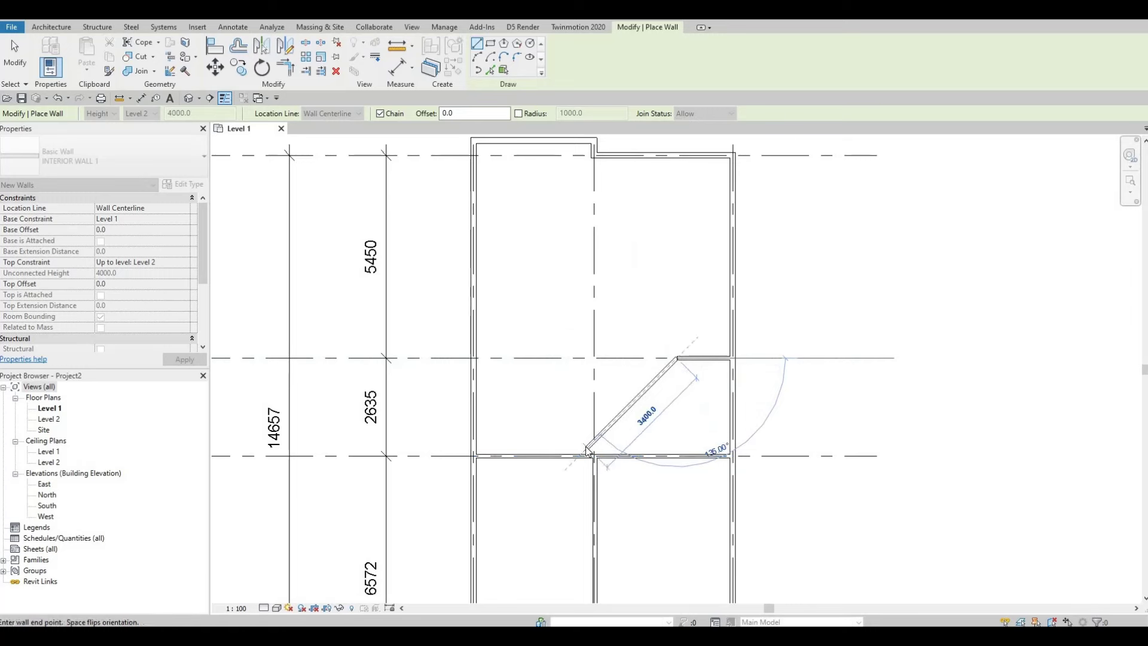
key("Escape")
key("Escape")
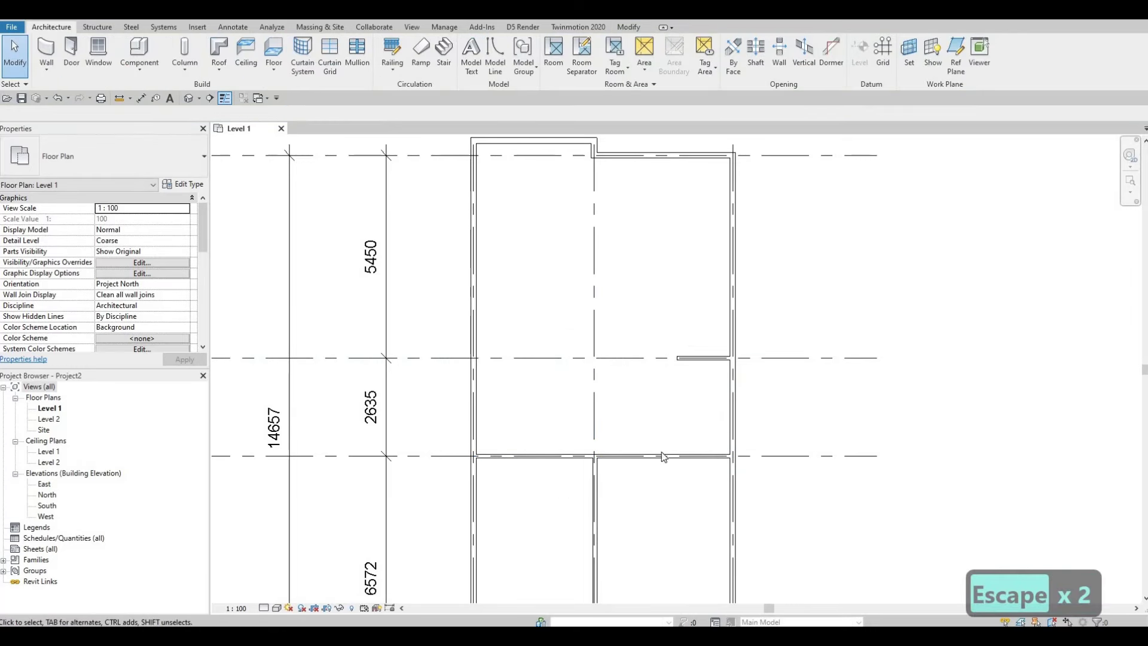
Step: Pan the plan to the lower rooms and select the stub wall as the type for another wall
middle_click_drag(663, 457, 669, 470)
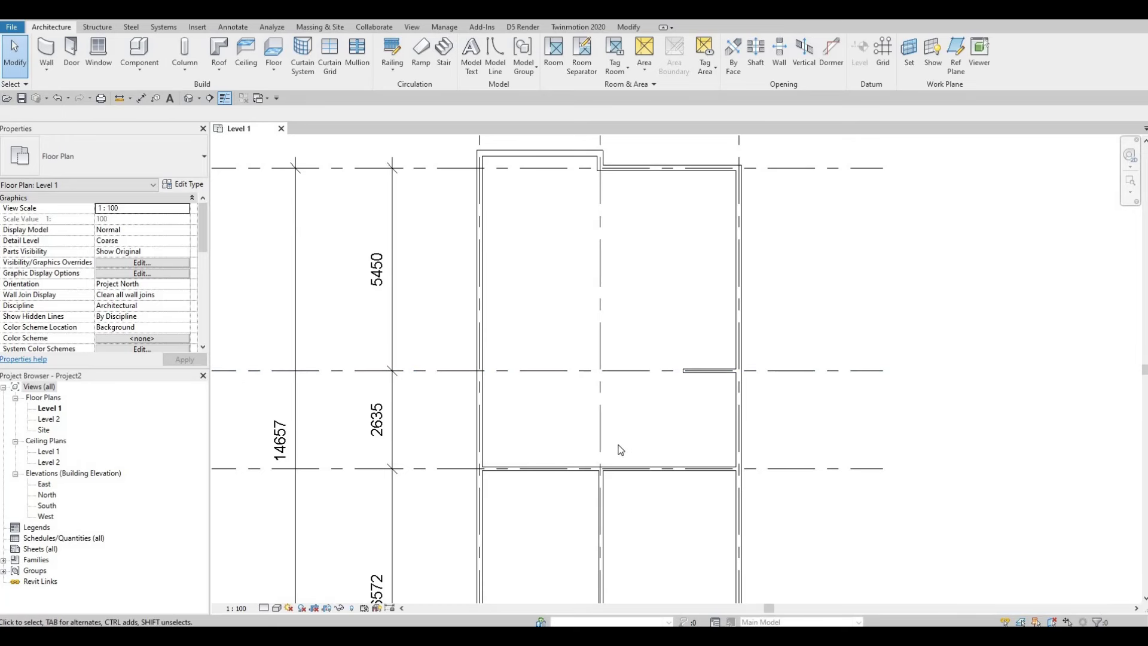
middle_click_drag(577, 485, 607, 496)
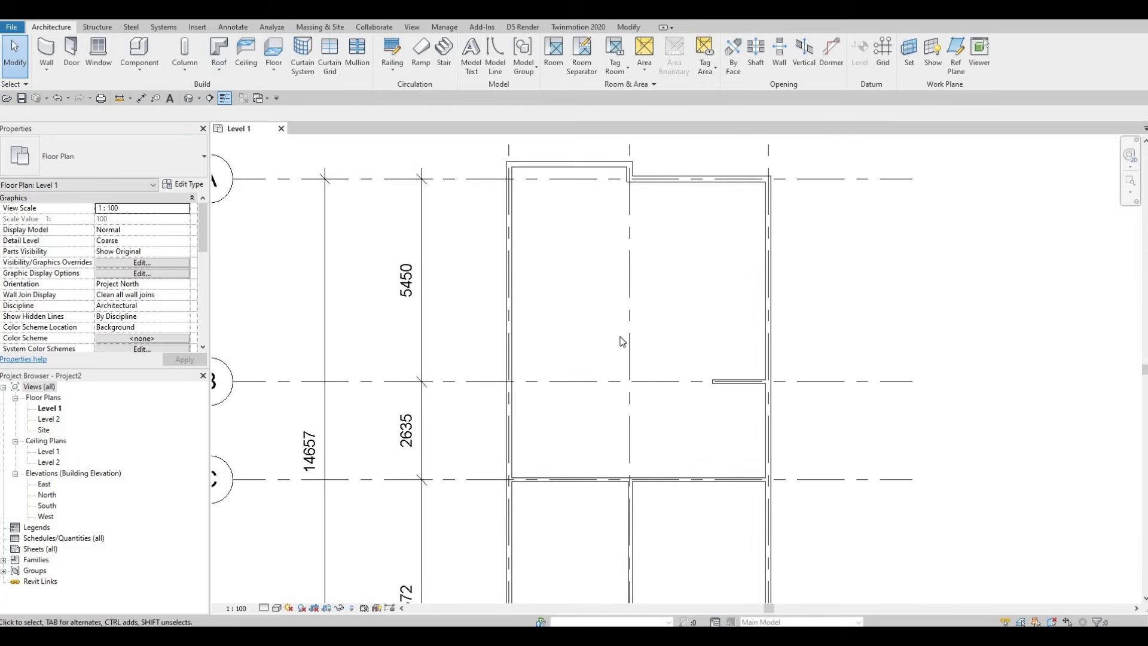
mouse_move(596, 417)
middle_mouse_down()
mouse_move(602, 358)
mouse_move(616, 378)
middle_mouse_up()
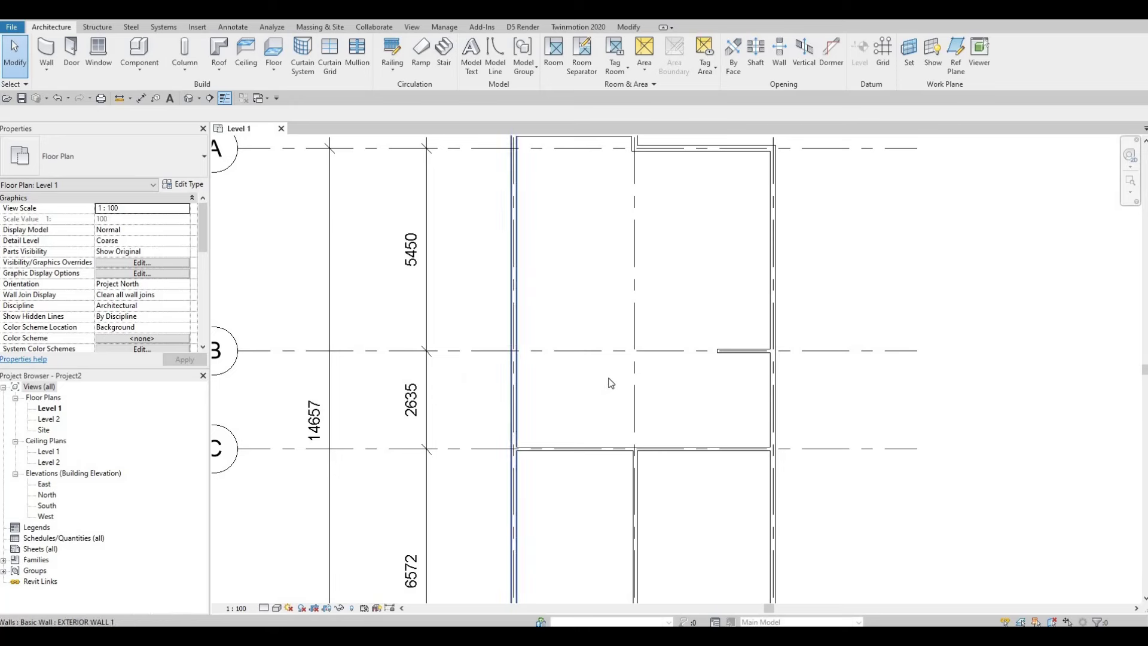
left_click(732, 351)
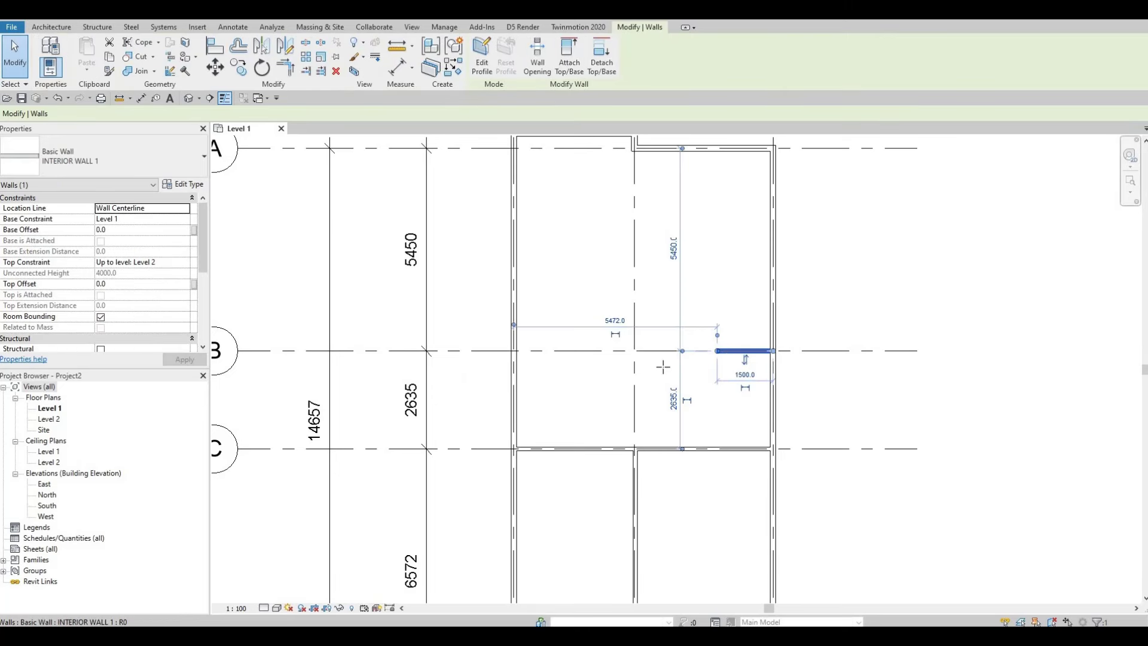
key("w")
key("a")
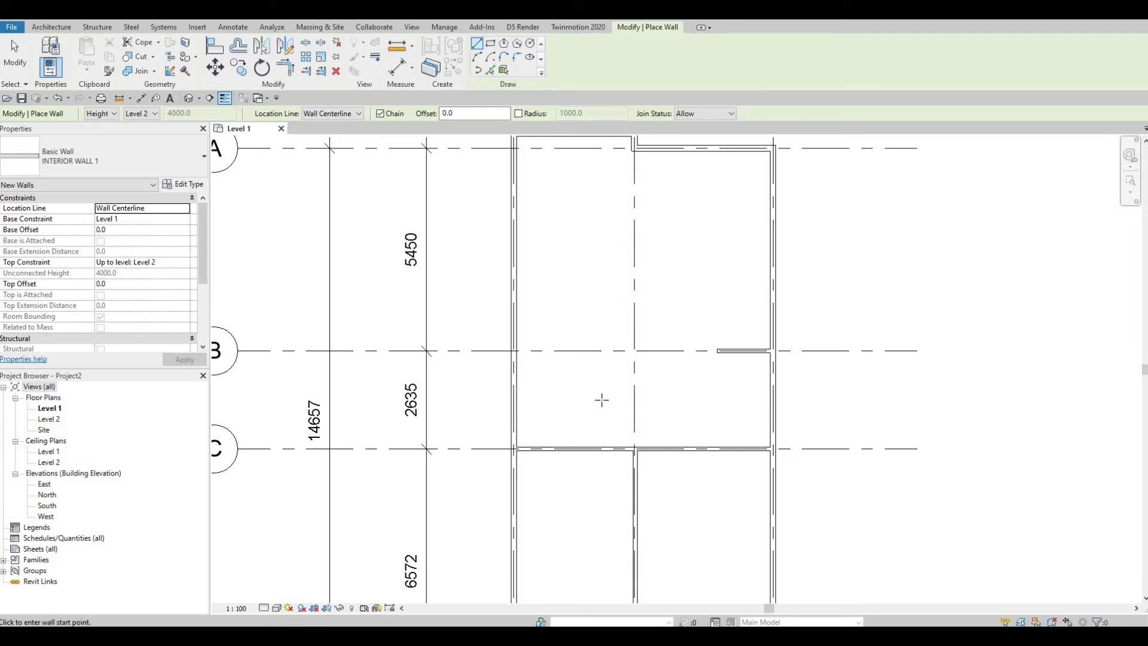
Step: Draw a 2600 mm interior wall out from the left exterior wall
scroll(592, 409, "up", 1)
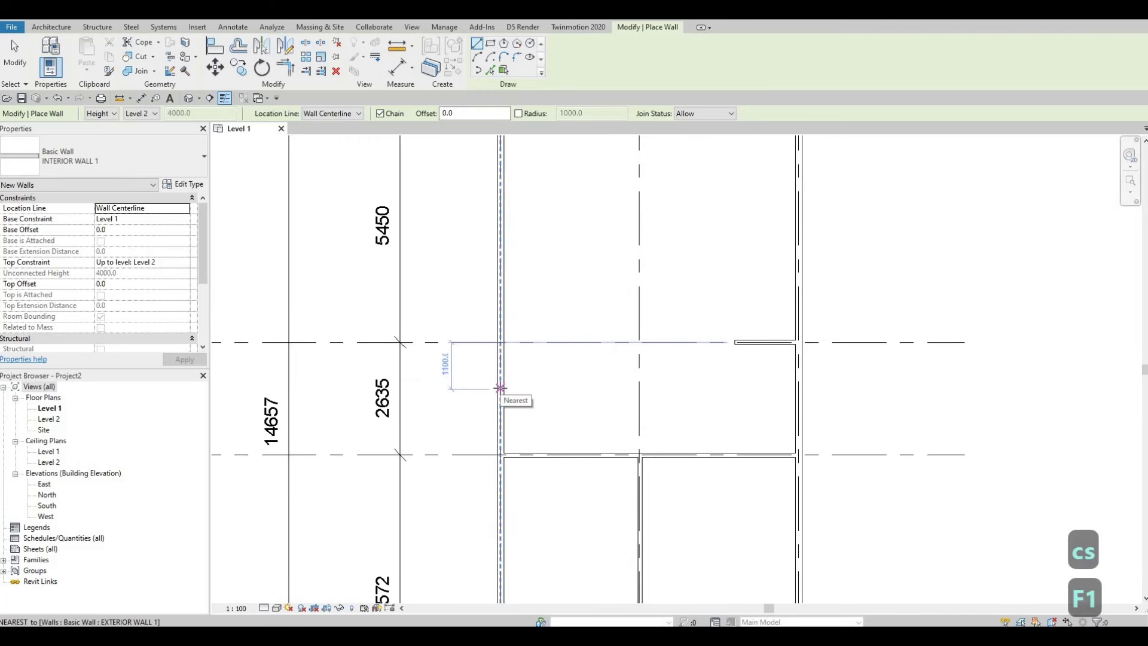
left_click(500, 389)
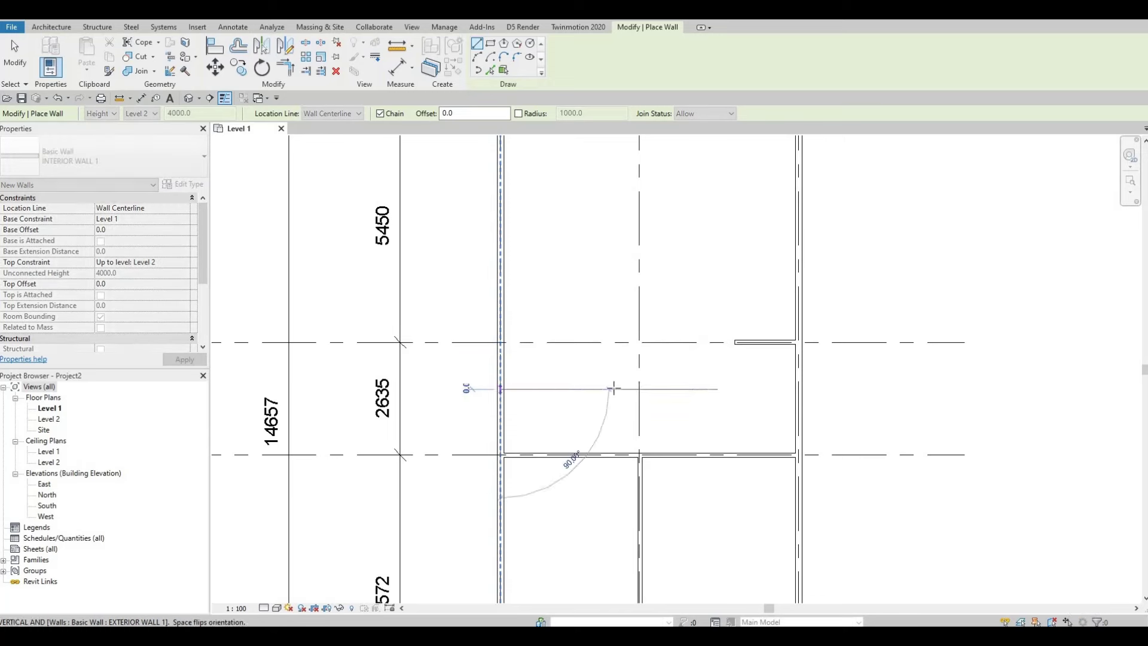
left_click(613, 388)
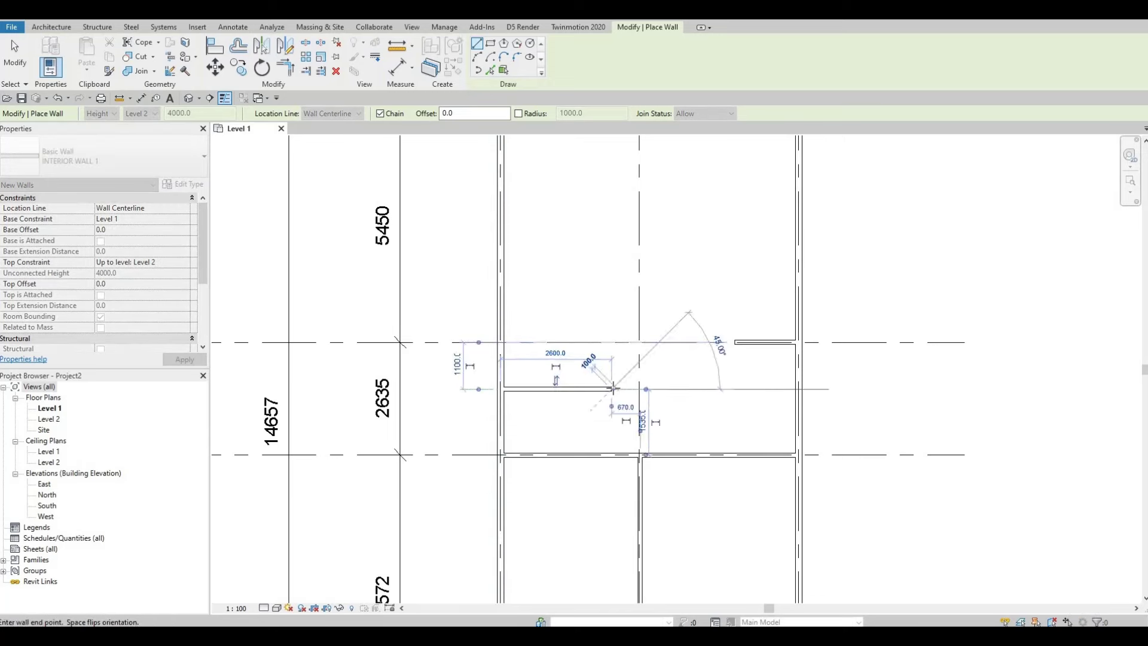
key("Escape")
key("Escape")
key("Escape")
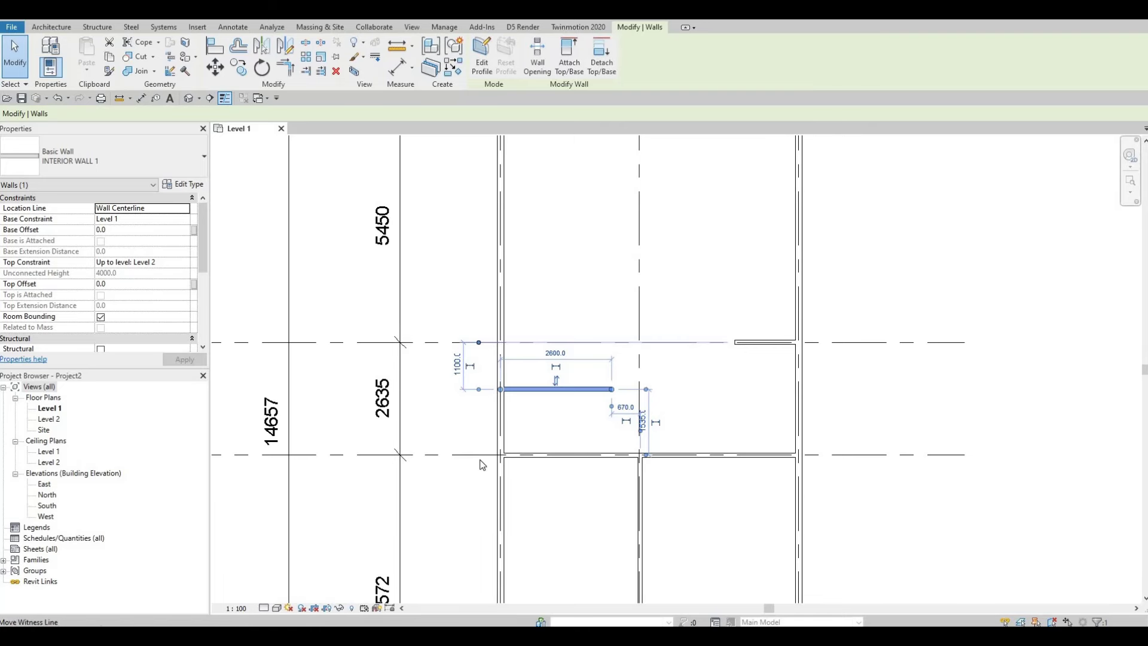
Step: Set the new wall's distance from grid C to 2050 mm
left_click_drag(491, 458, 451, 443)
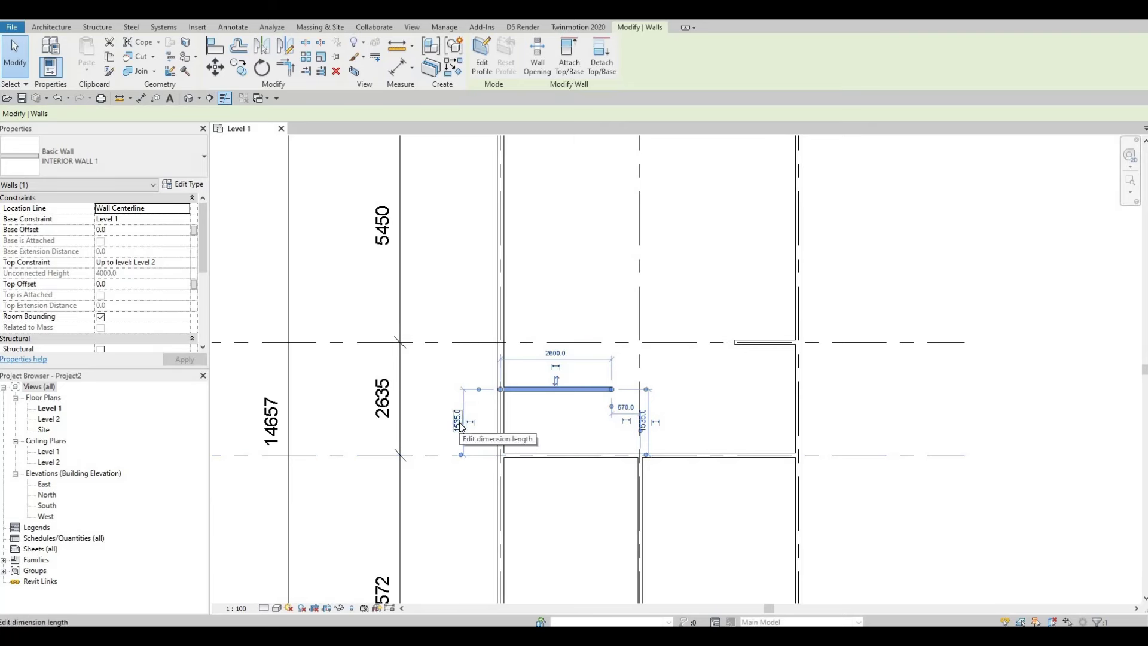
left_click(458, 422)
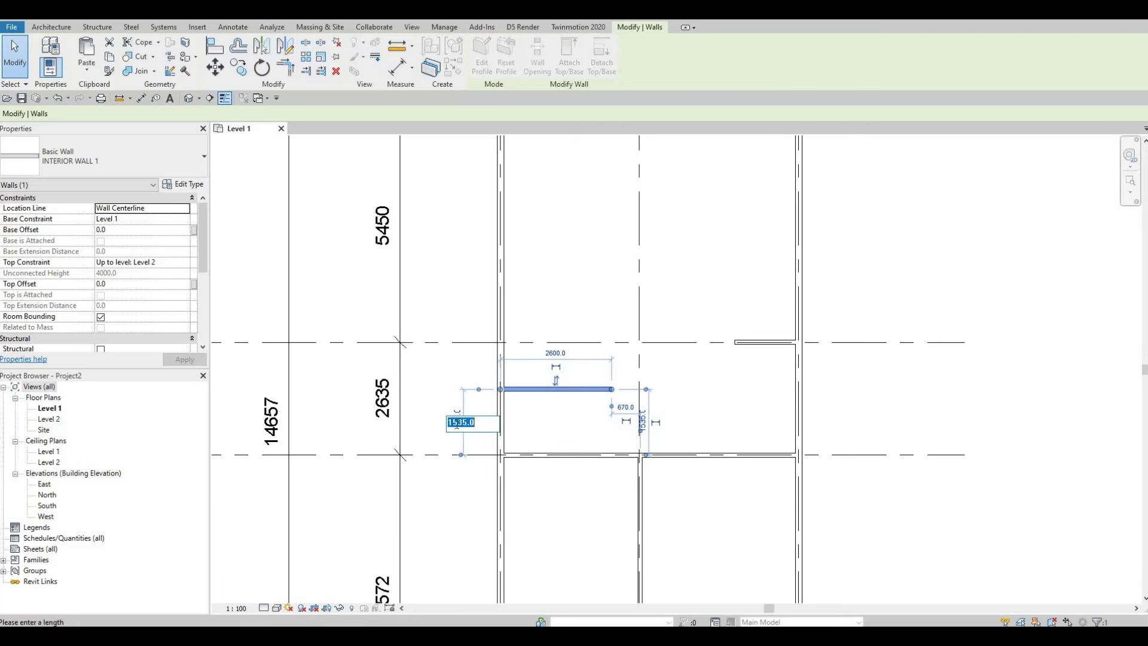
type("2")
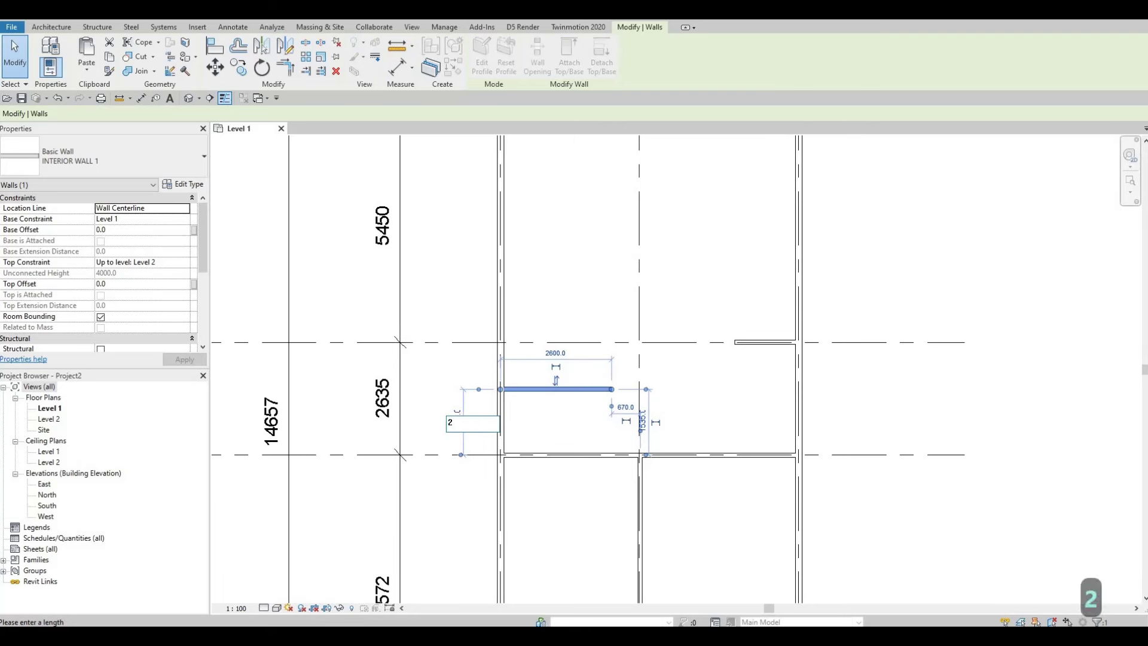
type("050")
key("Return")
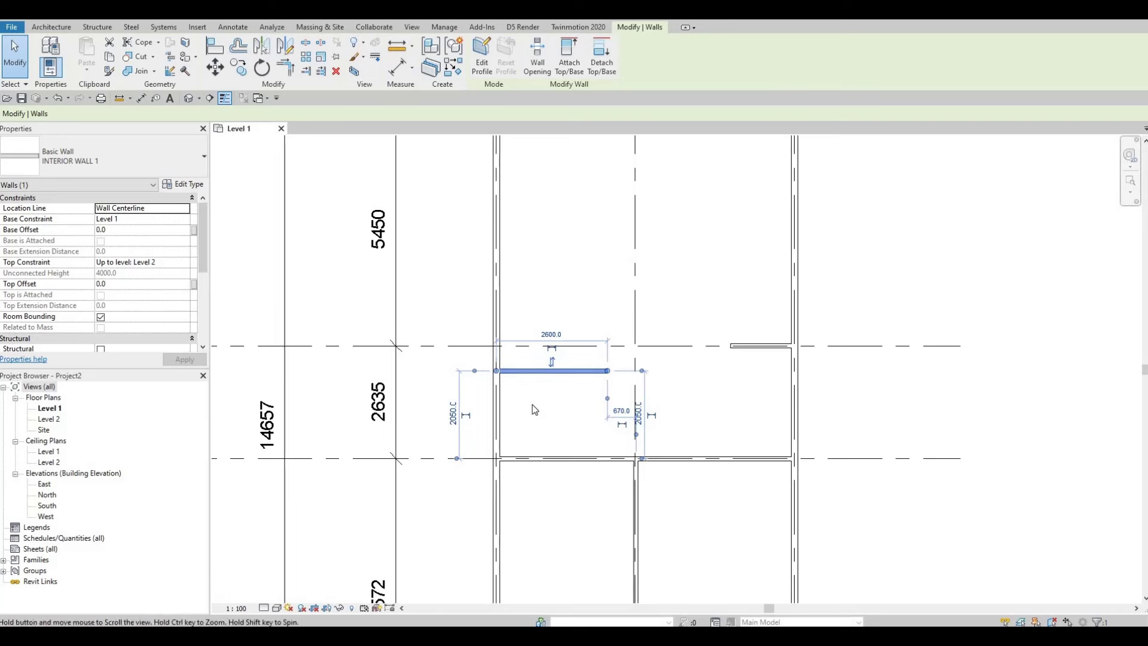
scroll(532, 404, "up", 1)
key("Escape")
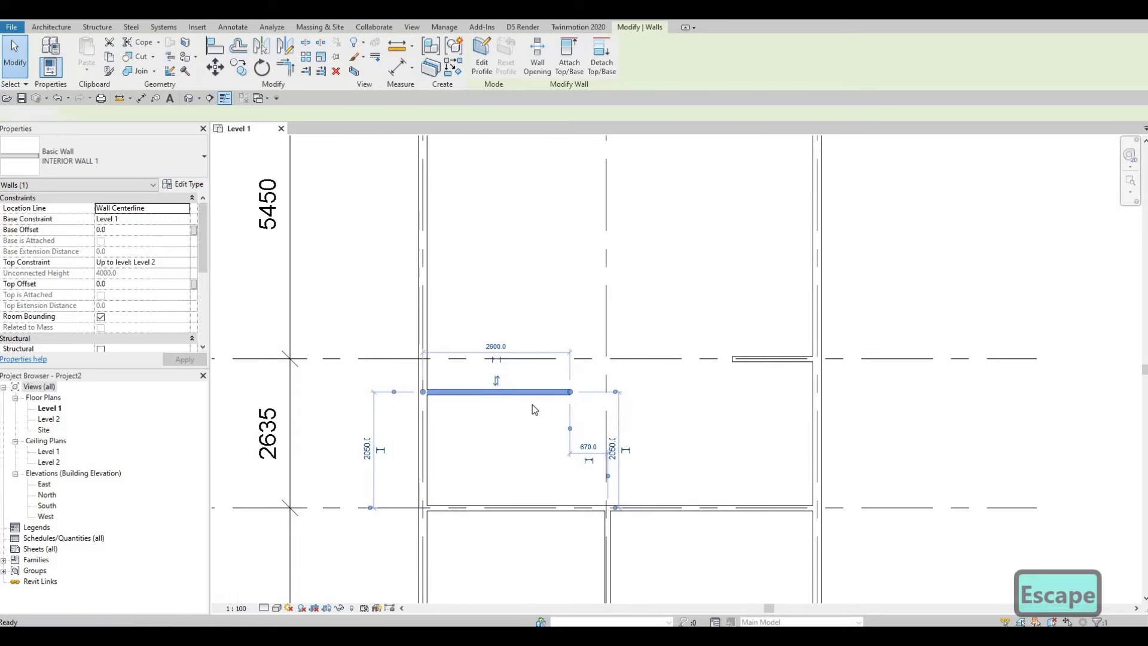
key("Escape")
key("Escape")
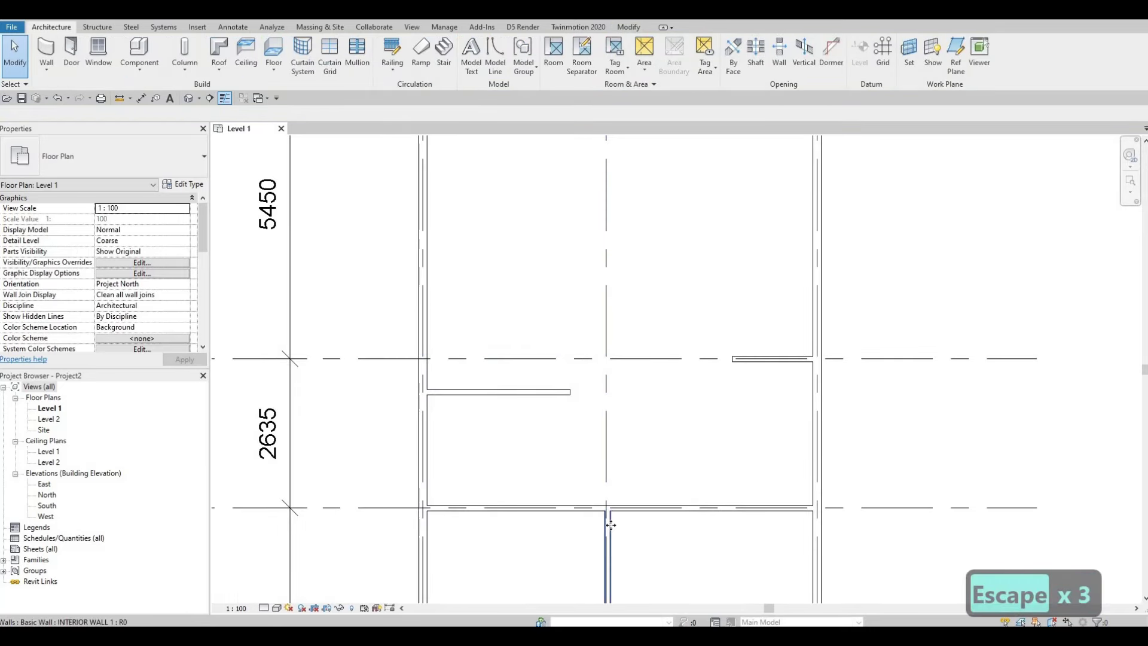
Step: Extend the vertical interior wall up to the middle grid line
left_click(607, 521)
scroll(612, 426, "down", 2)
scroll(604, 479, "up", 1)
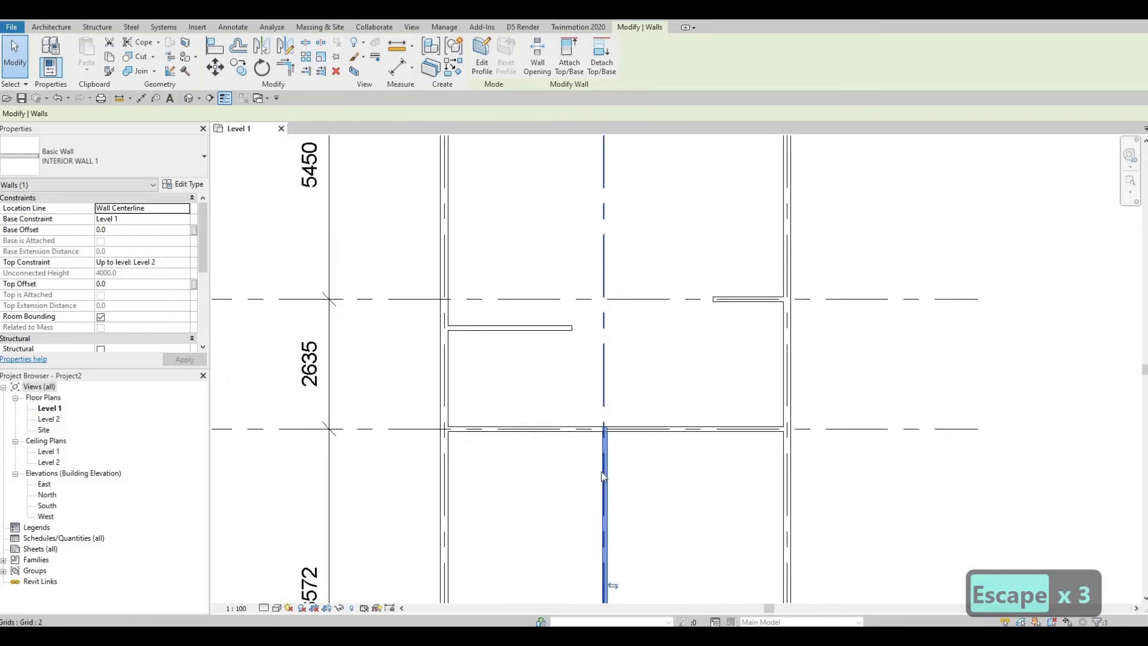
scroll(598, 503, "up", 1)
scroll(596, 511, "up", 1)
key("r")
key("s")
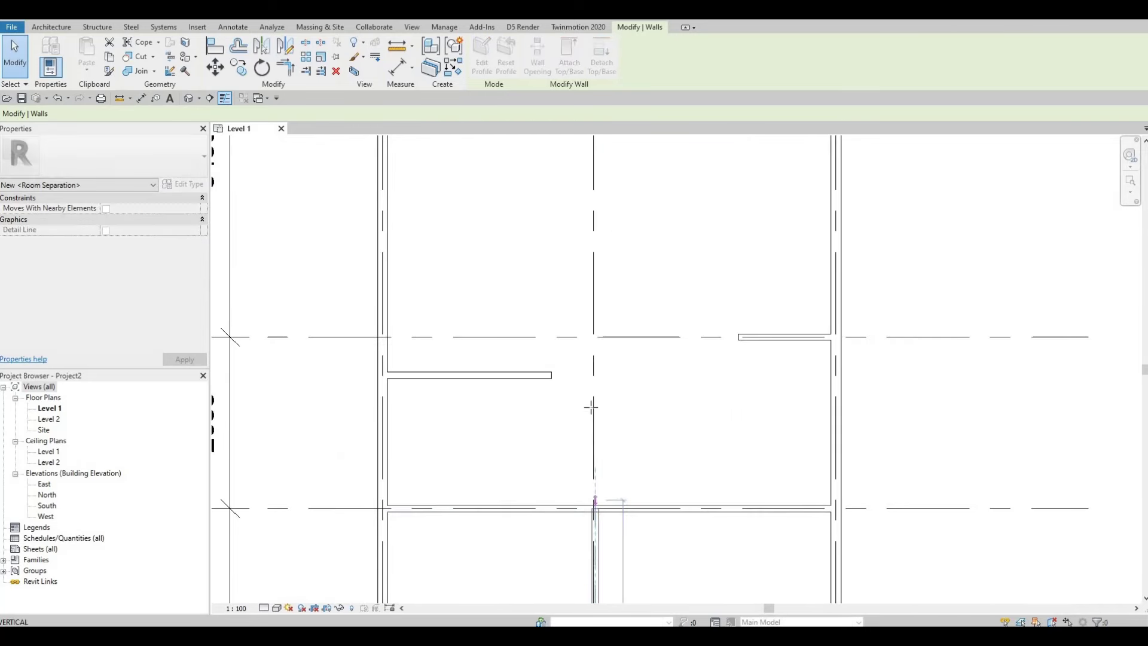
left_click(589, 326)
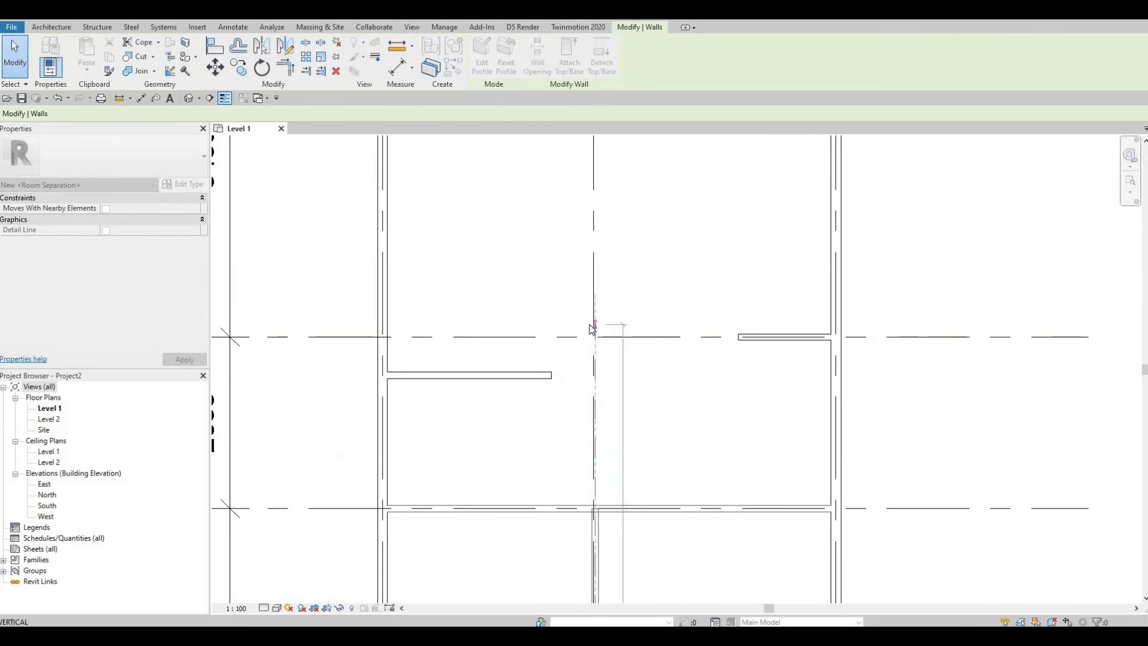
key("Escape")
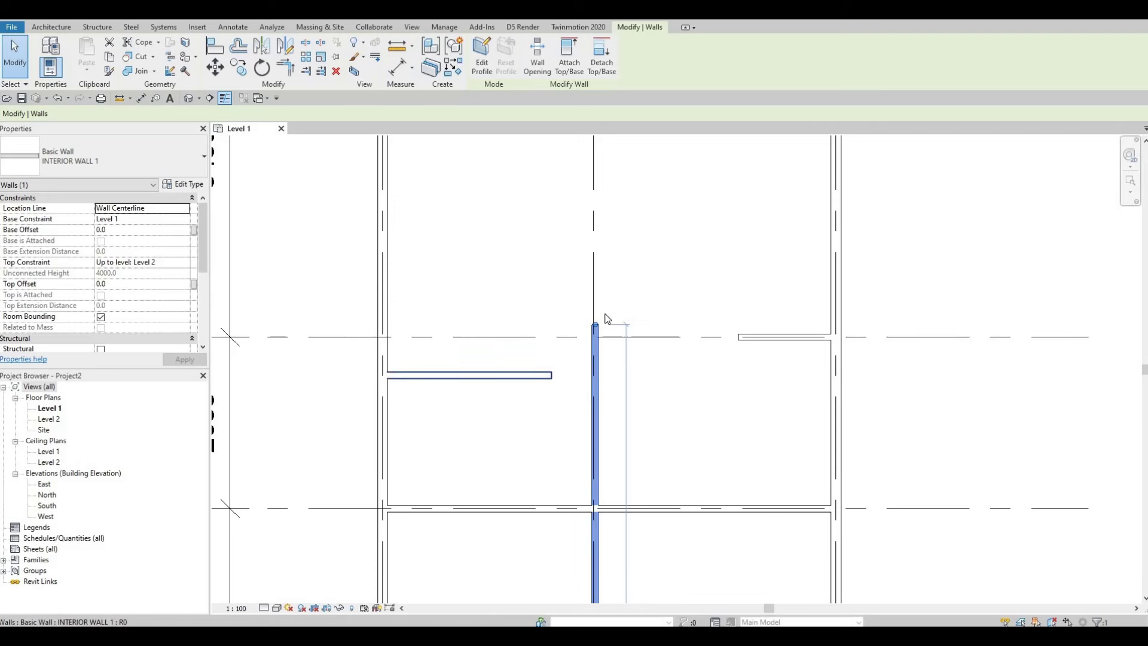
Step: Stretch the short horizontal wall to meet the vertical wall, closing off the small room
left_click(537, 375)
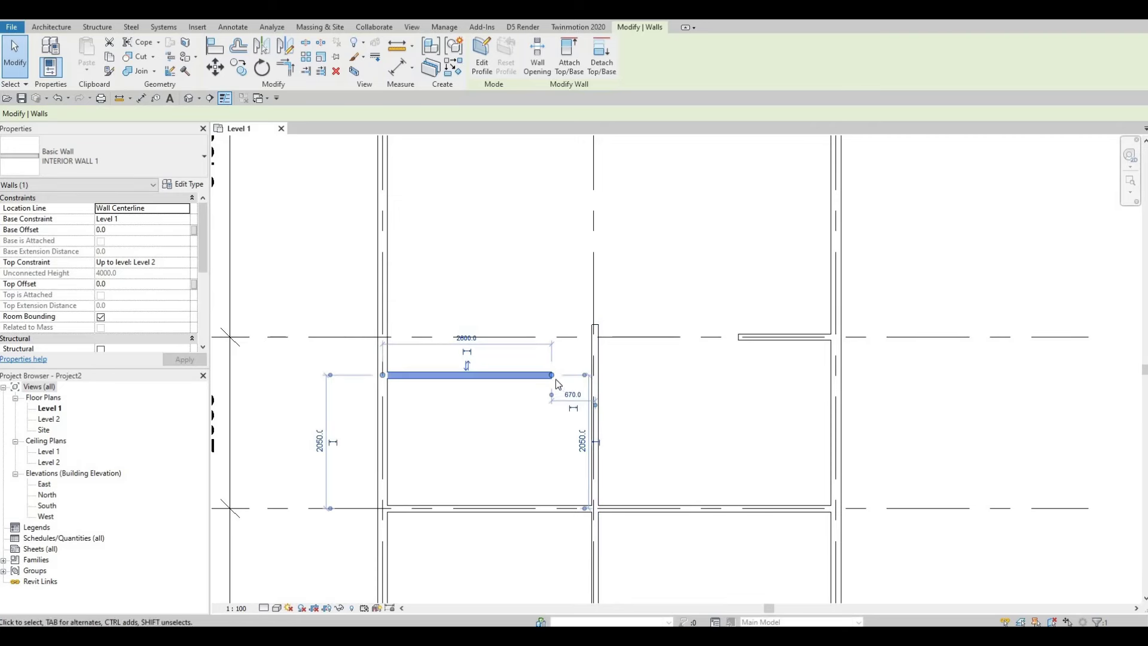
left_click_drag(553, 380, 554, 396)
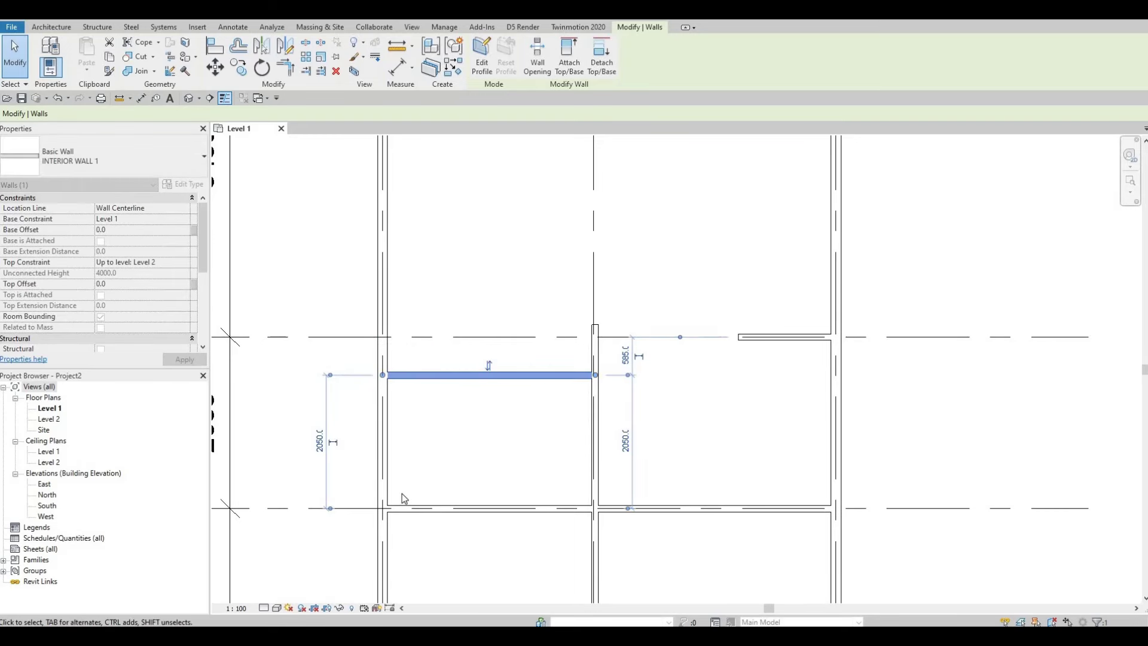
scroll(620, 477, "down", 2)
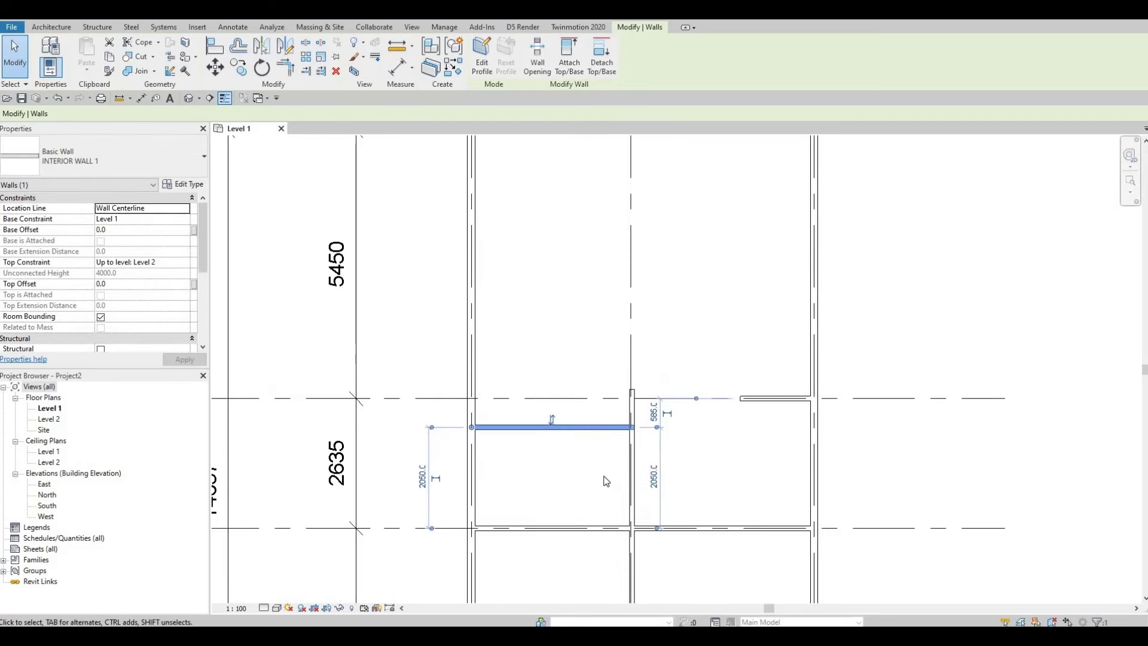
middle_click_drag(622, 461, 589, 460)
key("Escape")
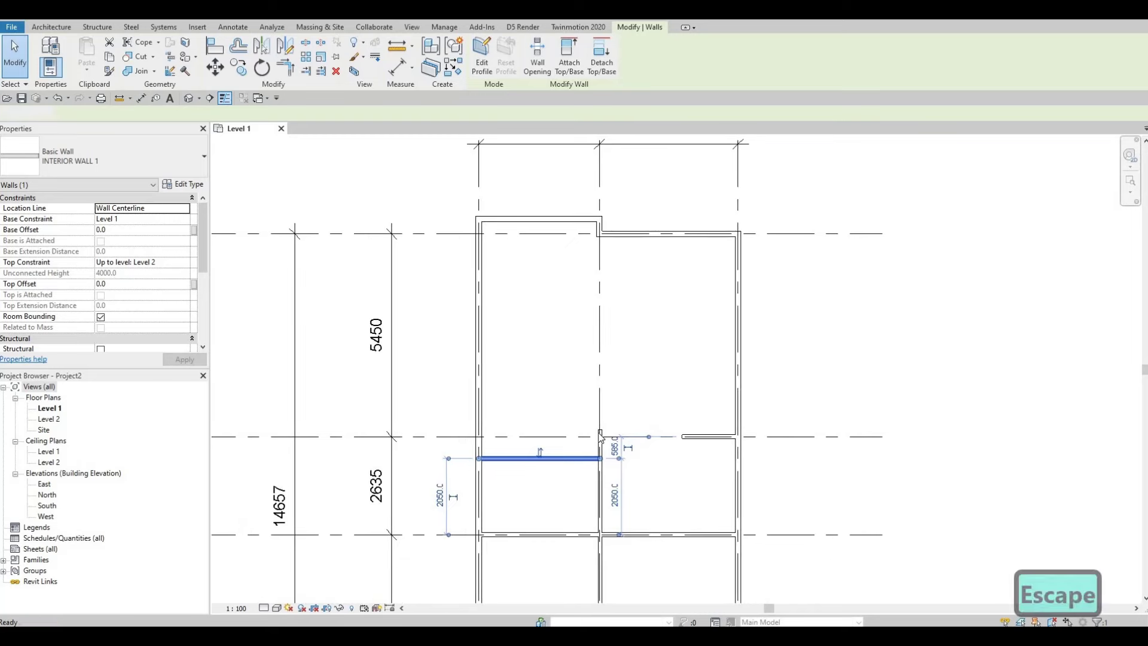
scroll(562, 458, "up", 1)
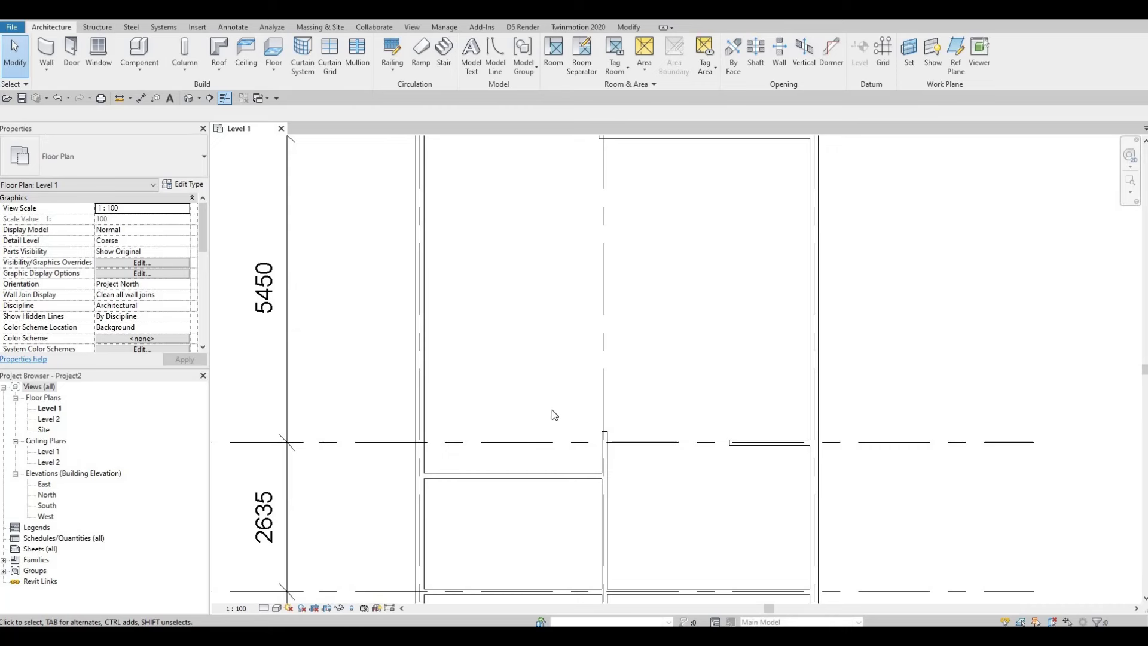
Step: Pan to the lower rooms around the 2635 and 6572 spans and select the horizontal interior wall
scroll(634, 346, "down", 2)
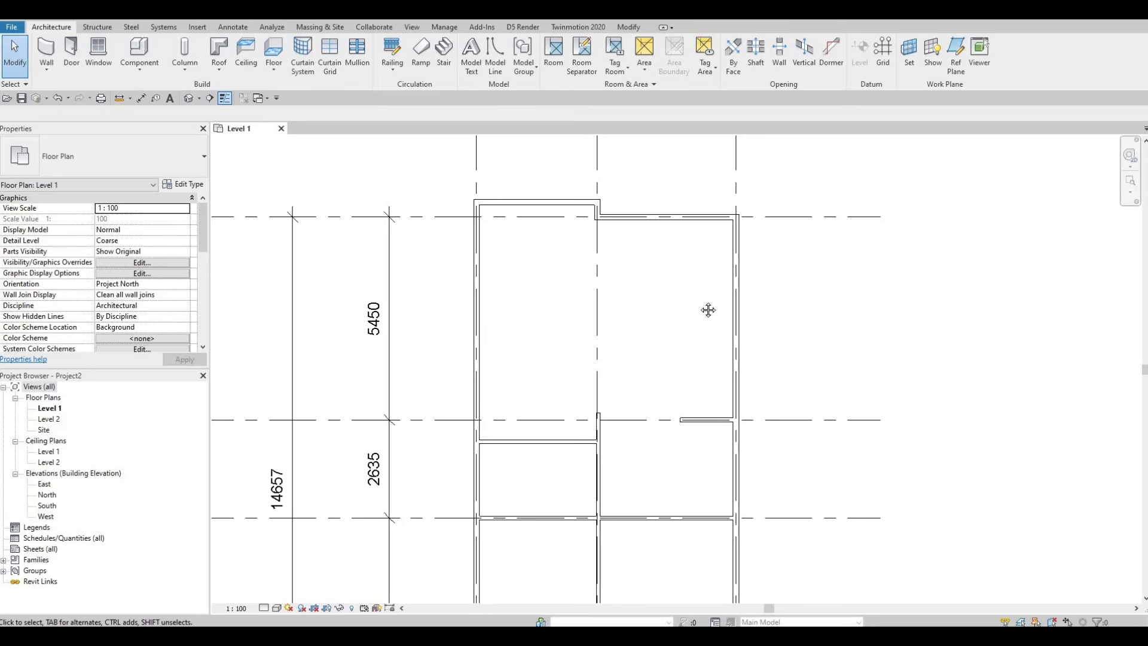
middle_click_drag(678, 456, 706, 238)
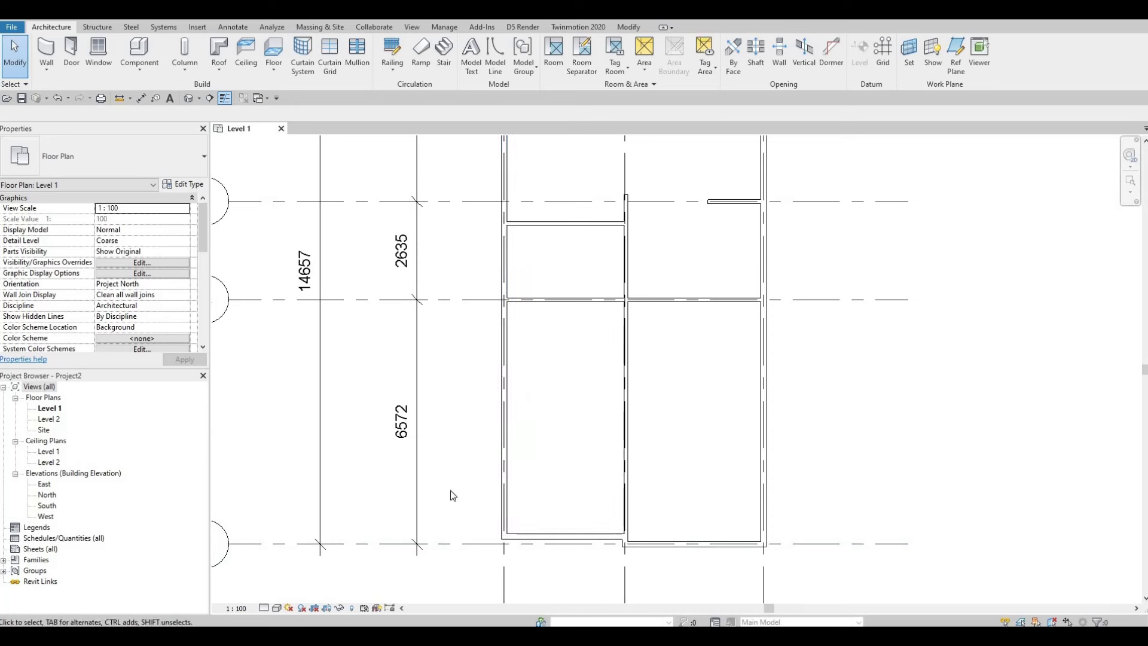
middle_click_drag(682, 461, 617, 415)
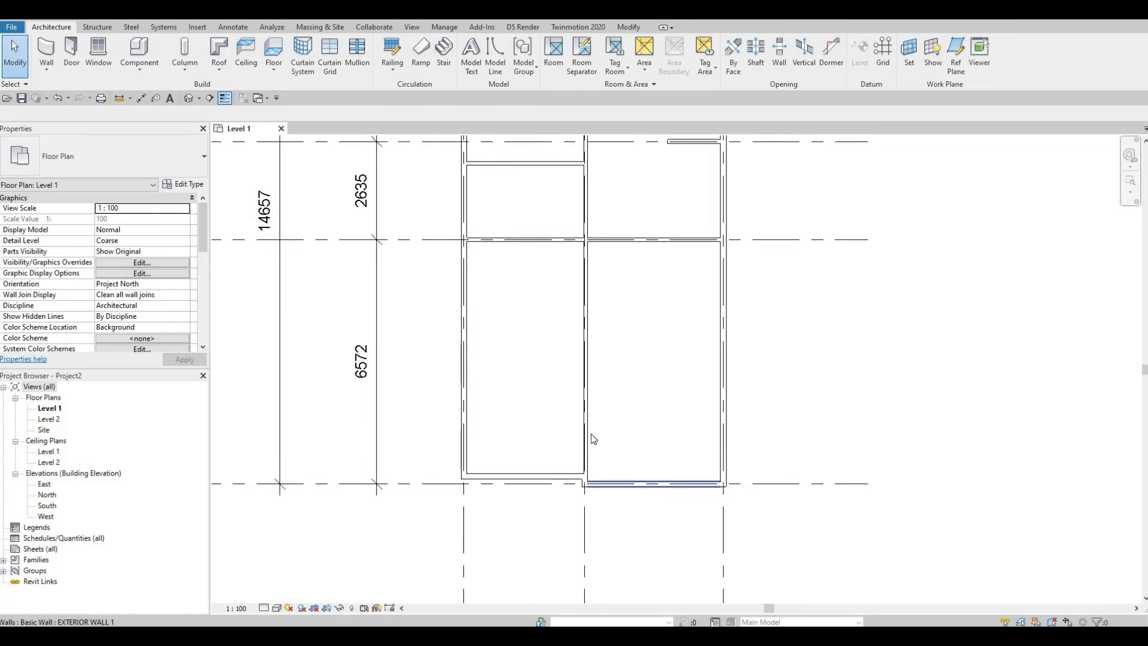
scroll(608, 406, "up", 1)
scroll(607, 409, "up", 1)
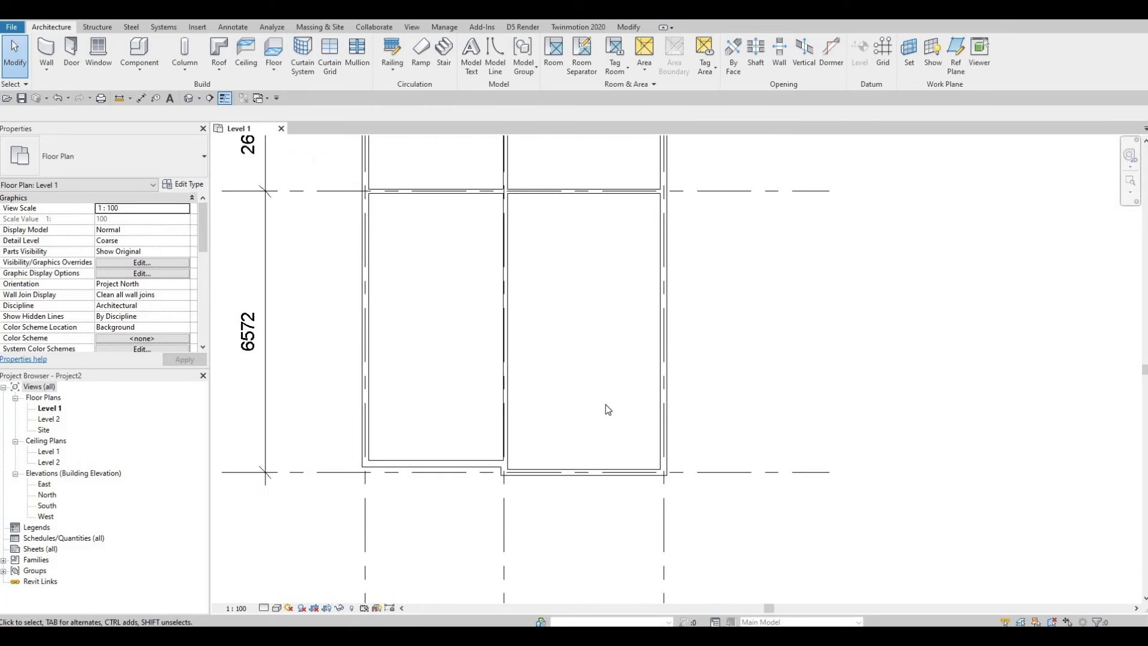
middle_click_drag(587, 400, 580, 444)
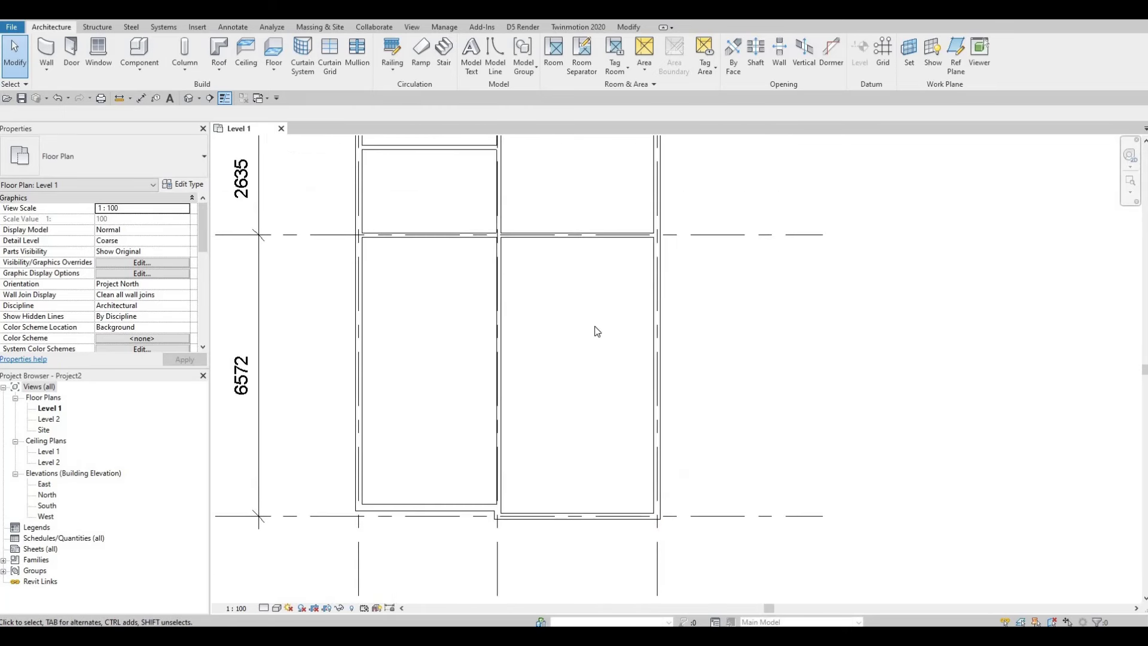
scroll(604, 270, "down", 1)
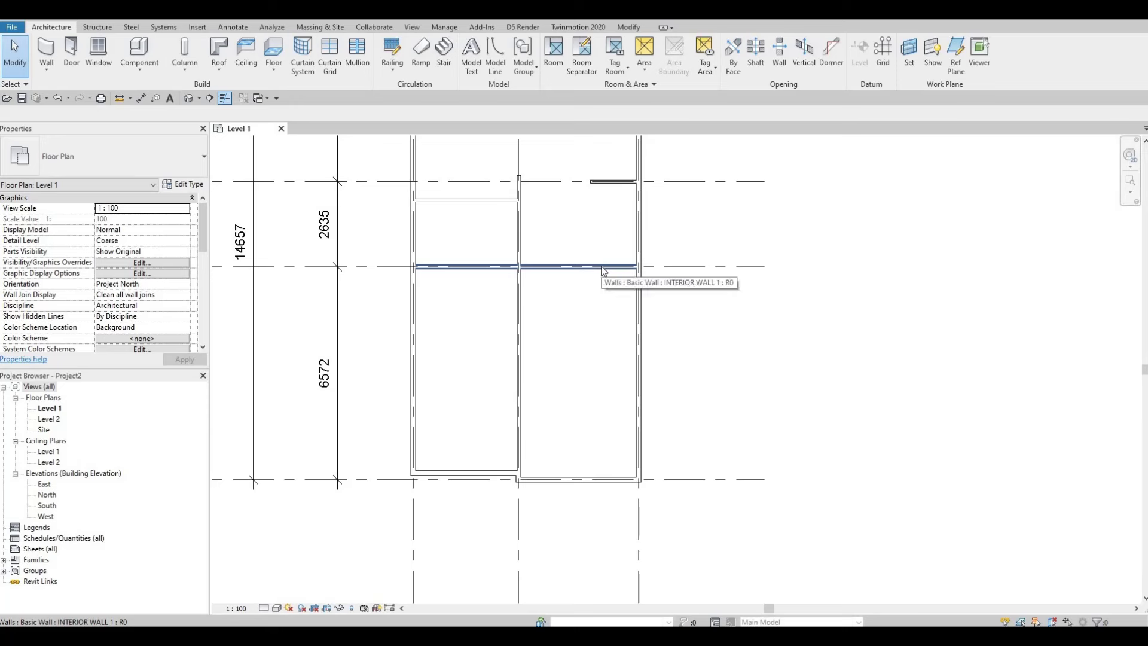
left_click(604, 270)
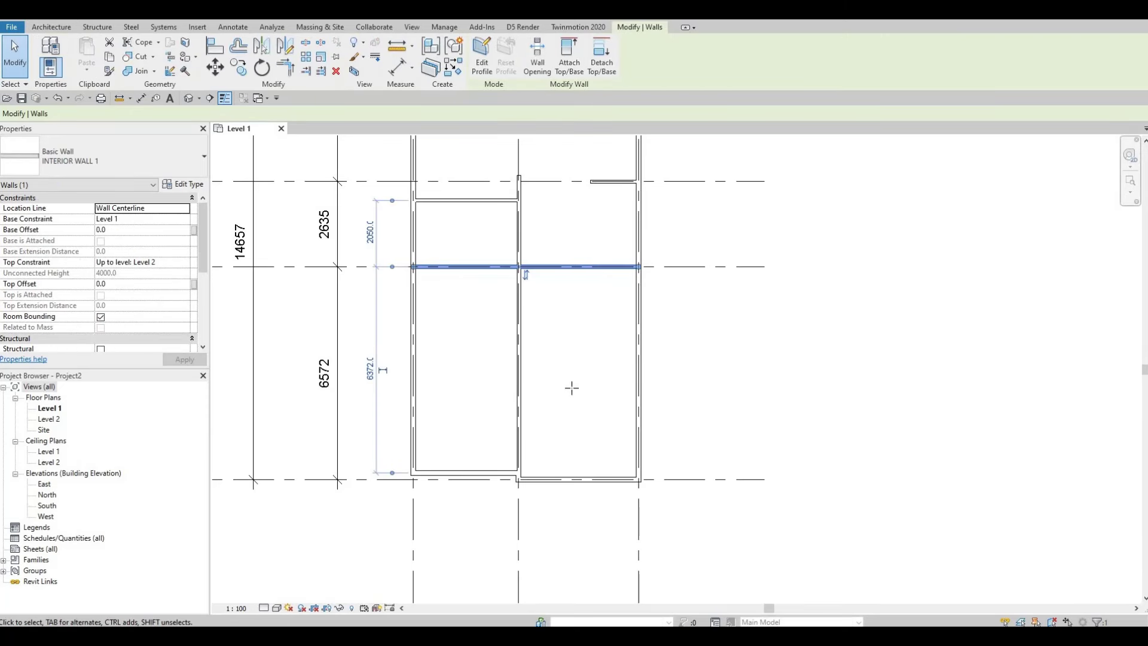
Step: Draw the closet's top and side walls in the grid D / grid 3 corner
key("c")
key("s")
scroll(616, 426, "up", 1)
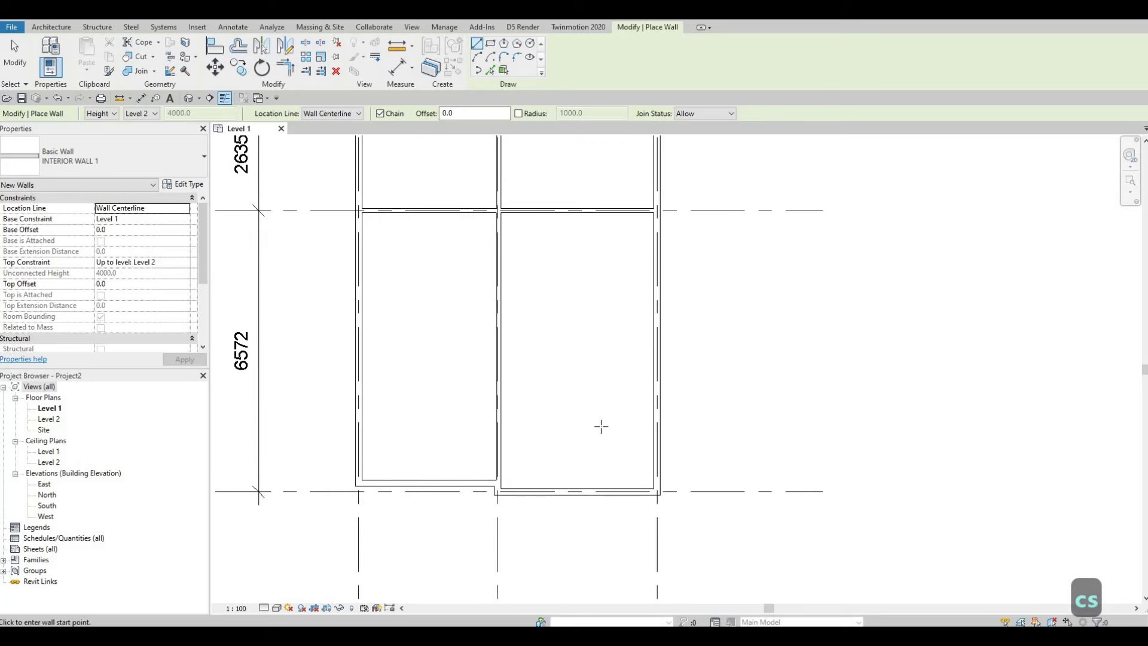
scroll(634, 371, "up", 2)
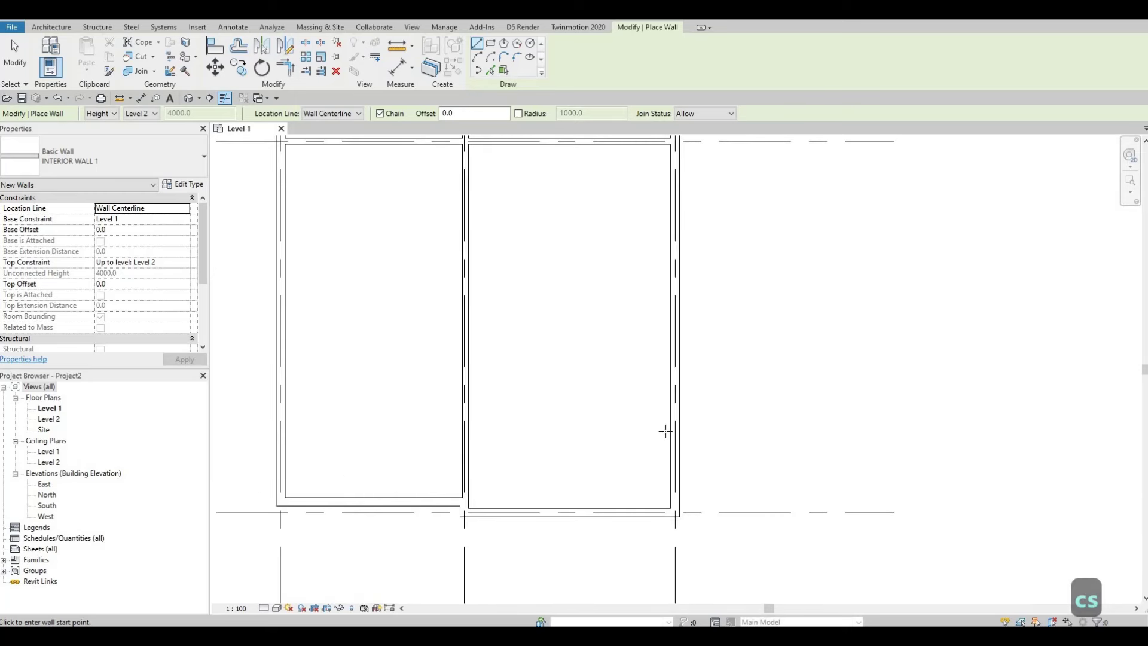
middle_click_drag(659, 441, 641, 381)
scroll(641, 381, "up", 1)
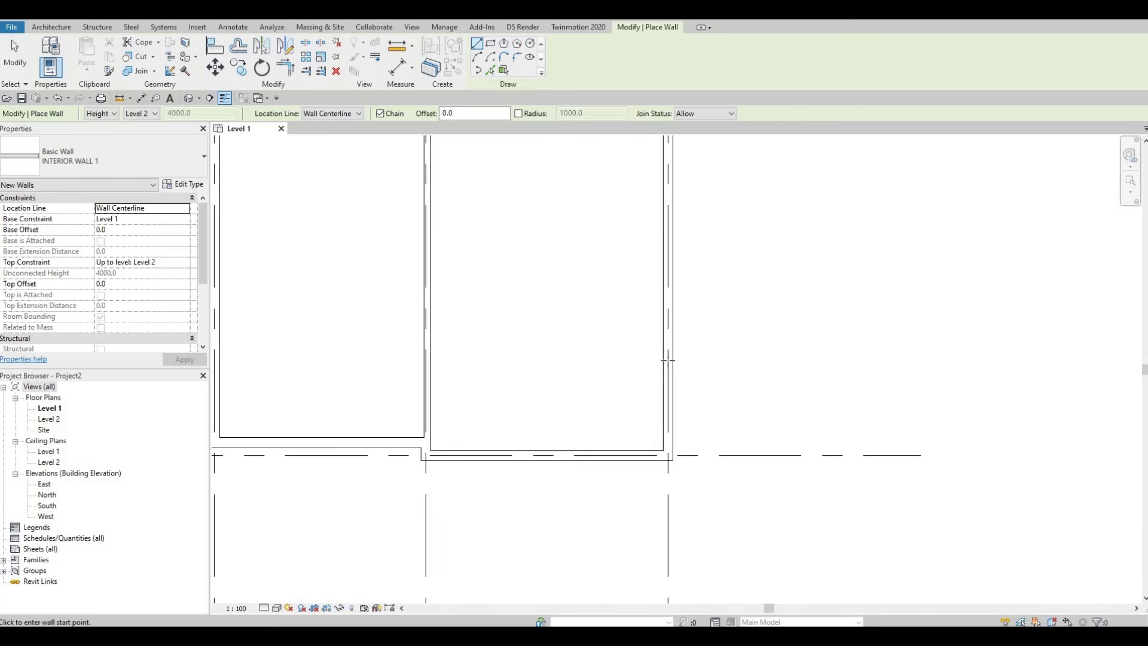
left_click(663, 355)
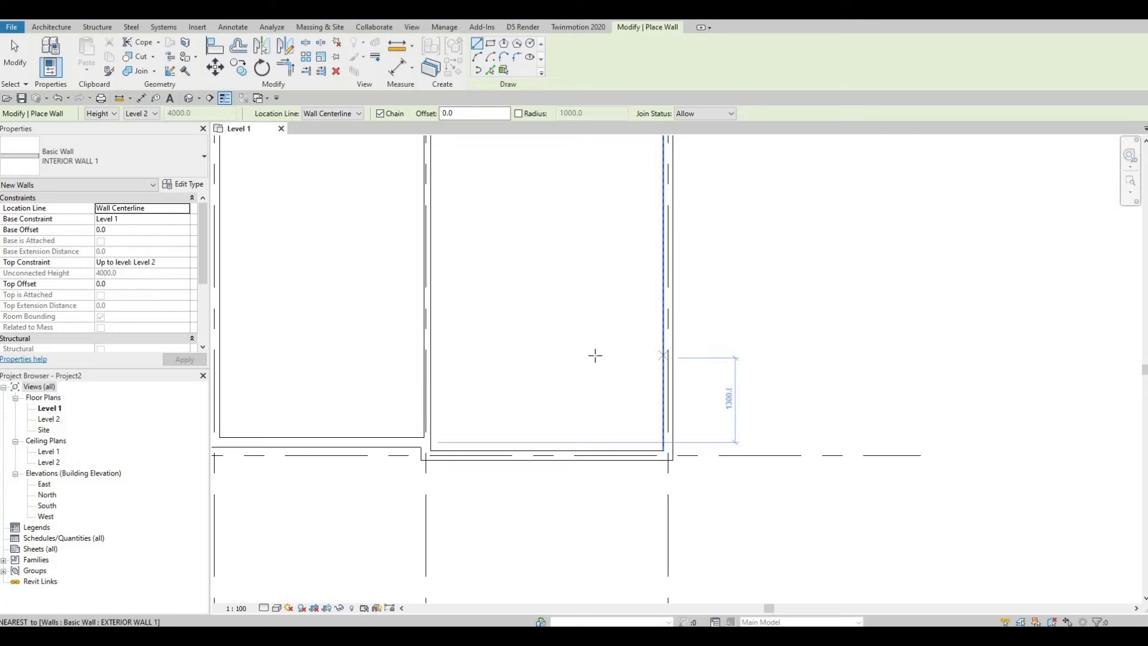
left_click(597, 357)
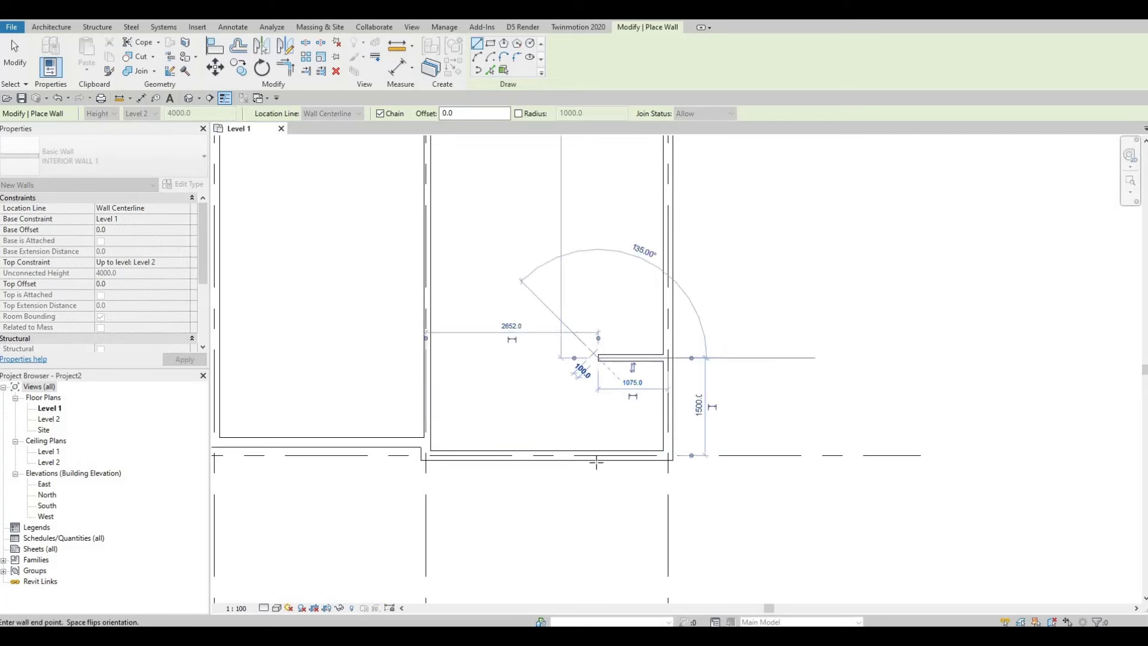
left_click(597, 461)
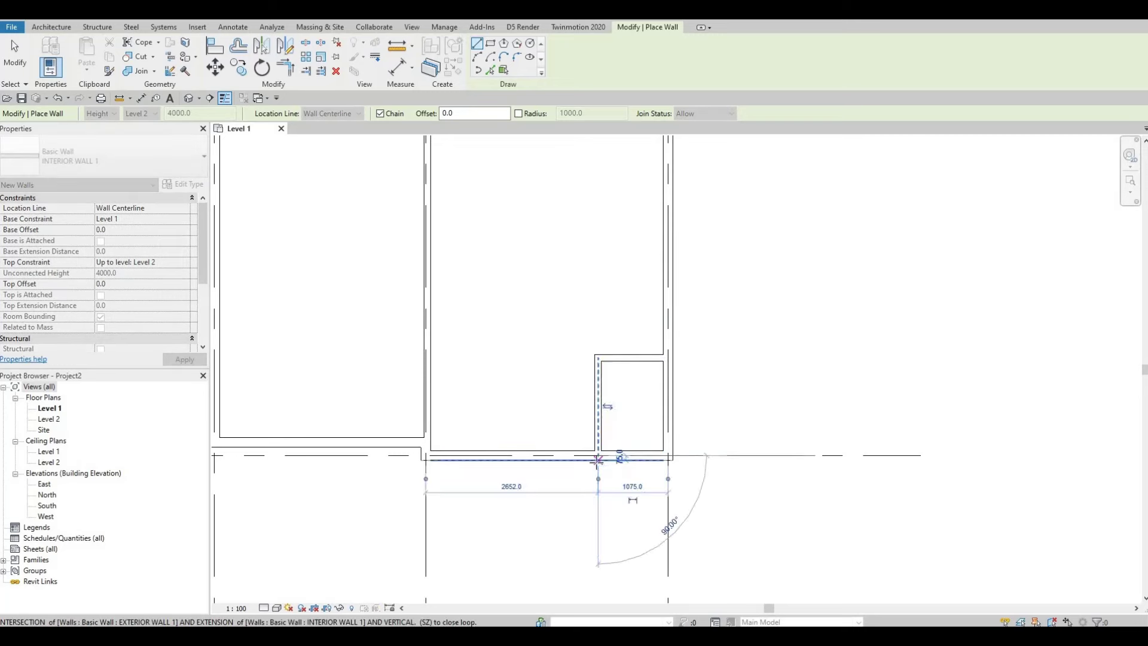
key("Escape")
key("Escape")
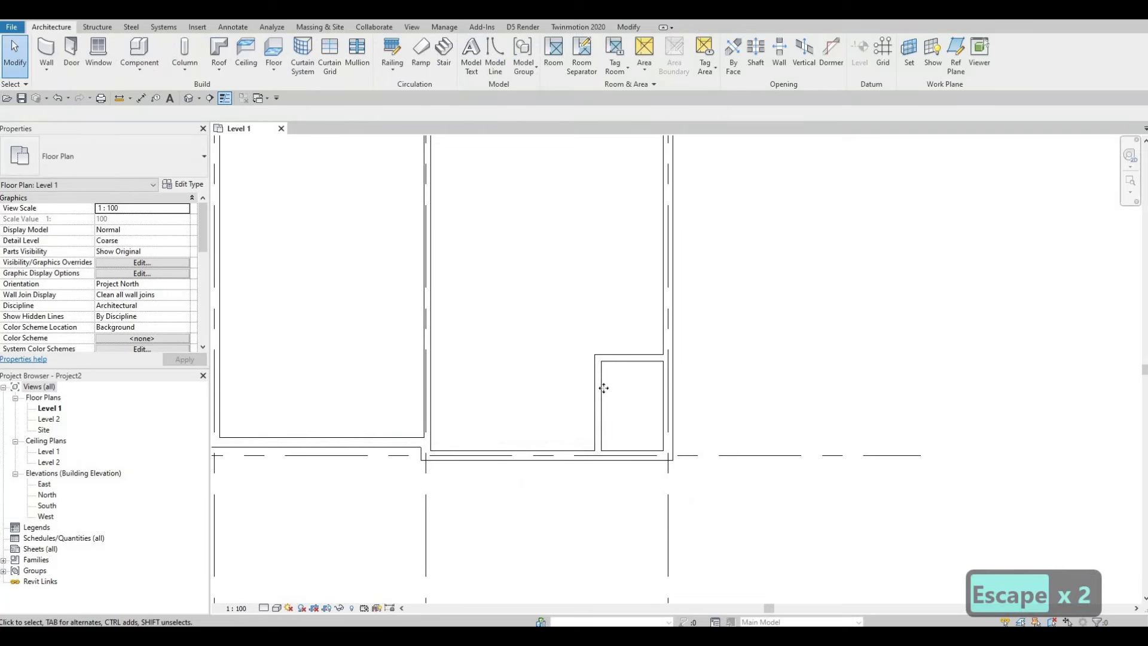
Step: Place the closet side wall 1000 mm from the exterior wall, keeping the 1500 depth
left_click(598, 397)
scroll(633, 486, "up", 1)
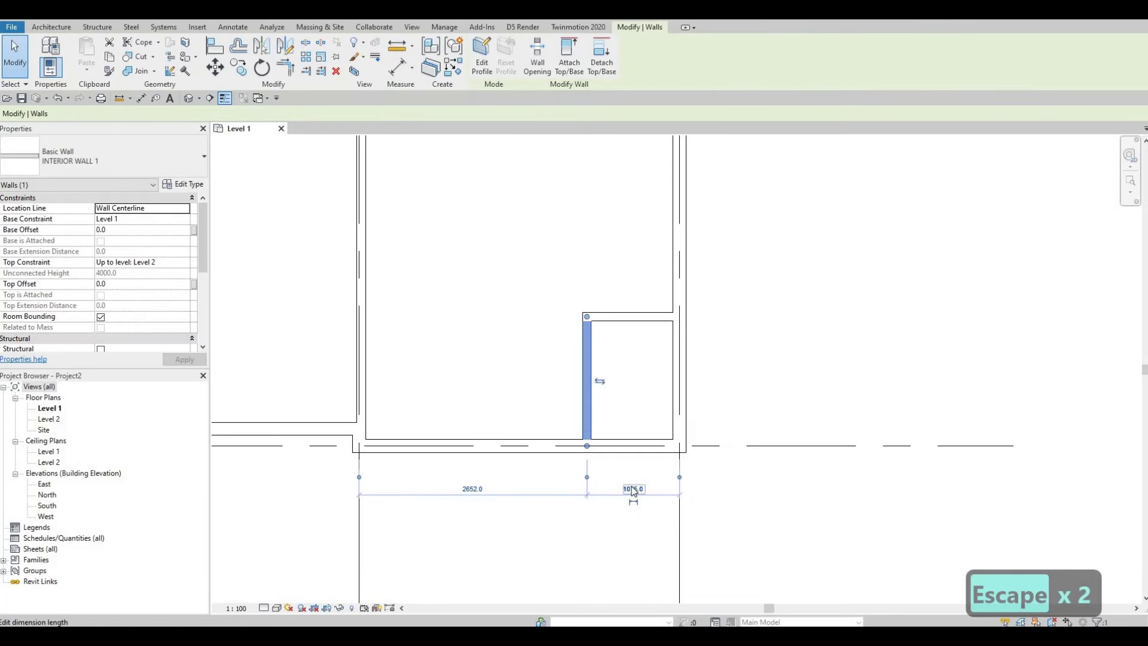
left_click(632, 486)
type("100")
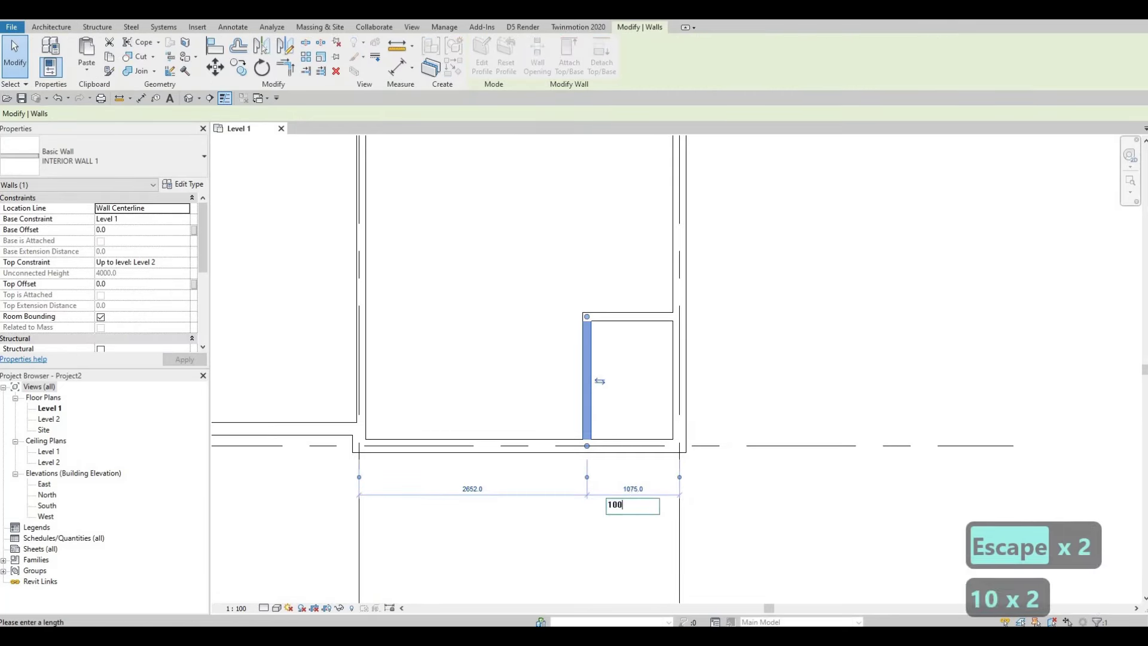
type("0")
key("Return")
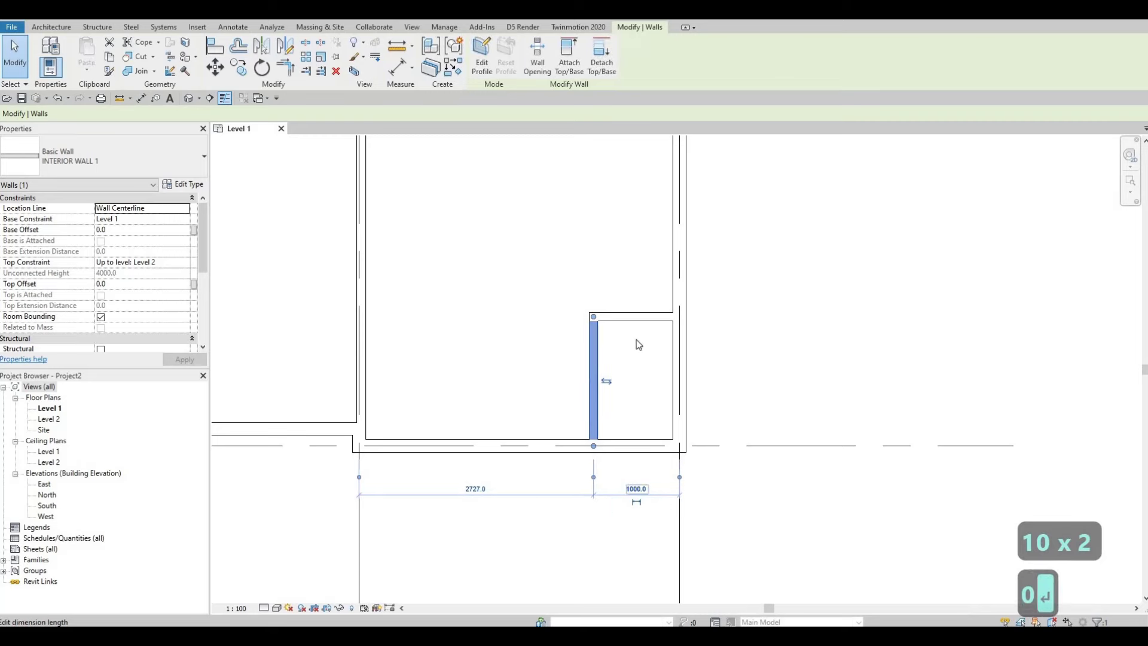
key("Escape")
left_click(628, 316)
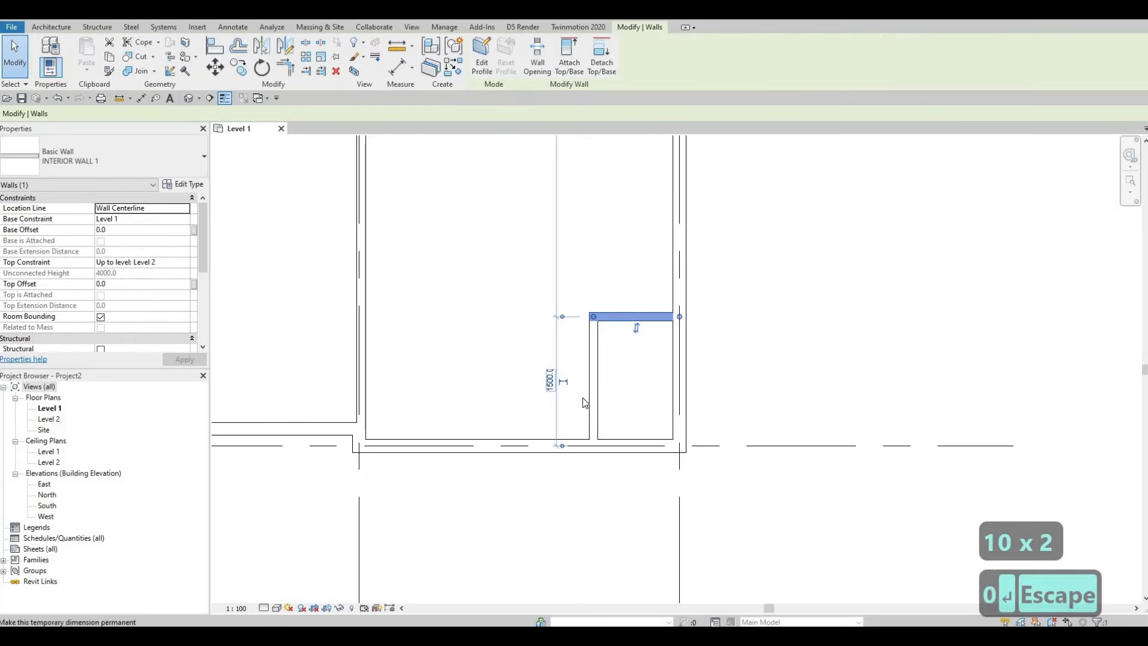
left_click(550, 379)
key("Escape")
key("Escape")
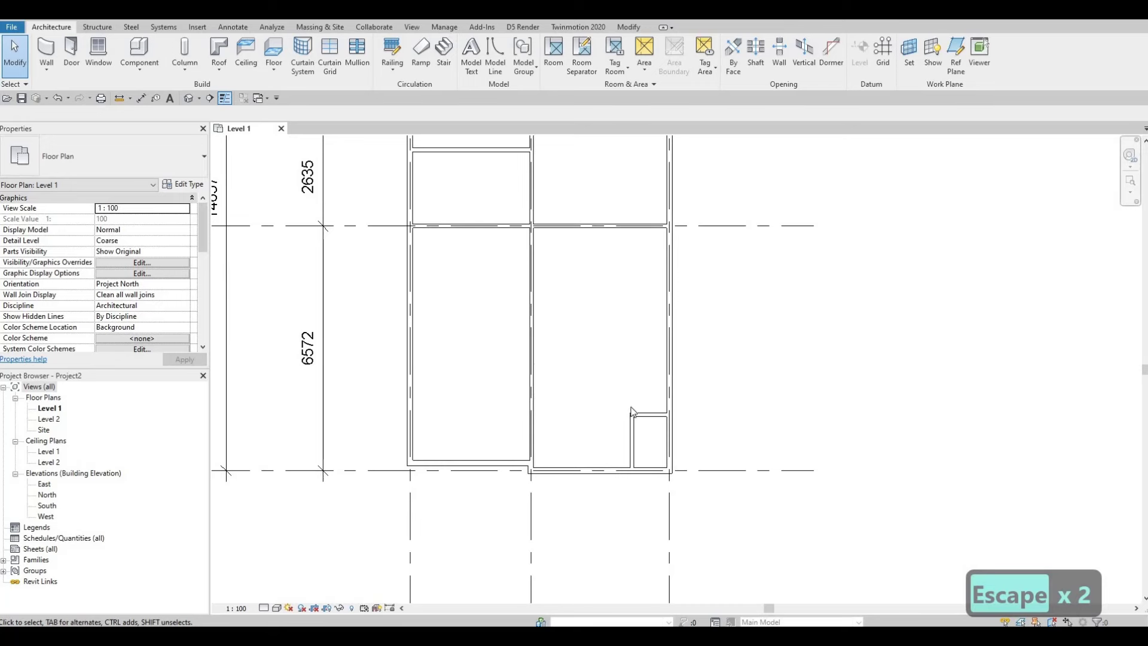
Step: Zoom out and pan to show the full Level 1 plan with grid bubbles and dimensions
scroll(590, 368, "down", 1)
scroll(593, 369, "down", 1)
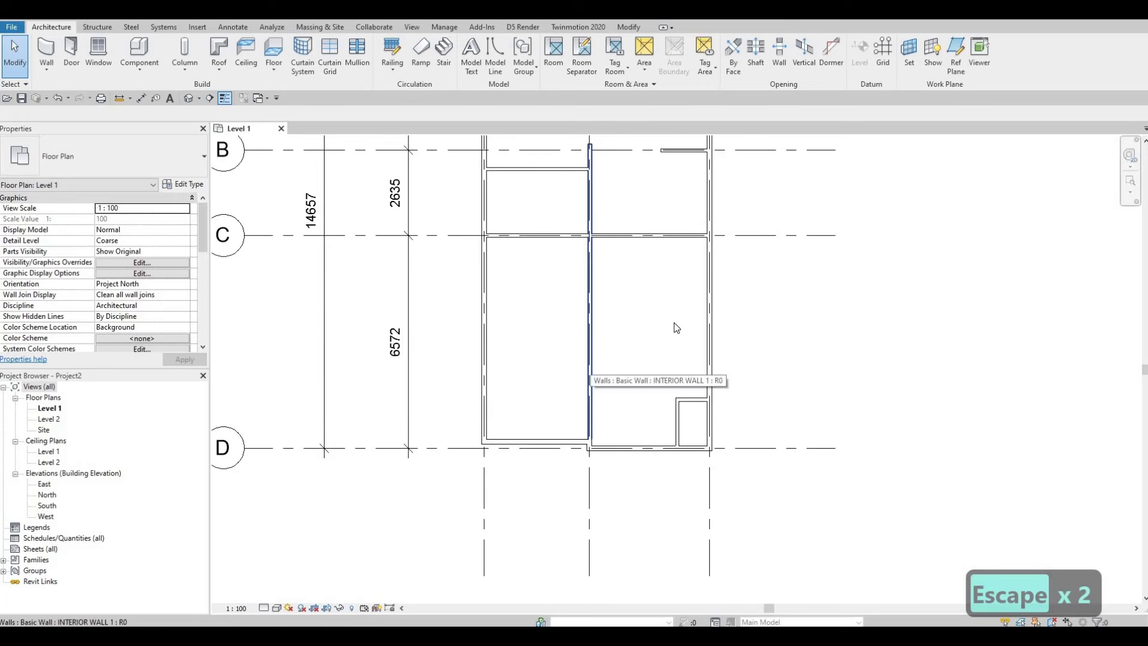
scroll(652, 424, "down", 1)
middle_click_drag(636, 413, 652, 439)
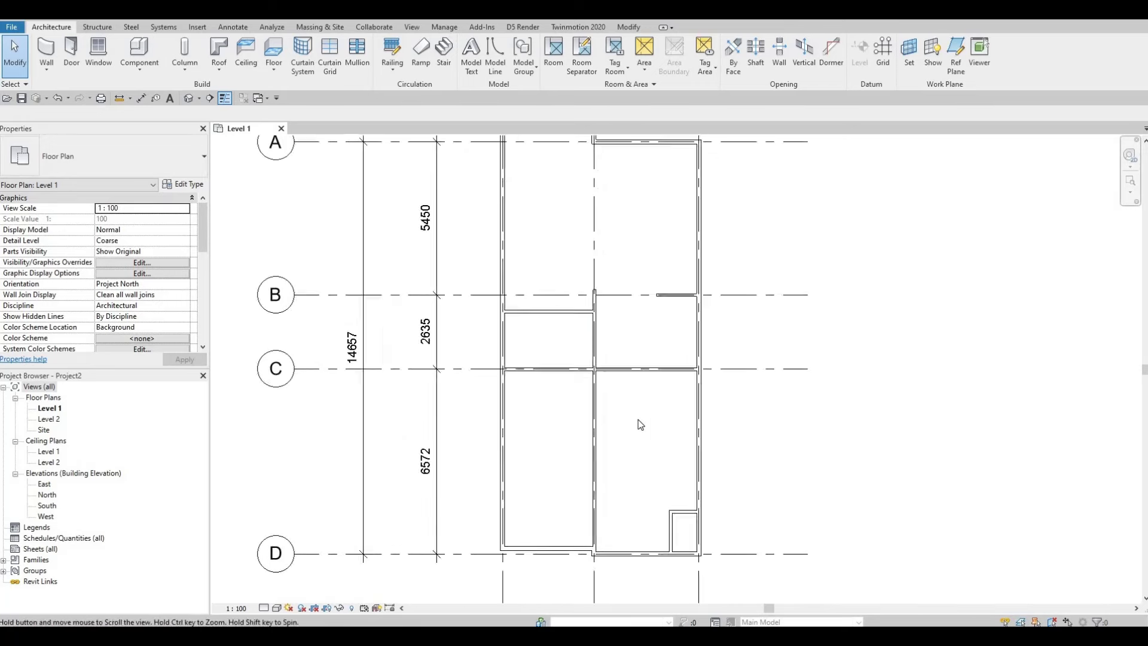
scroll(649, 435, "down", 1)
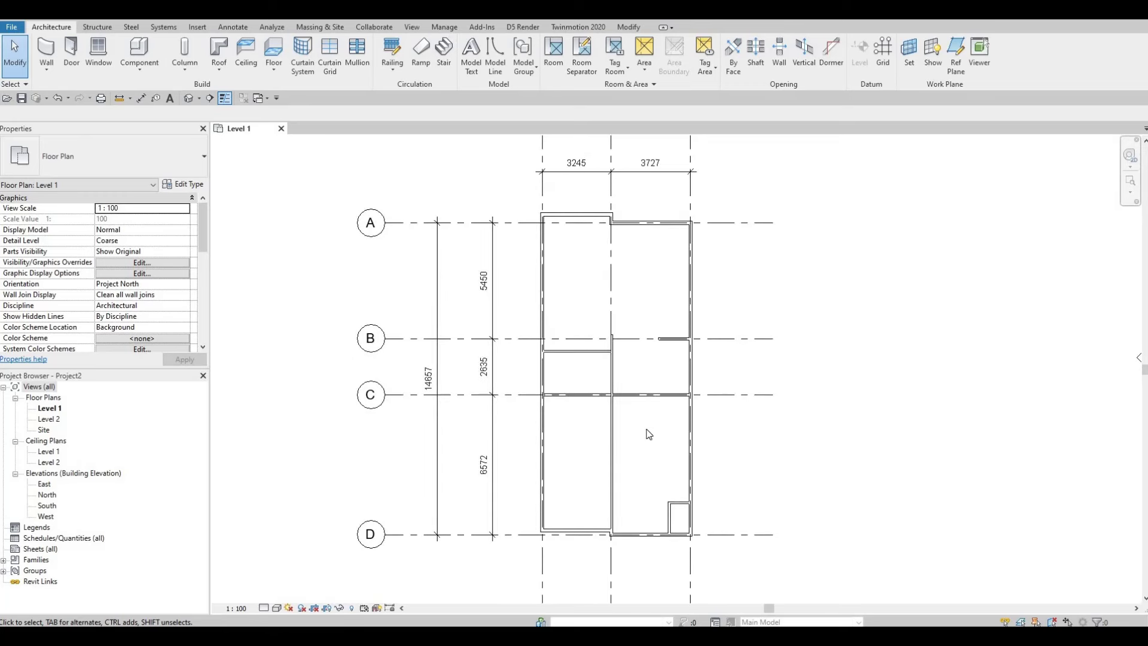
scroll(651, 431, "down", 1)
scroll(650, 432, "up", 1)
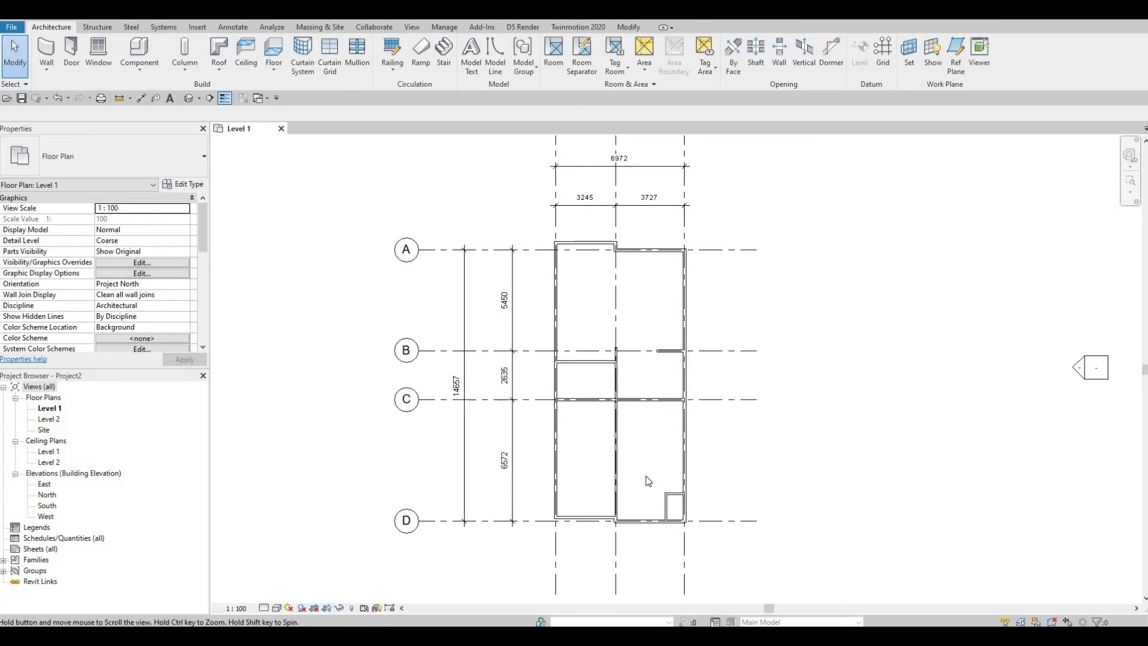